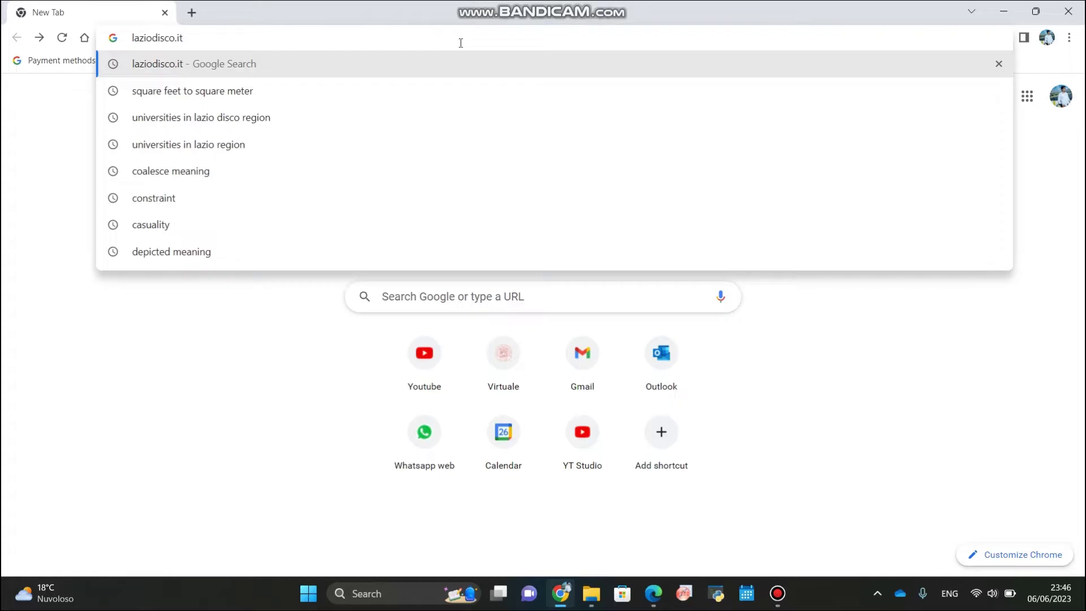
Find the DiSCo Lazio site by searching for laziodisco.it and open its Call for Right to Study 2023/2024 announcement.
{"action": "key", "text": "Return"}
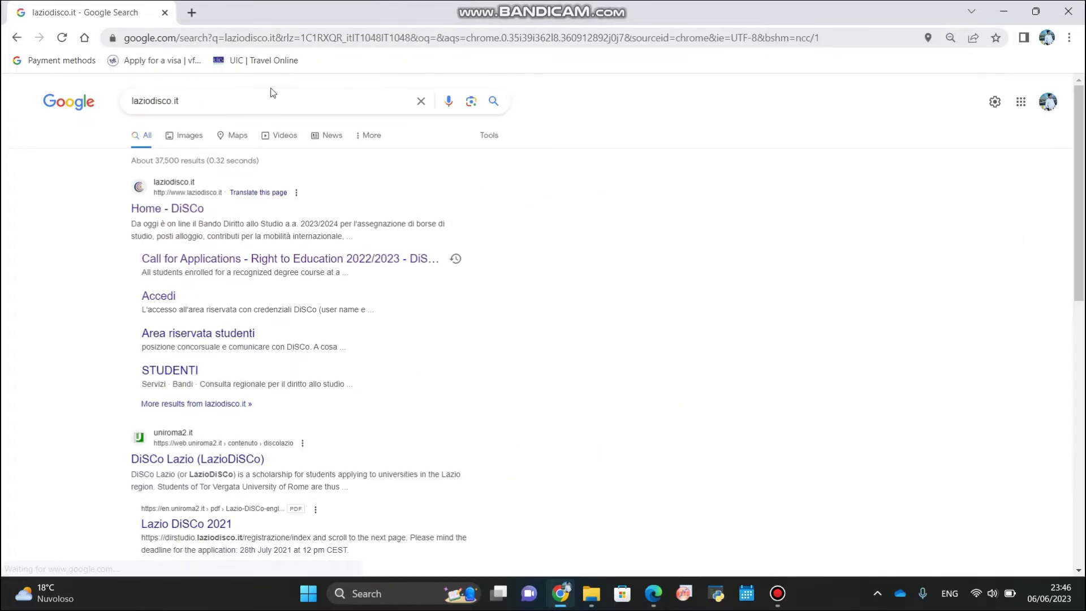
{"action": "left_click", "coordinate": [167, 217]}
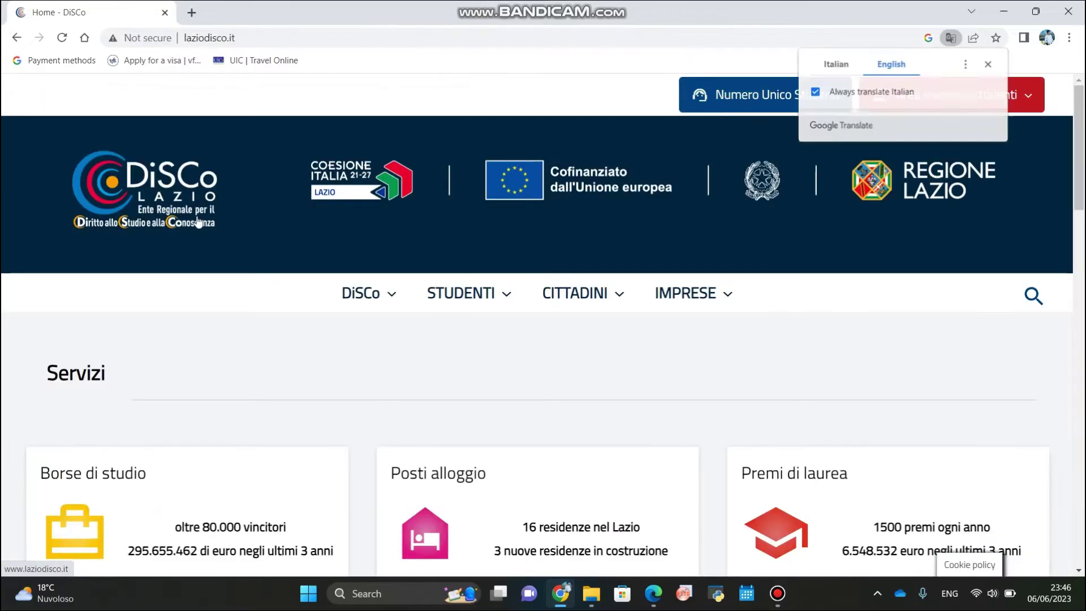
{"action": "scroll", "coordinate": [265, 417], "scroll_direction": "down", "scroll_amount": 12}
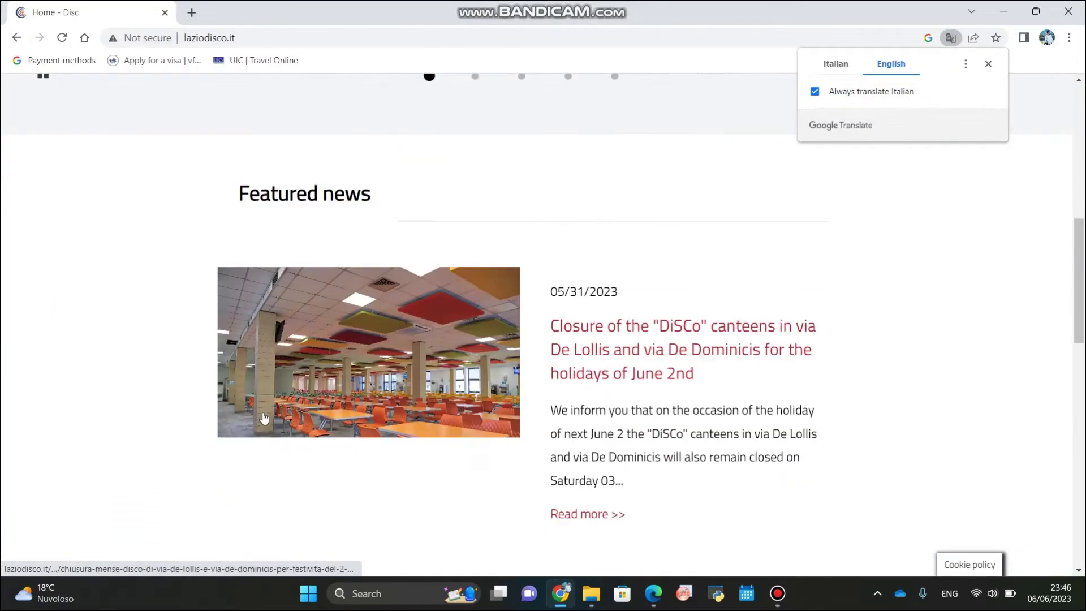
{"action": "scroll", "coordinate": [264, 417], "scroll_direction": "down", "scroll_amount": 7}
{"action": "scroll", "coordinate": [263, 417], "scroll_direction": "up", "scroll_amount": 10}
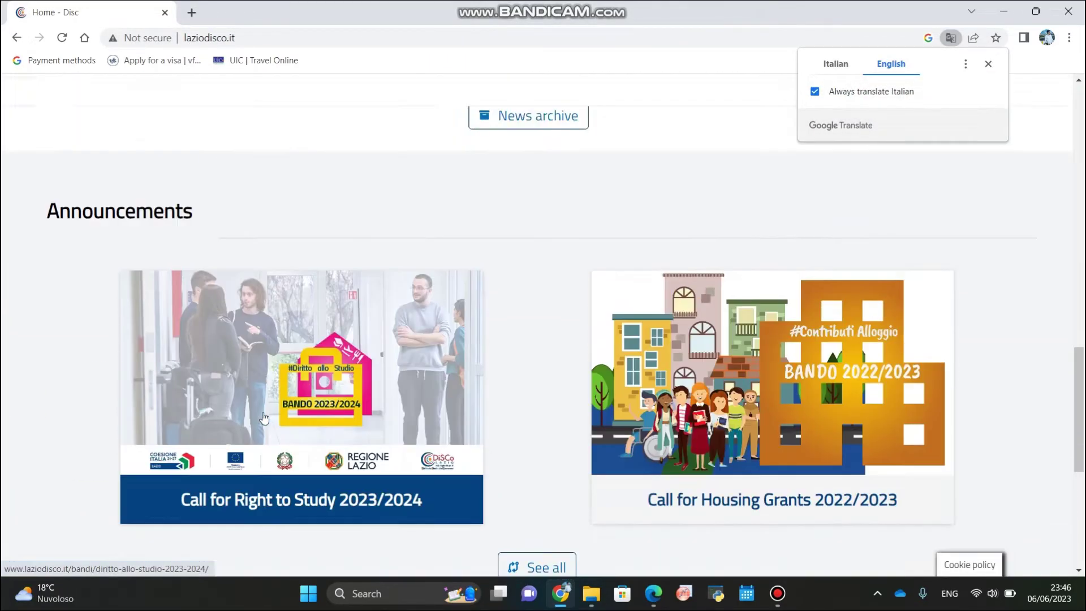
{"action": "scroll", "coordinate": [263, 417], "scroll_direction": "down", "scroll_amount": 9}
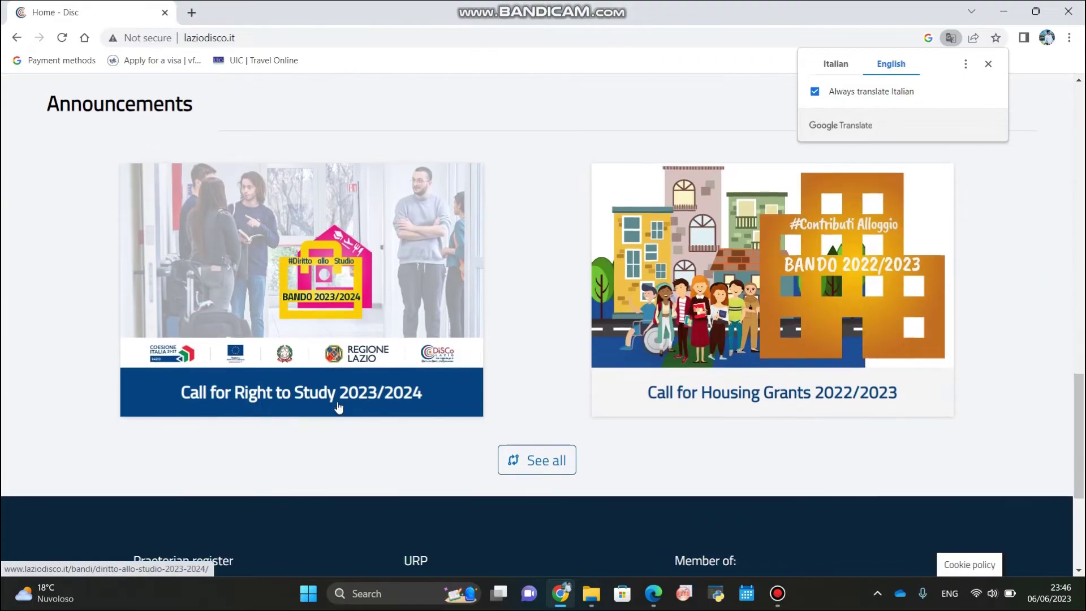
{"action": "left_click", "coordinate": [302, 408]}
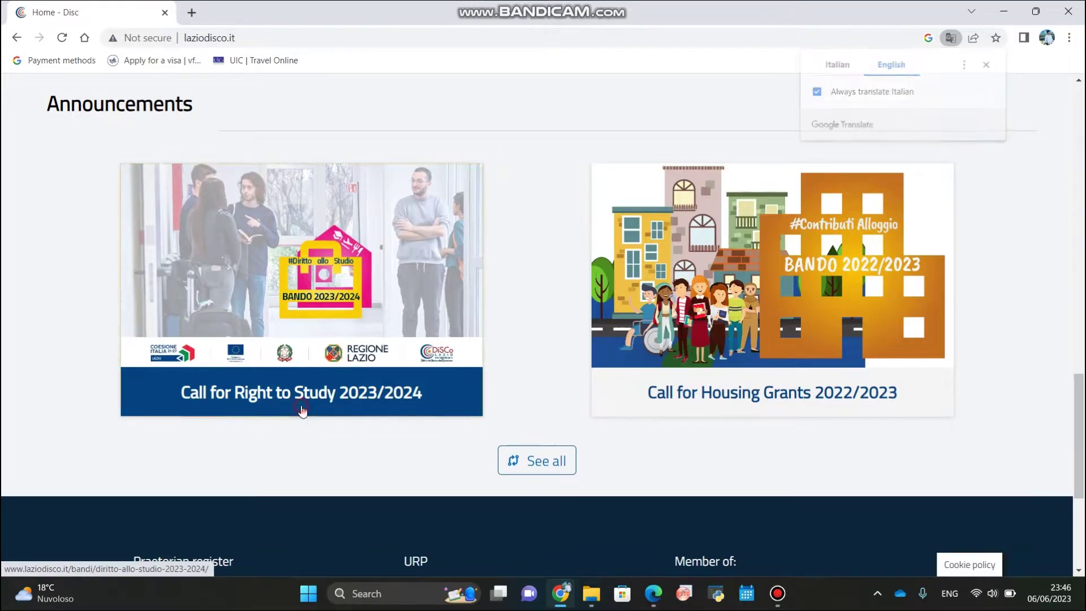
Open the login page of the online service for submitting the Right to Study application.
{"action": "scroll", "coordinate": [431, 433], "scroll_direction": "down", "scroll_amount": 15}
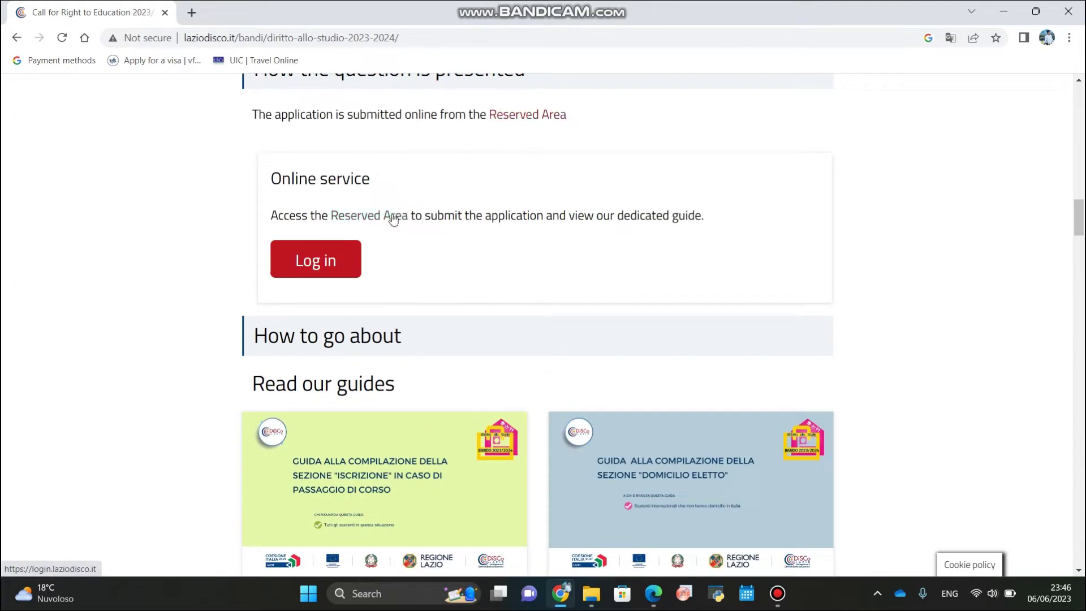
{"action": "left_click", "coordinate": [338, 262]}
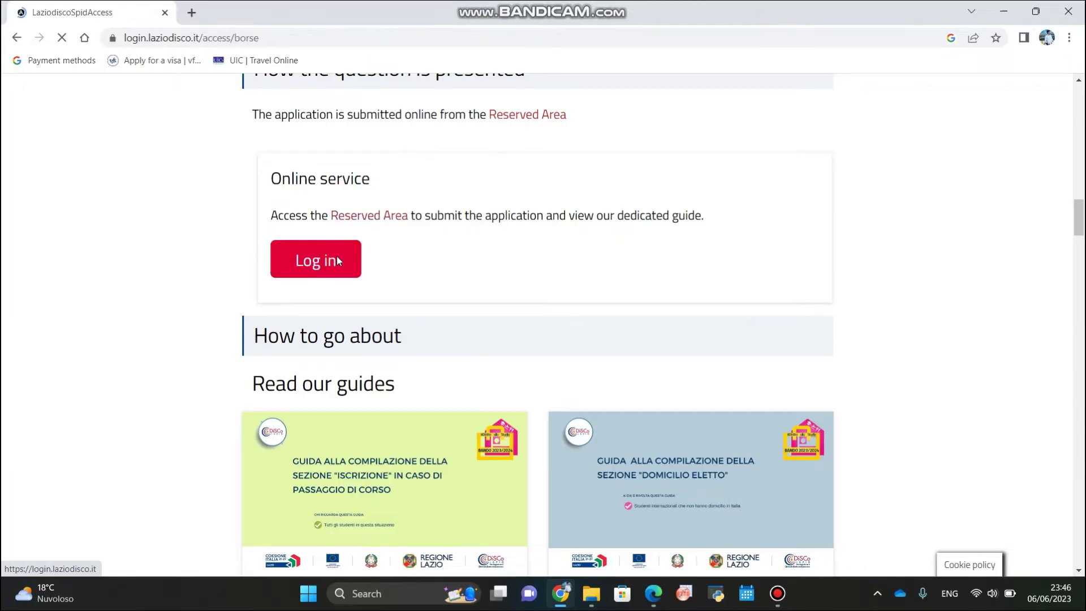
Log in with credentials by filling in the account's username and password.
{"action": "scroll", "coordinate": [532, 392], "scroll_direction": "down", "scroll_amount": 4}
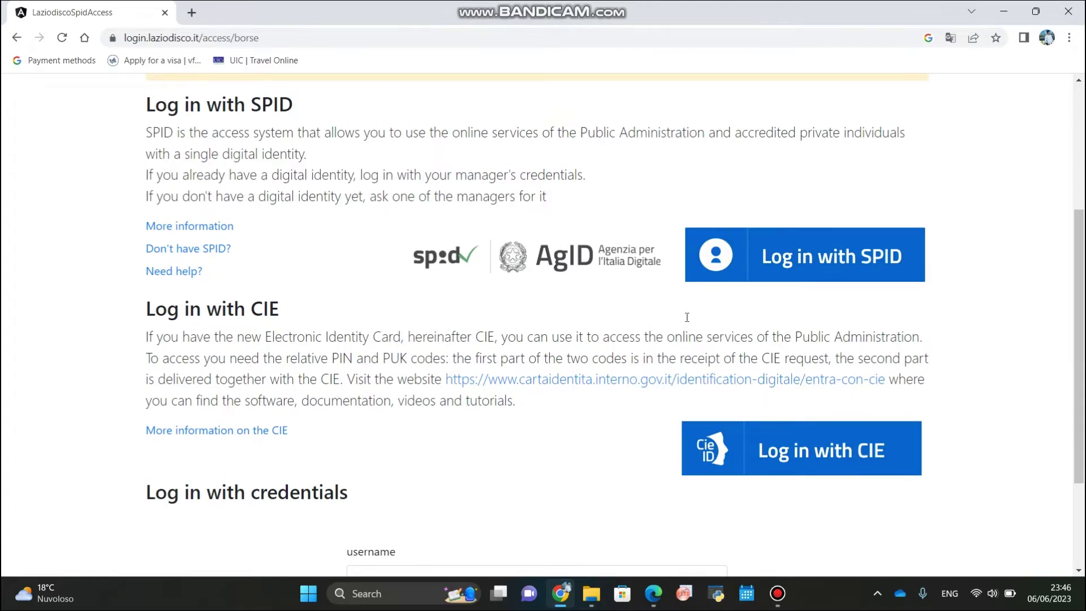
{"action": "scroll", "coordinate": [687, 318], "scroll_direction": "down", "scroll_amount": 2}
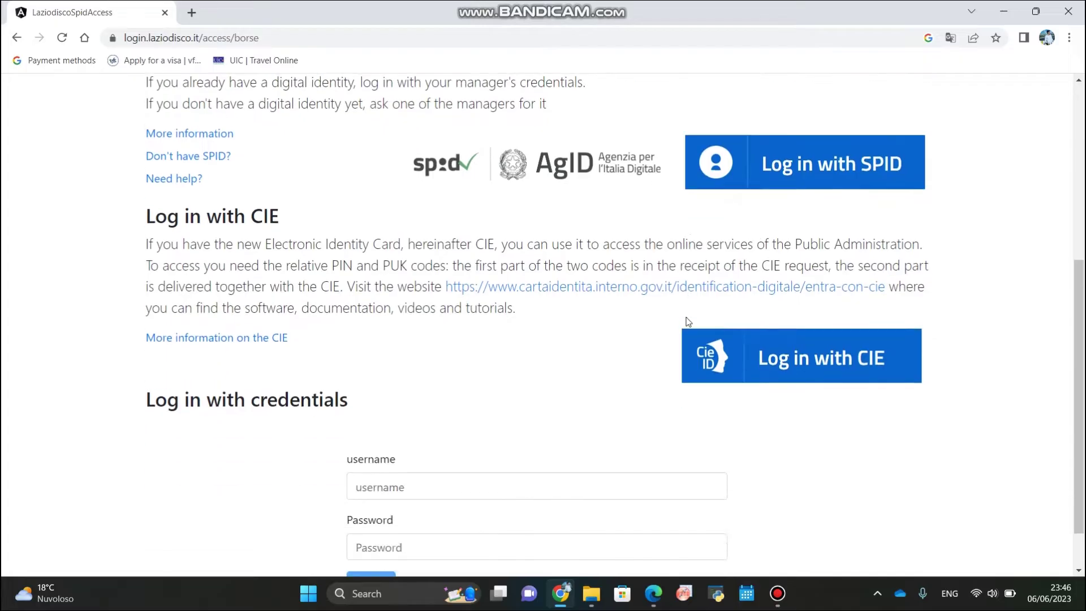
{"action": "left_click", "coordinate": [446, 483]}
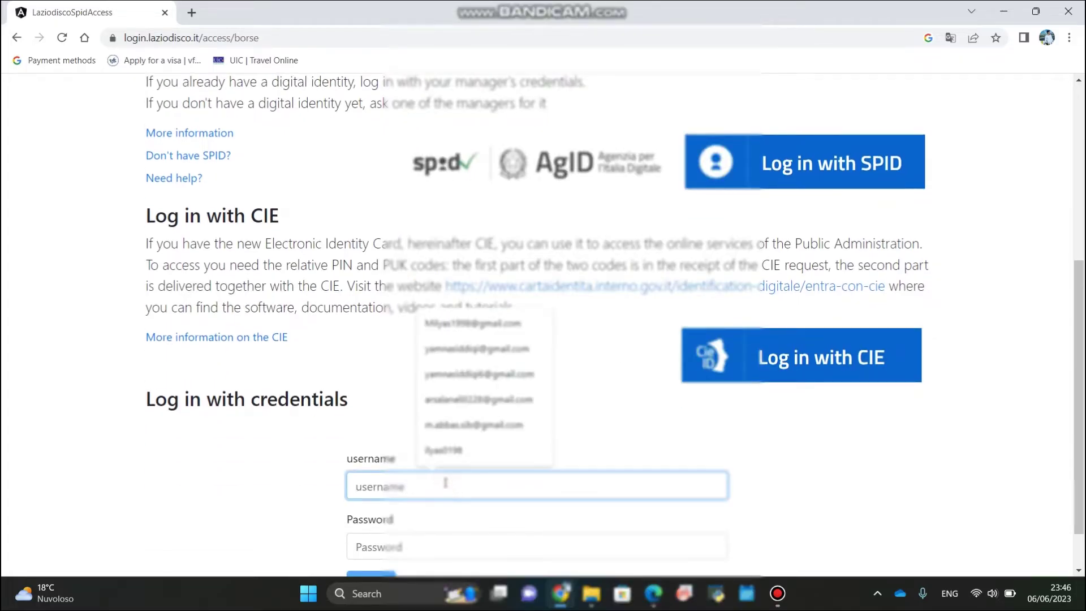
{"action": "left_click", "coordinate": [344, 383]}
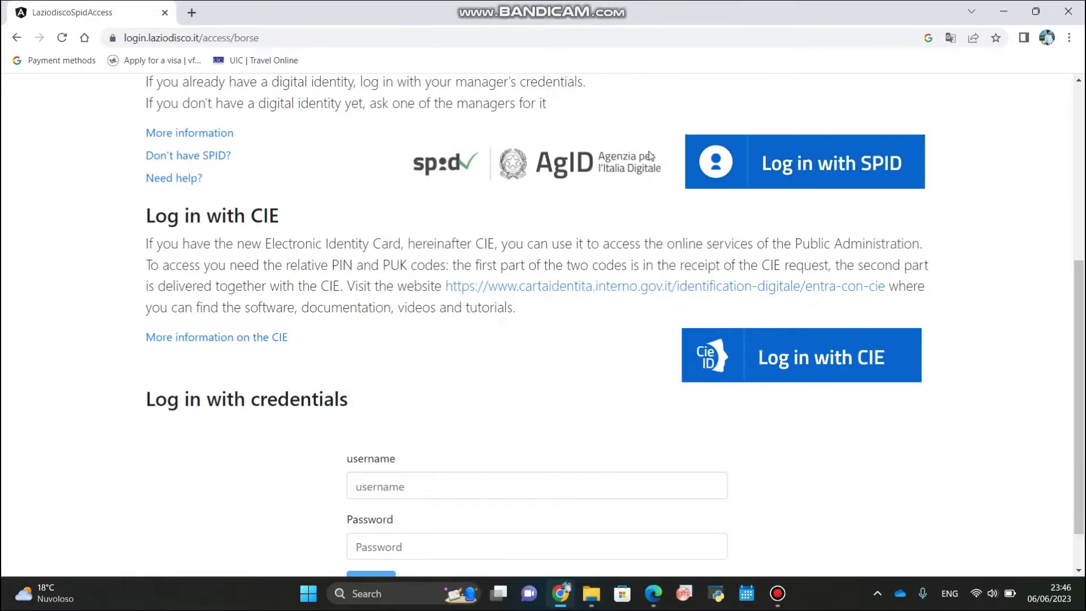
{"action": "left_click", "coordinate": [406, 493]}
{"action": "type", "text": "muh"}
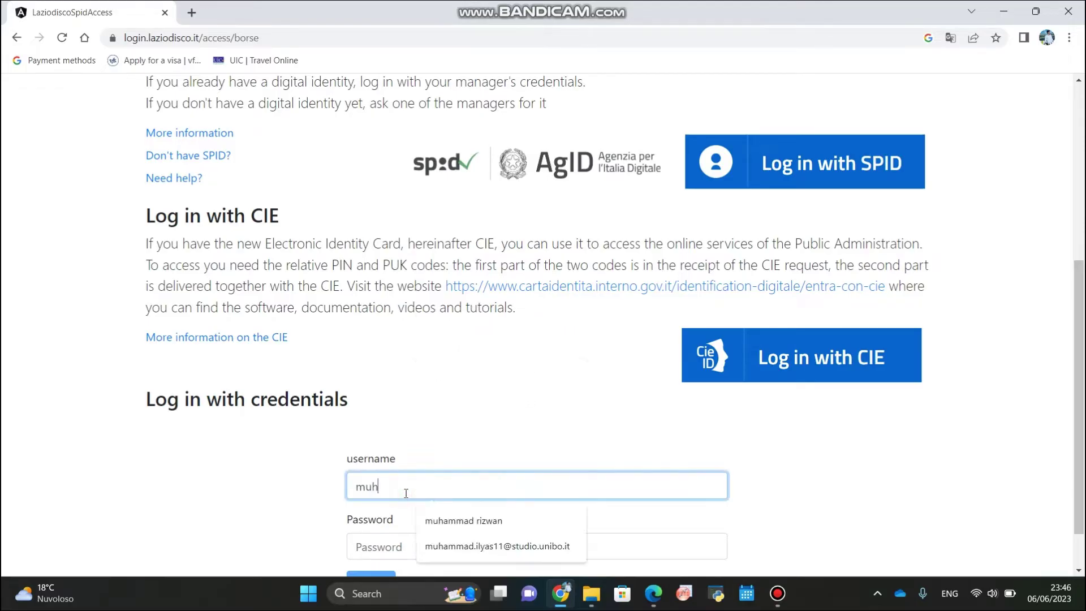
{"action": "key", "text": "Down"}
{"action": "key", "text": "Return"}
{"action": "key", "text": "Tab"}
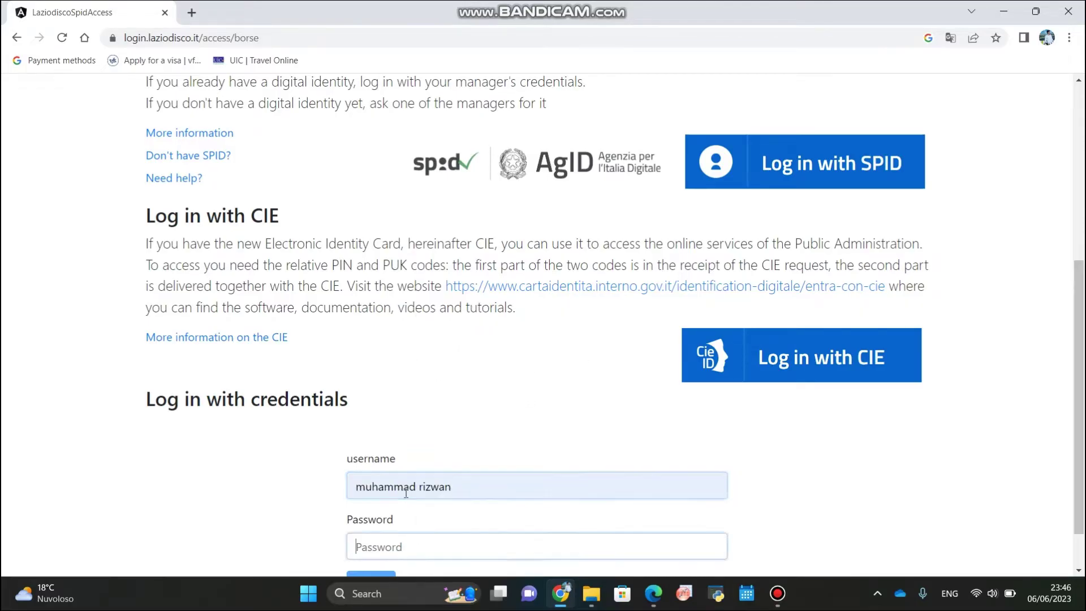
{"action": "scroll", "coordinate": [407, 494], "scroll_direction": "down", "scroll_amount": 1}
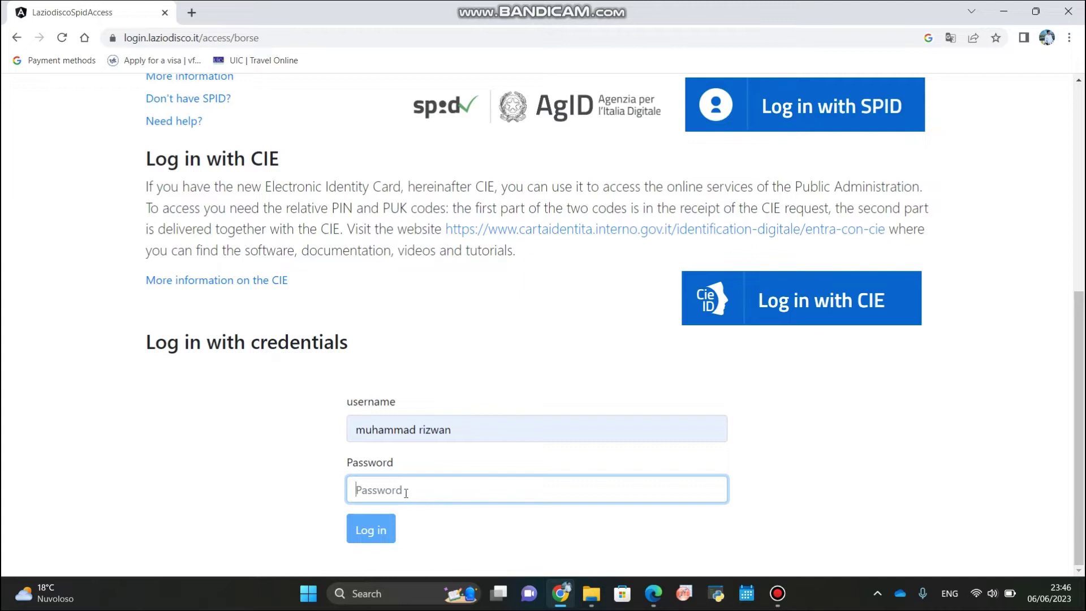
{"action": "type", "text": "•"}
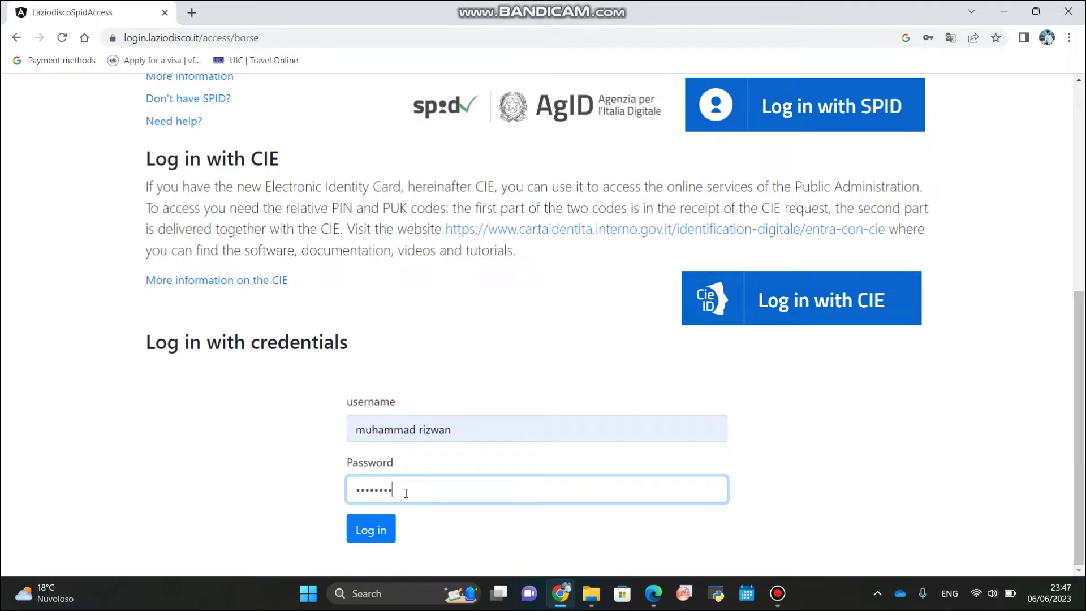
{"action": "key", "text": "Return"}
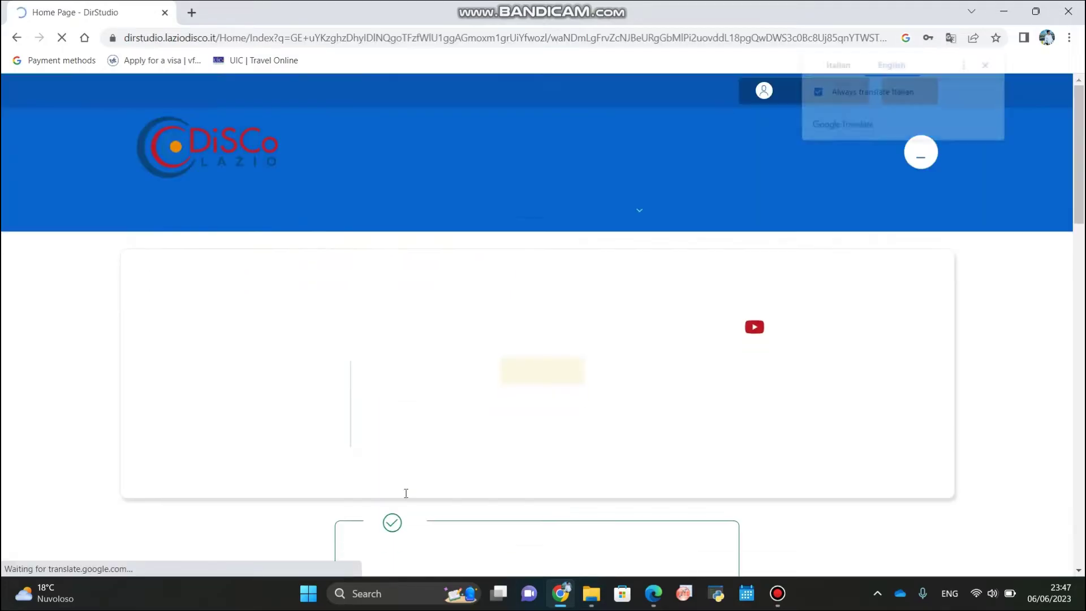
Open the application form of the Call for Right to Study 2023/2024 from the list of applications.
{"action": "scroll", "coordinate": [407, 493], "scroll_direction": "down", "scroll_amount": 4}
{"action": "scroll", "coordinate": [406, 493], "scroll_direction": "up", "scroll_amount": 4}
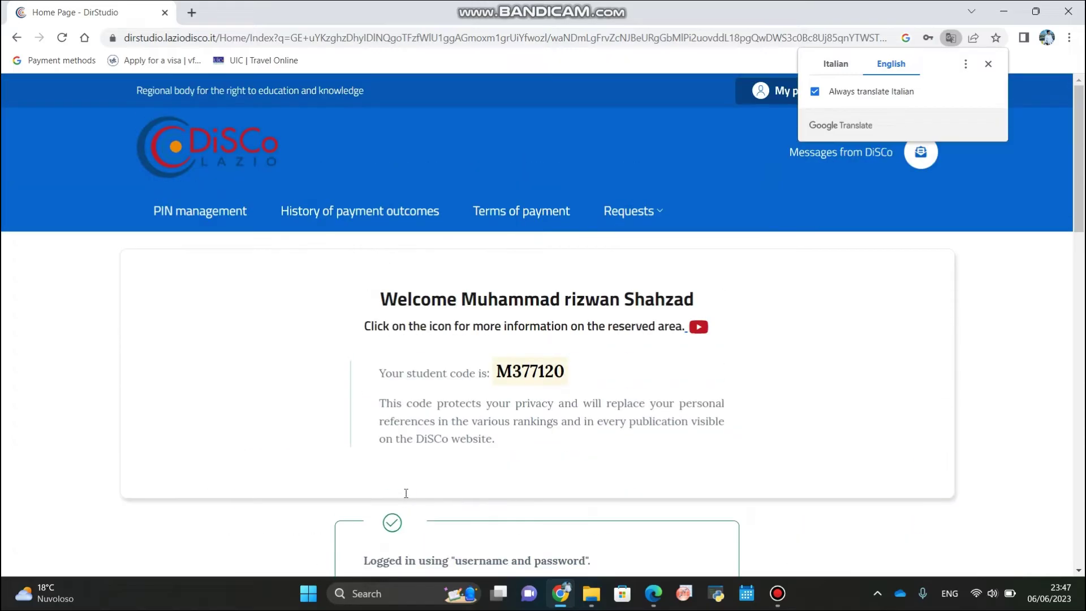
{"action": "scroll", "coordinate": [406, 492], "scroll_direction": "down", "scroll_amount": 5}
{"action": "scroll", "coordinate": [406, 493], "scroll_direction": "down", "scroll_amount": 8}
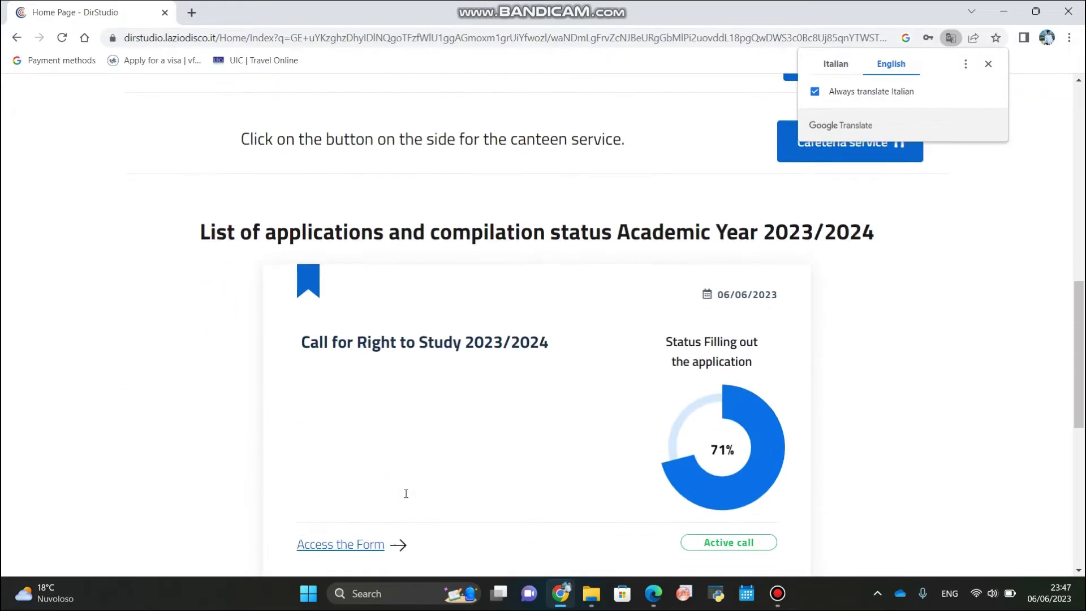
{"action": "scroll", "coordinate": [405, 493], "scroll_direction": "up", "scroll_amount": 1}
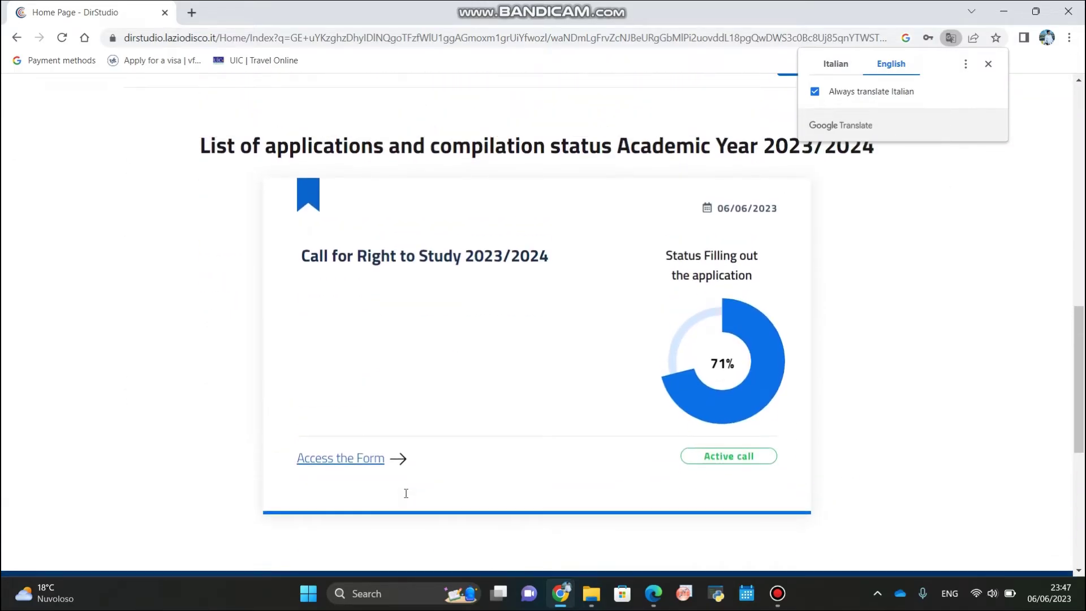
{"action": "scroll", "coordinate": [405, 494], "scroll_direction": "down", "scroll_amount": 1}
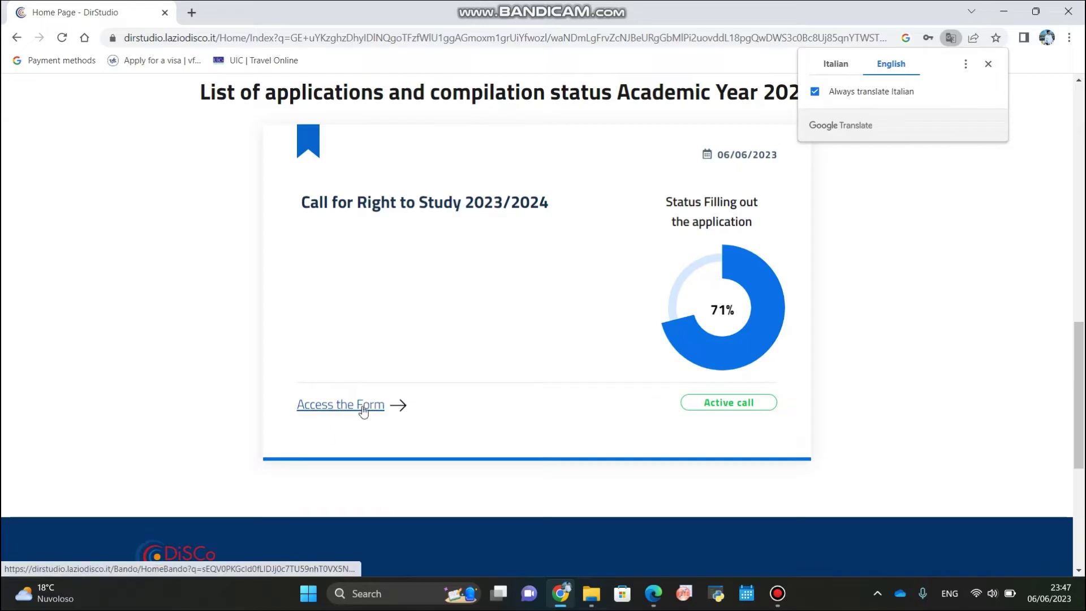
{"action": "left_click", "coordinate": [360, 412]}
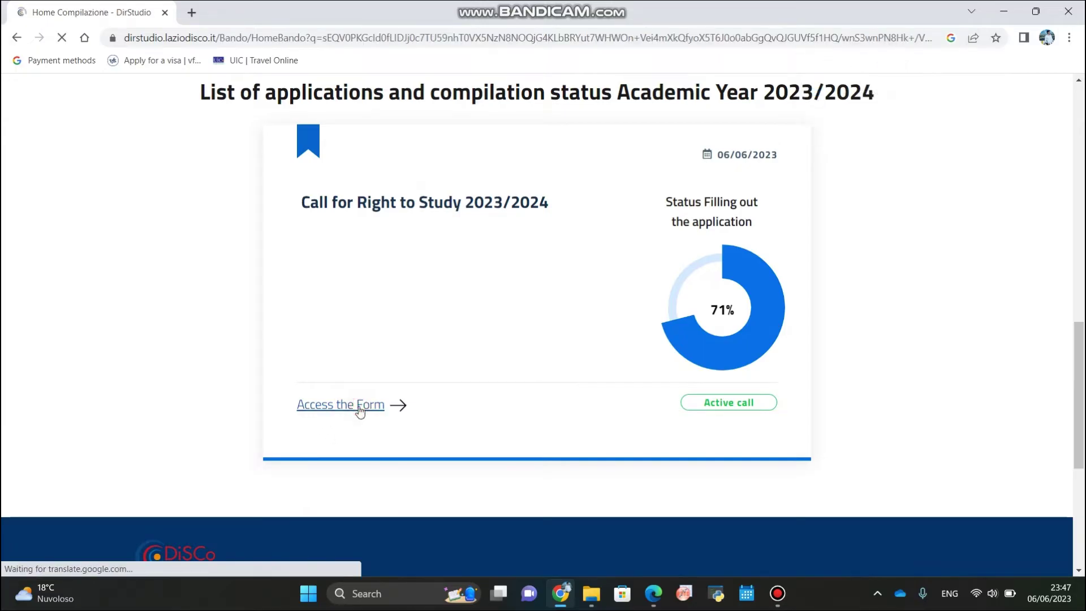
Enter the sections of the Right to Education 2023/2024 application from its compilation page.
{"action": "scroll", "coordinate": [360, 412], "scroll_direction": "down", "scroll_amount": 2}
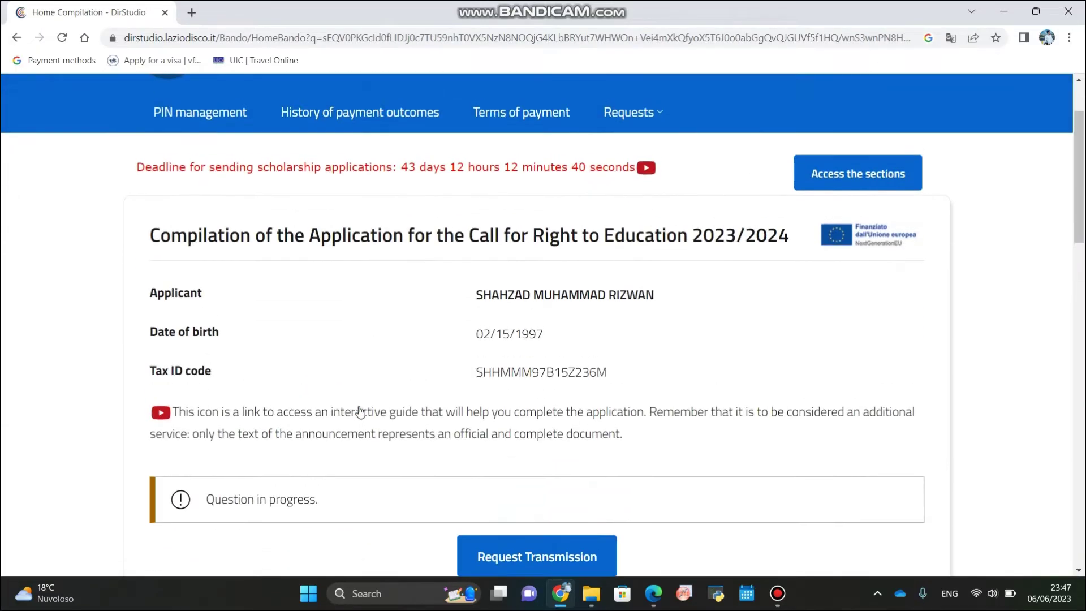
{"action": "scroll", "coordinate": [436, 492], "scroll_direction": "down", "scroll_amount": 3}
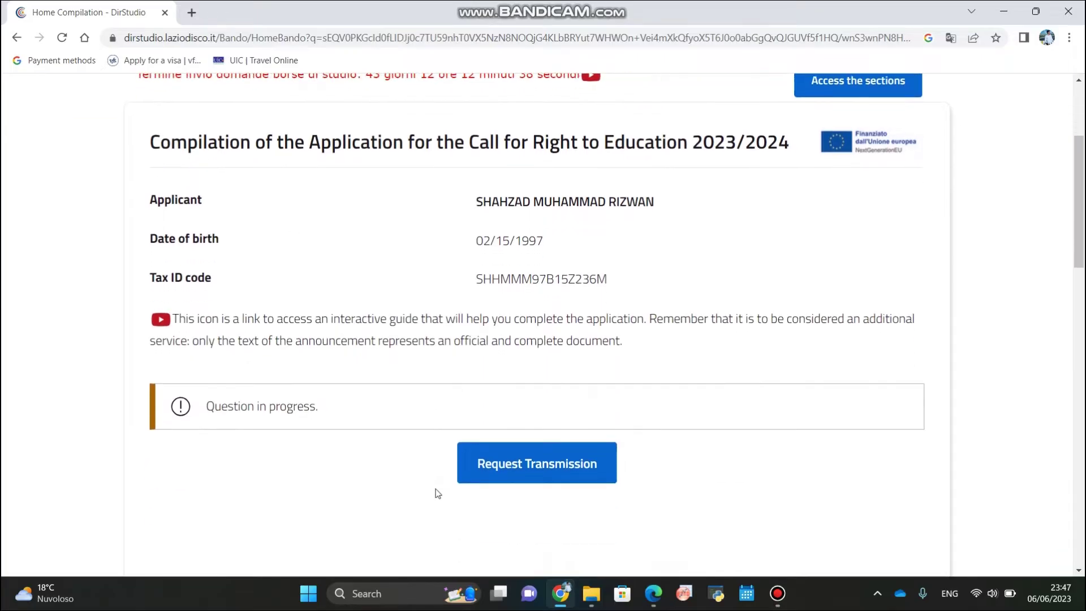
{"action": "scroll", "coordinate": [436, 492], "scroll_direction": "down", "scroll_amount": 10}
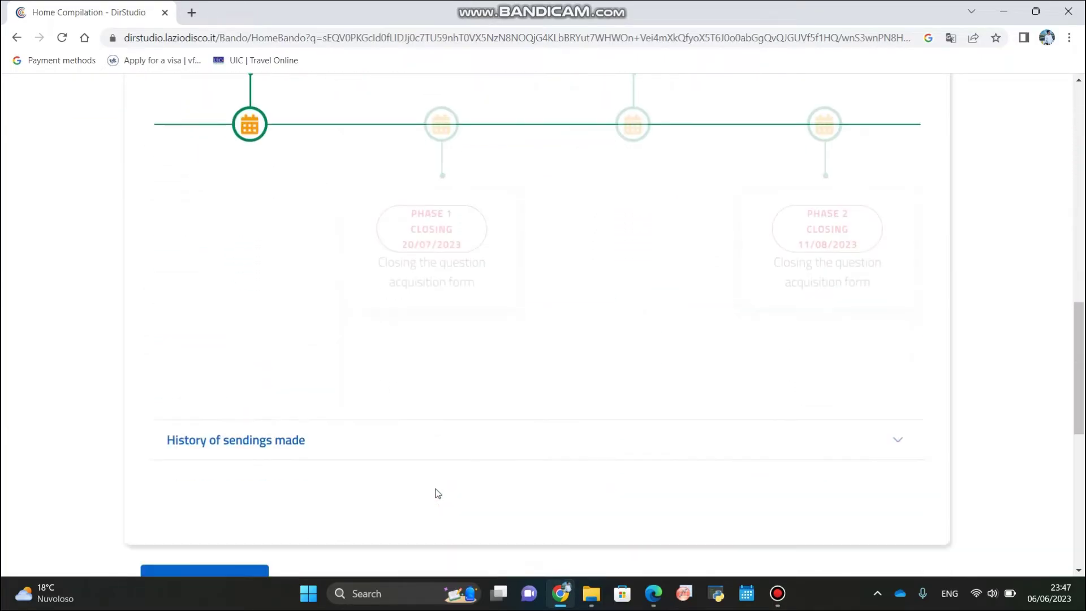
{"action": "scroll", "coordinate": [436, 493], "scroll_direction": "up", "scroll_amount": 2}
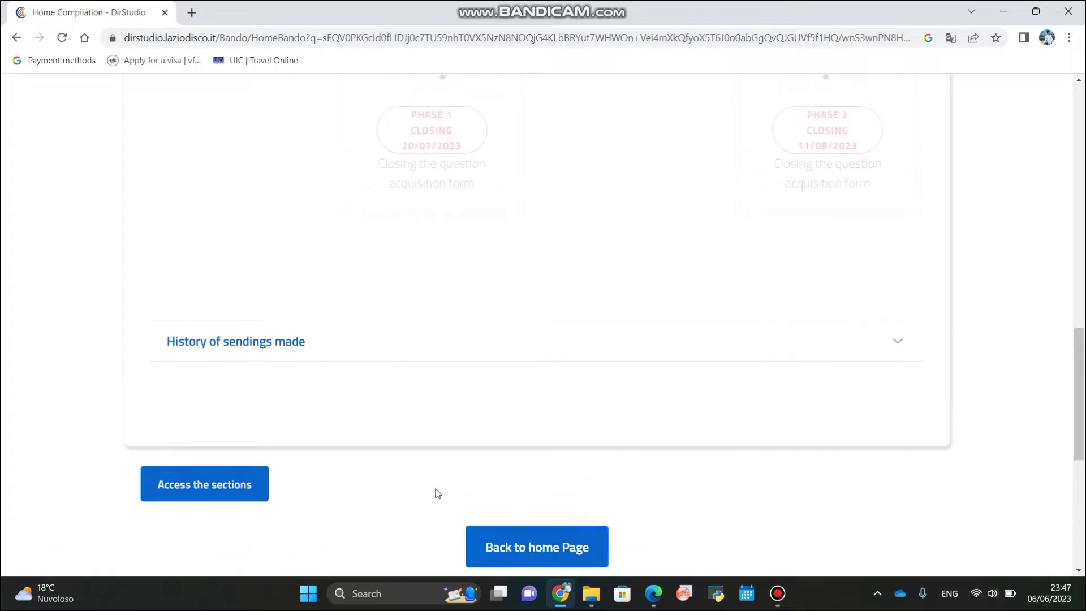
{"action": "left_click", "coordinate": [222, 495]}
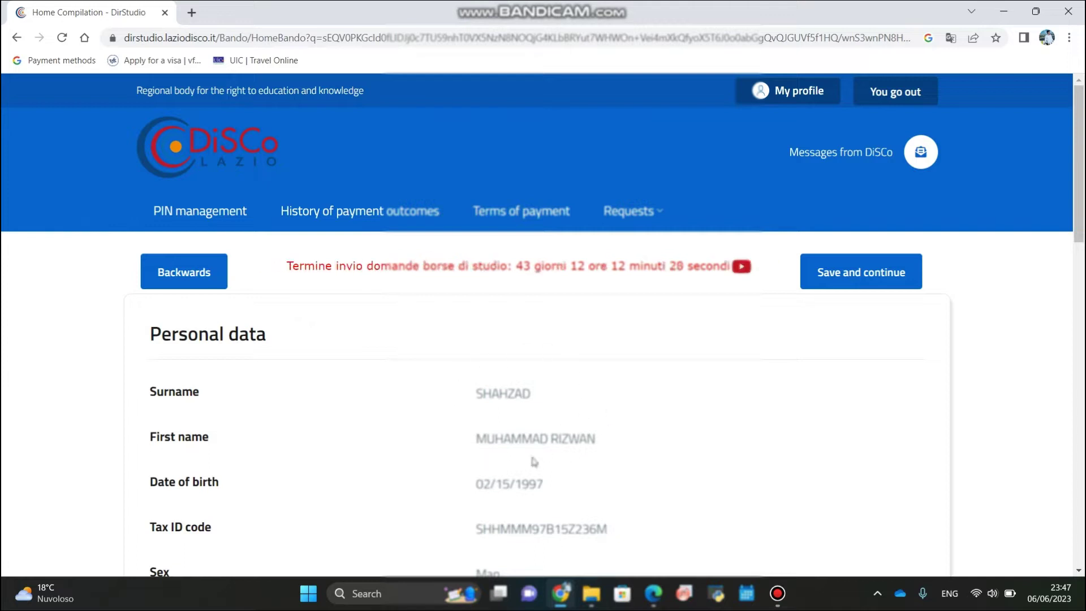
Review the Personal data section, including citizenship, marital status and disability, and save it to continue to the following section.
{"action": "scroll", "coordinate": [519, 454], "scroll_direction": "down", "scroll_amount": 1}
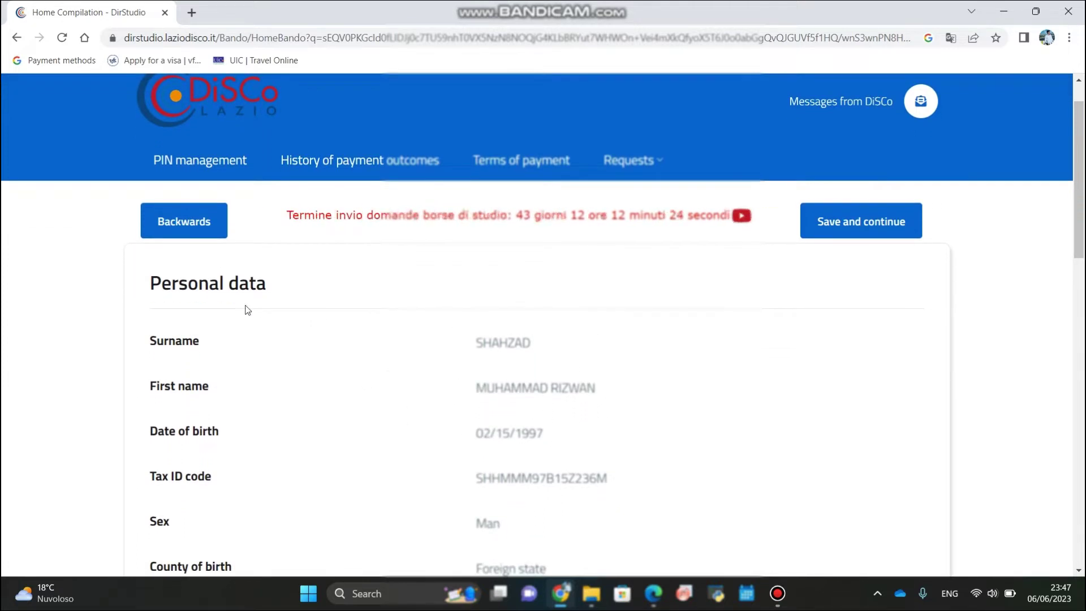
{"action": "scroll", "coordinate": [350, 389], "scroll_direction": "down", "scroll_amount": 1}
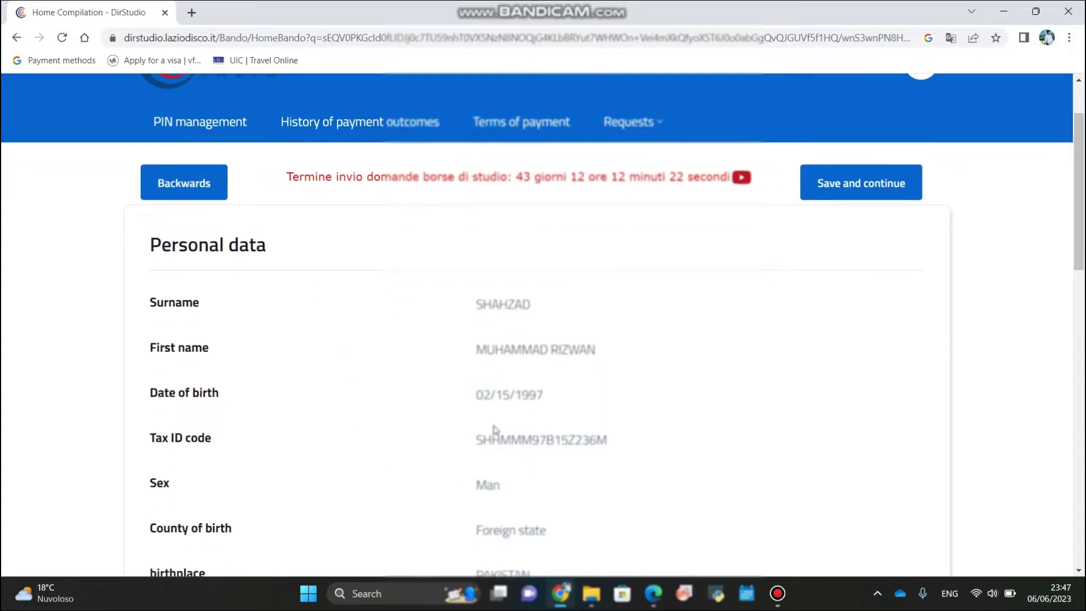
{"action": "scroll", "coordinate": [495, 430], "scroll_direction": "down", "scroll_amount": 5}
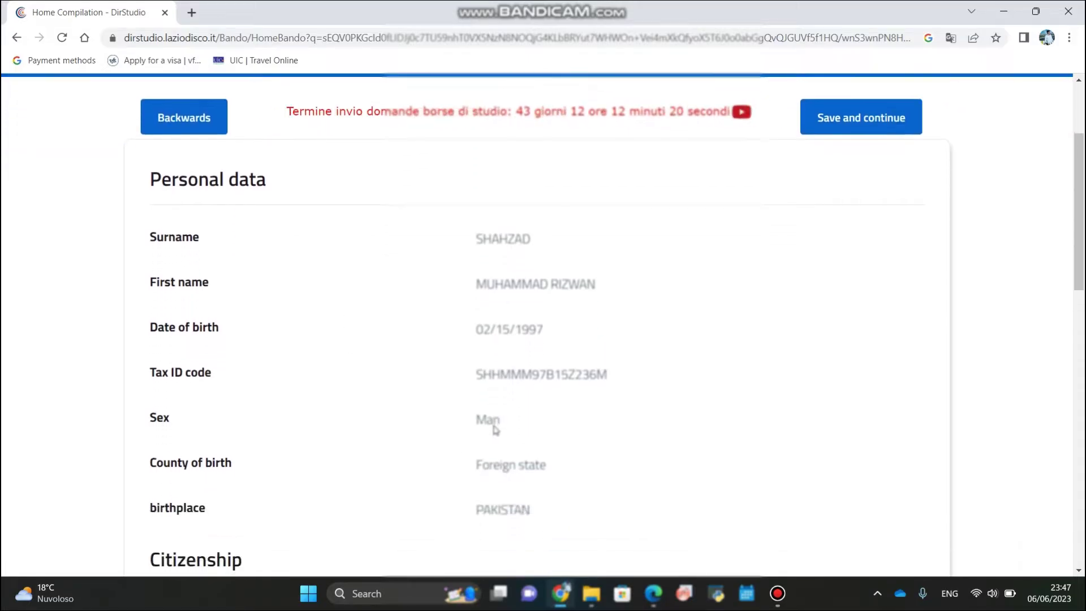
{"action": "scroll", "coordinate": [494, 430], "scroll_direction": "down", "scroll_amount": 4}
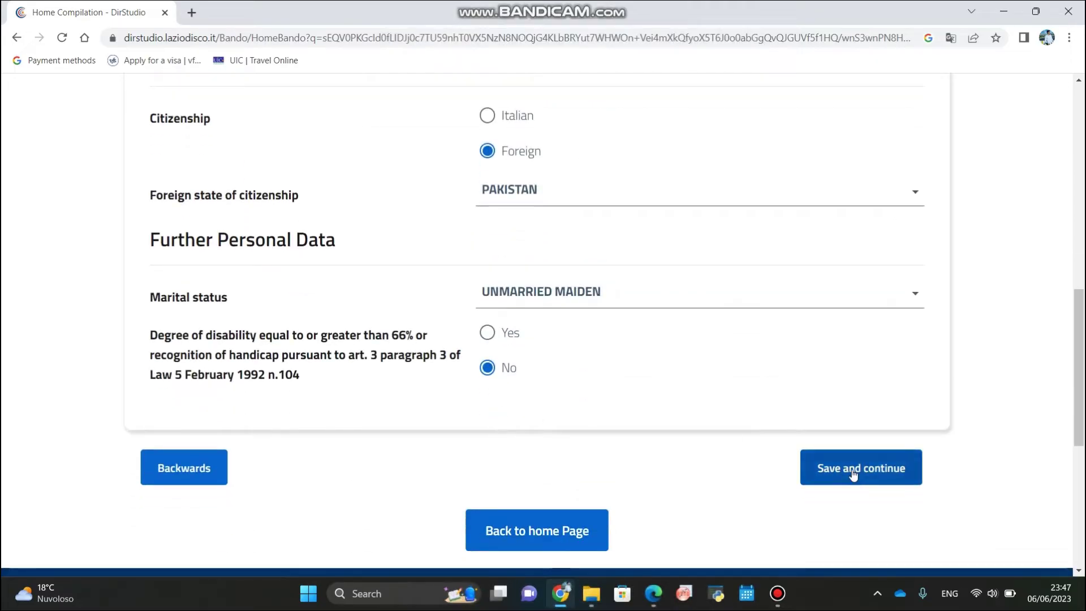
{"action": "left_click", "coordinate": [854, 475]}
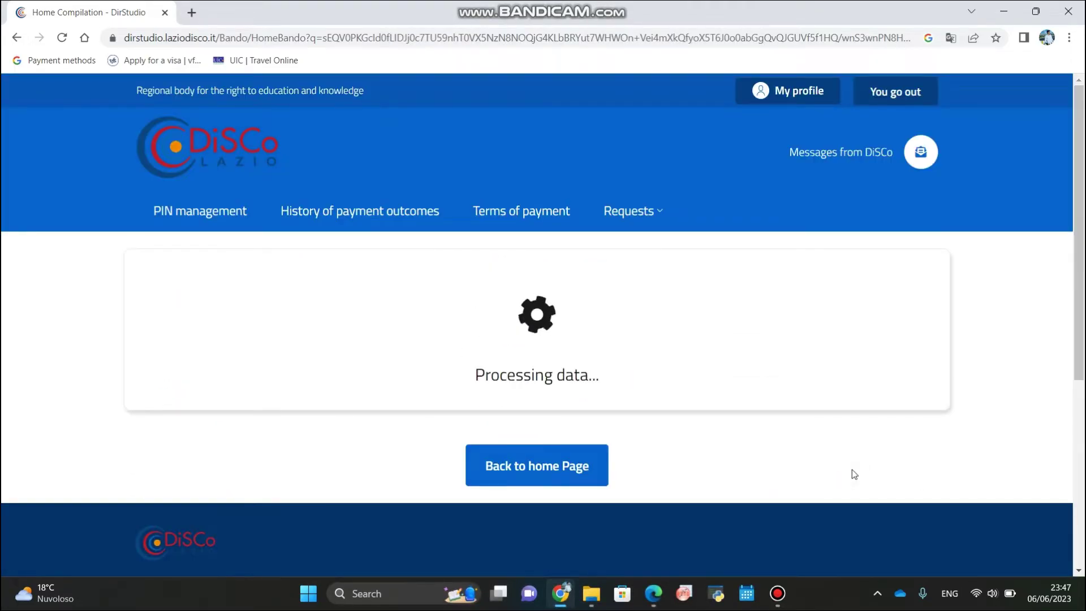
Review the Residence Data section, including foreign residence status, country, province, city and address, and save it to continue.
{"action": "scroll", "coordinate": [506, 383], "scroll_direction": "down", "scroll_amount": 1}
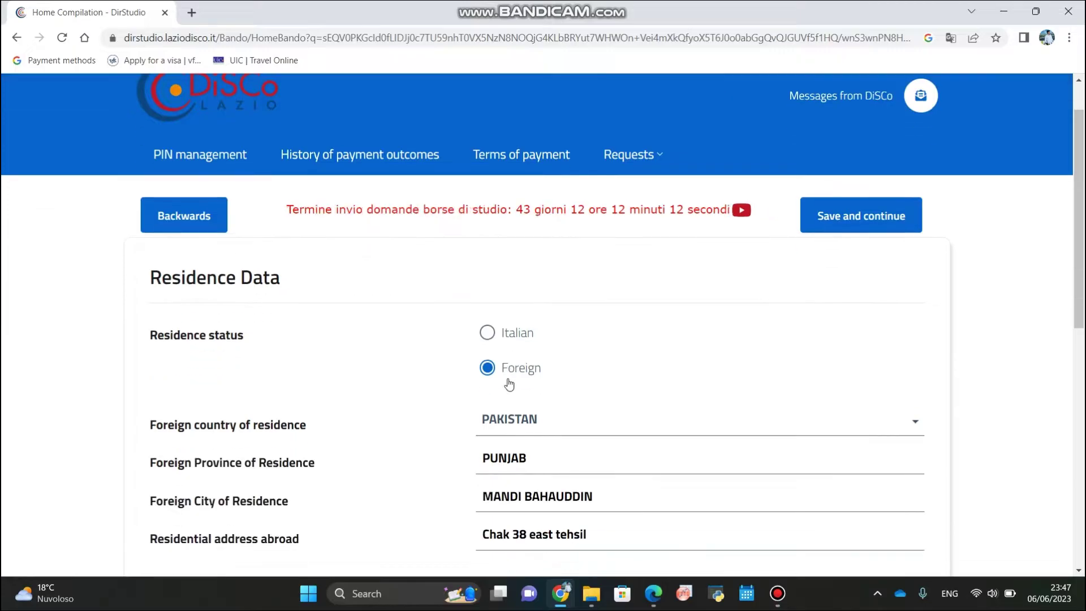
{"action": "scroll", "coordinate": [509, 384], "scroll_direction": "down", "scroll_amount": 1}
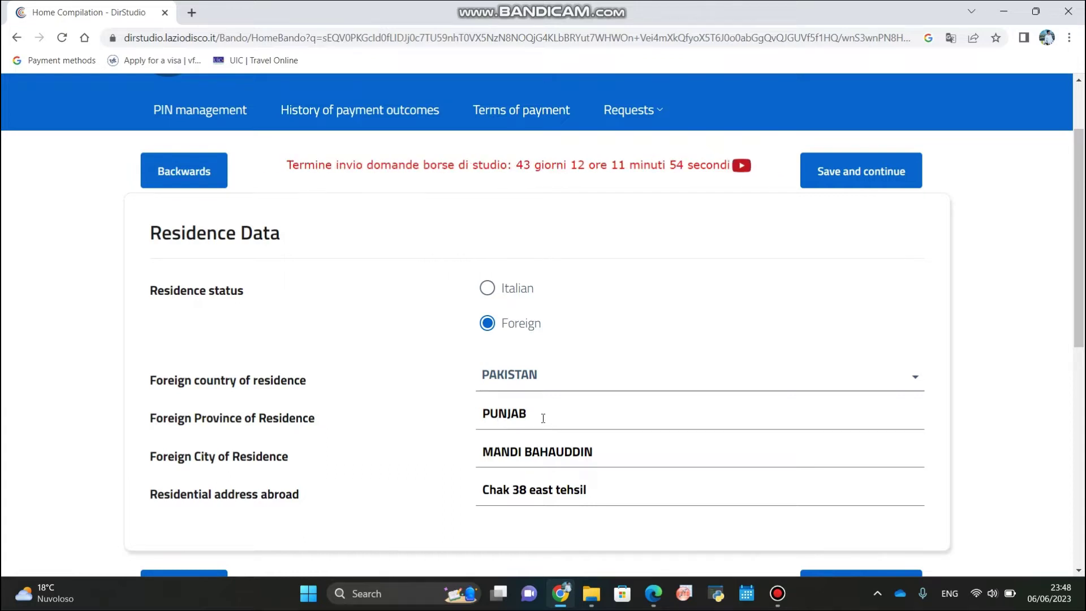
{"action": "scroll", "coordinate": [529, 419], "scroll_direction": "down", "scroll_amount": 1}
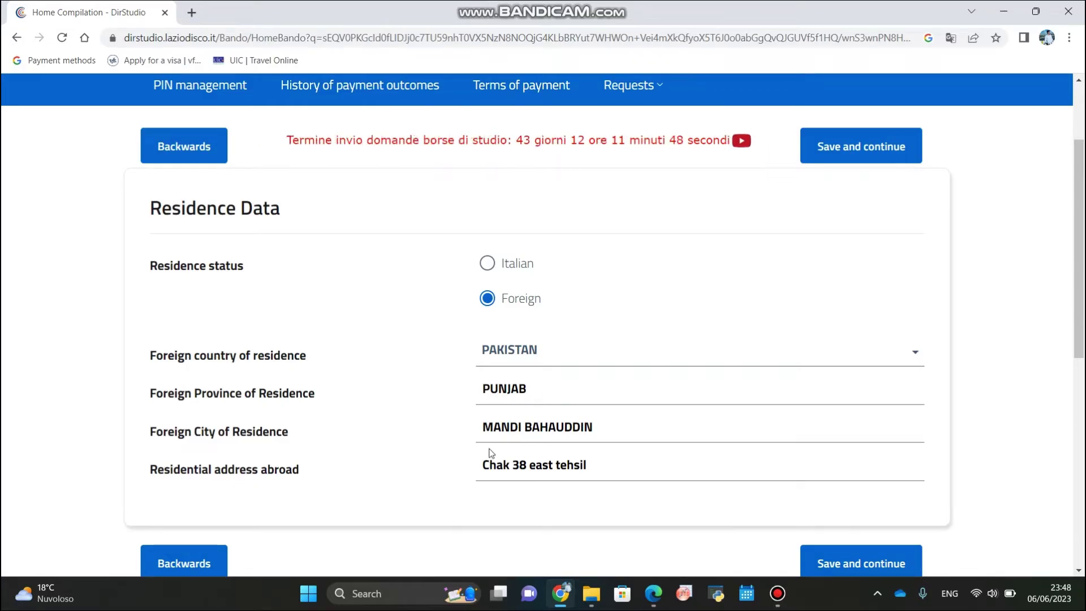
{"action": "scroll", "coordinate": [490, 452], "scroll_direction": "down", "scroll_amount": 1}
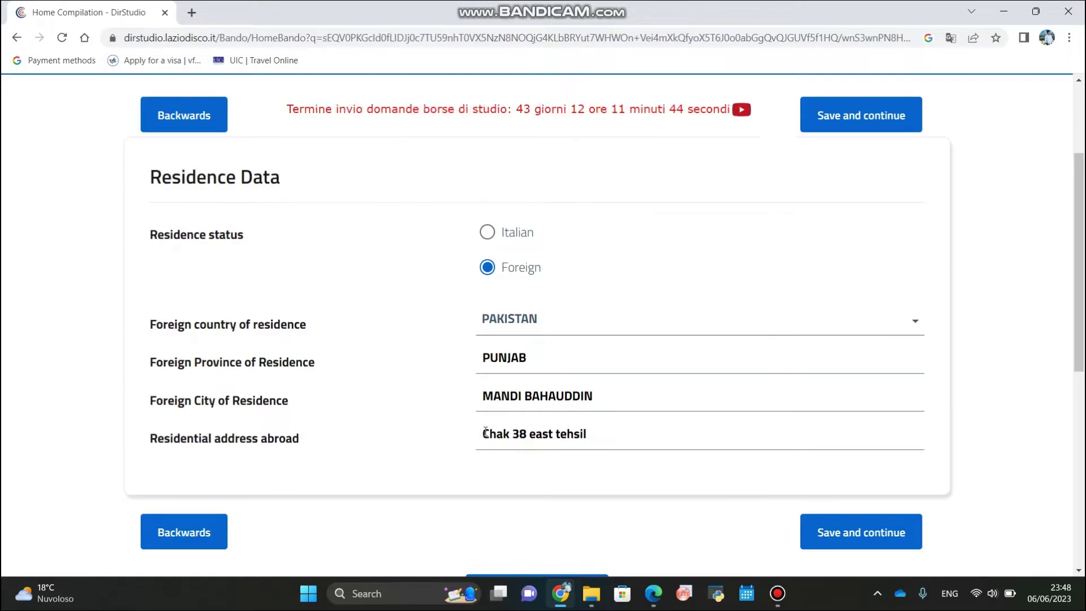
{"action": "left_click", "coordinate": [846, 529]}
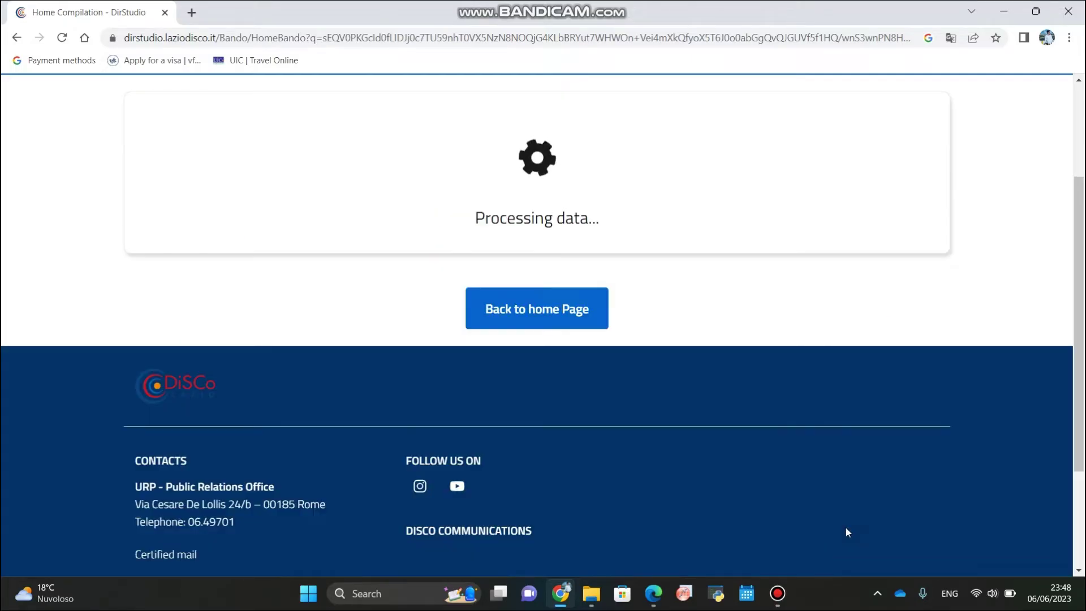
Check the 2023/2024 domicile details, with province and municipality ROME and typology Free of charge, and save the section.
{"action": "scroll", "coordinate": [746, 261], "scroll_direction": "down", "scroll_amount": 1}
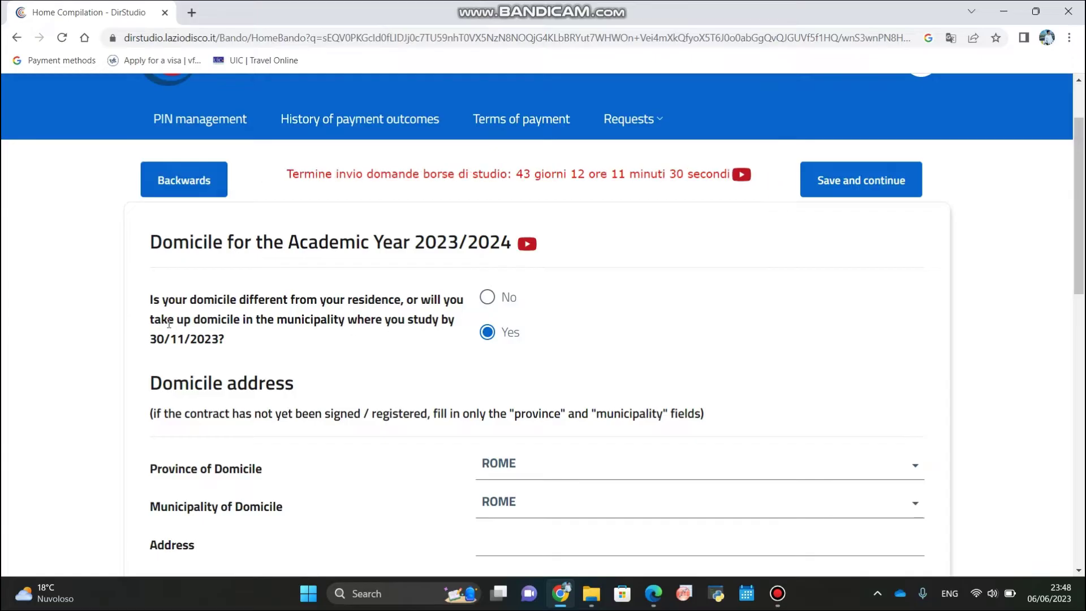
{"action": "scroll", "coordinate": [173, 354], "scroll_direction": "down", "scroll_amount": 1}
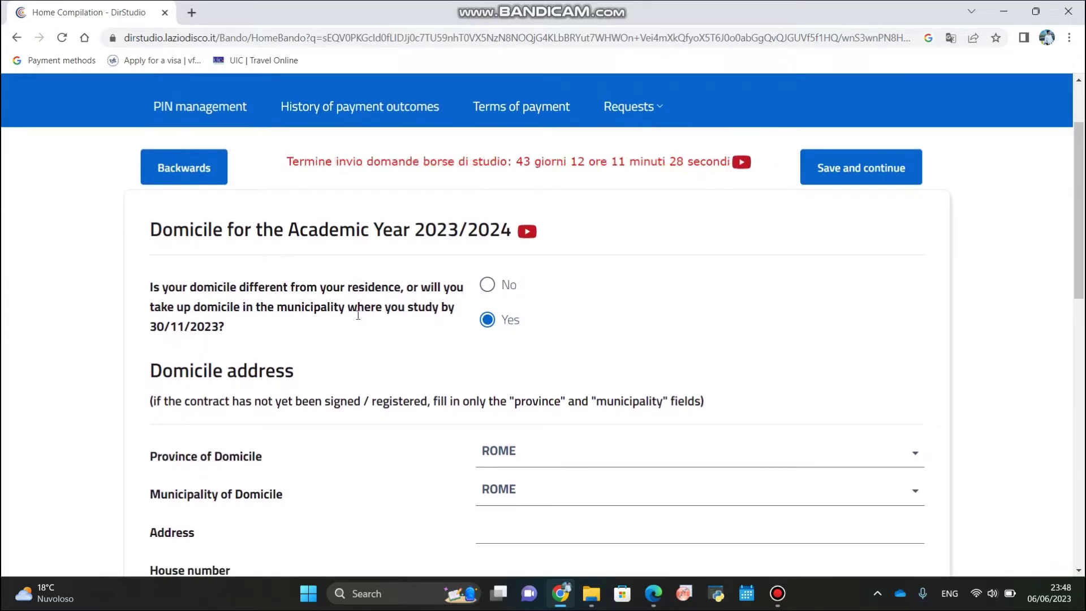
{"action": "scroll", "coordinate": [358, 318], "scroll_direction": "down", "scroll_amount": 1}
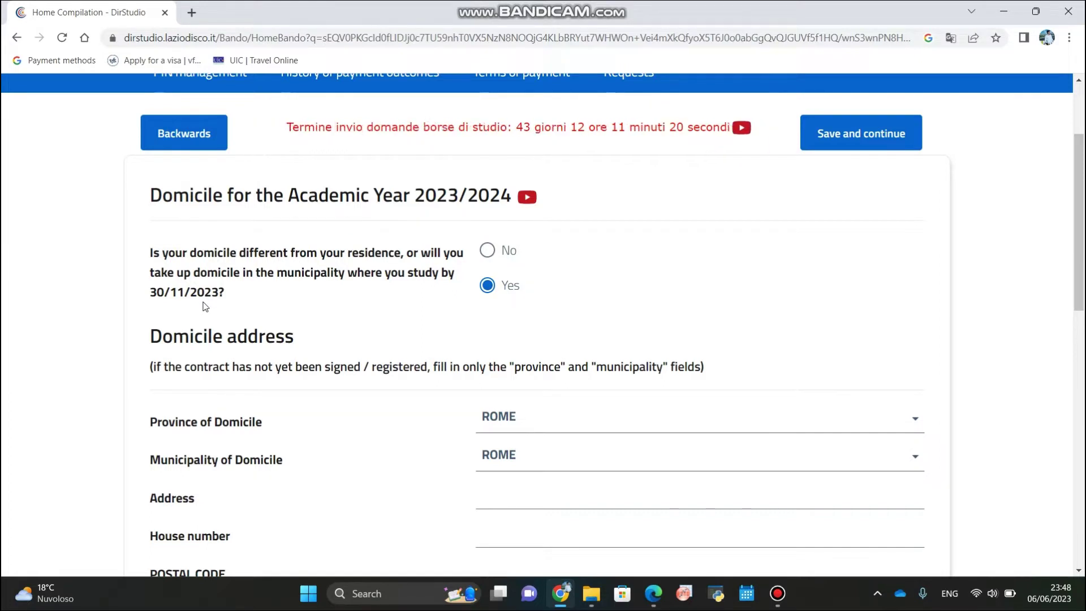
{"action": "scroll", "coordinate": [206, 307], "scroll_direction": "down", "scroll_amount": 1}
{"action": "scroll", "coordinate": [206, 306], "scroll_direction": "down", "scroll_amount": 2}
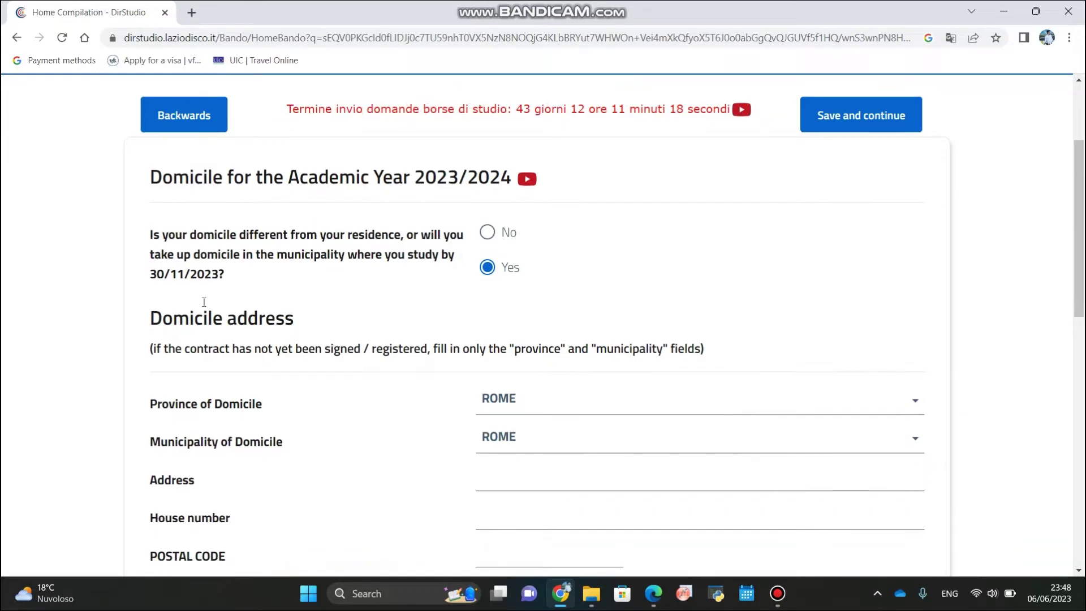
{"action": "scroll", "coordinate": [205, 303], "scroll_direction": "down", "scroll_amount": 1}
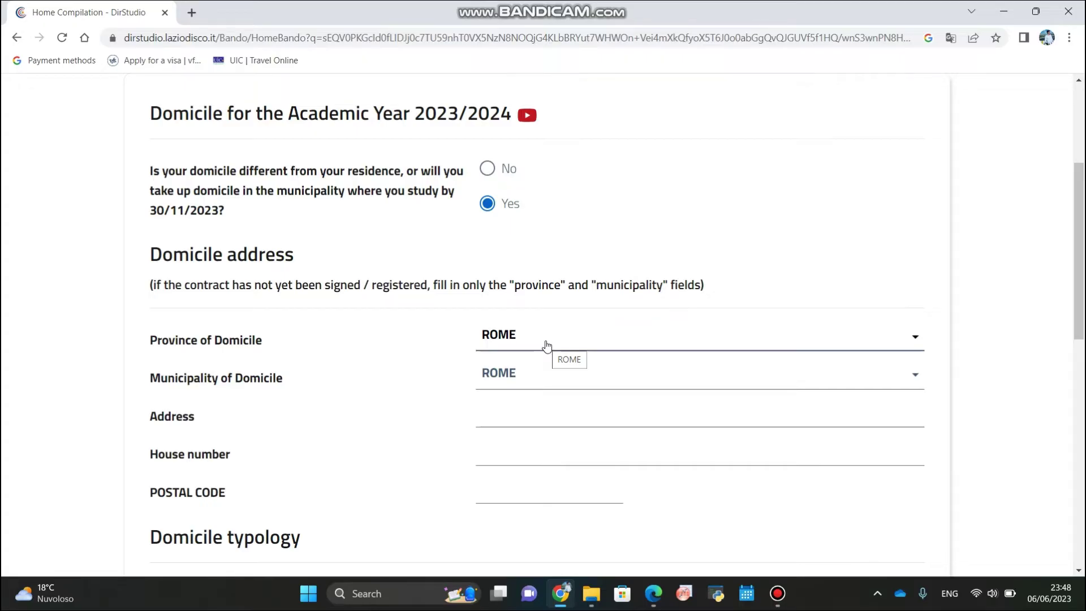
{"action": "left_click", "coordinate": [521, 339]}
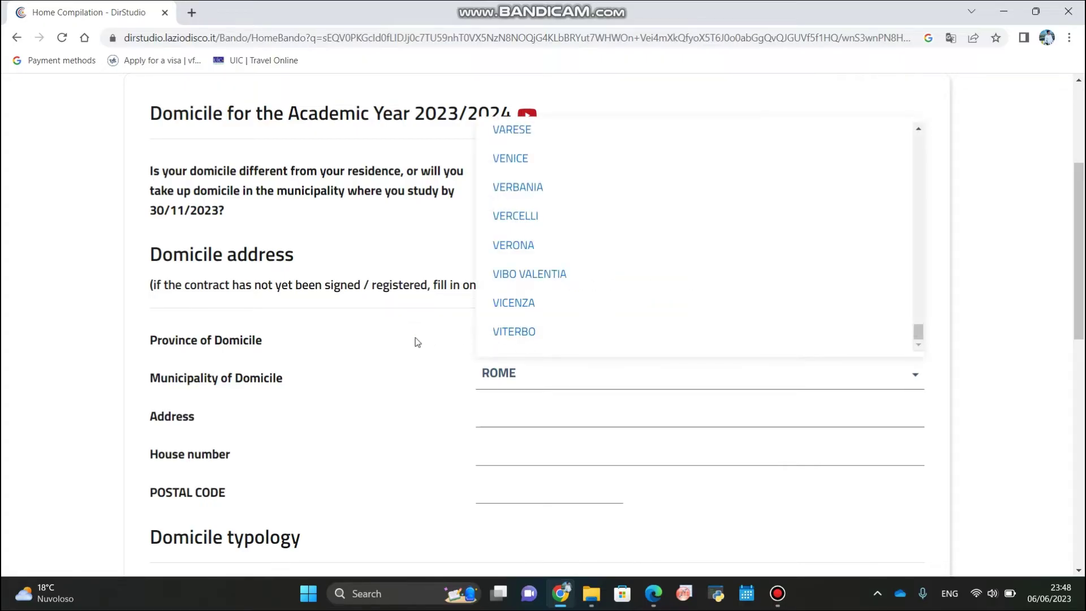
{"action": "left_click", "coordinate": [483, 348]}
{"action": "scroll", "coordinate": [529, 348], "scroll_direction": "down", "scroll_amount": 1}
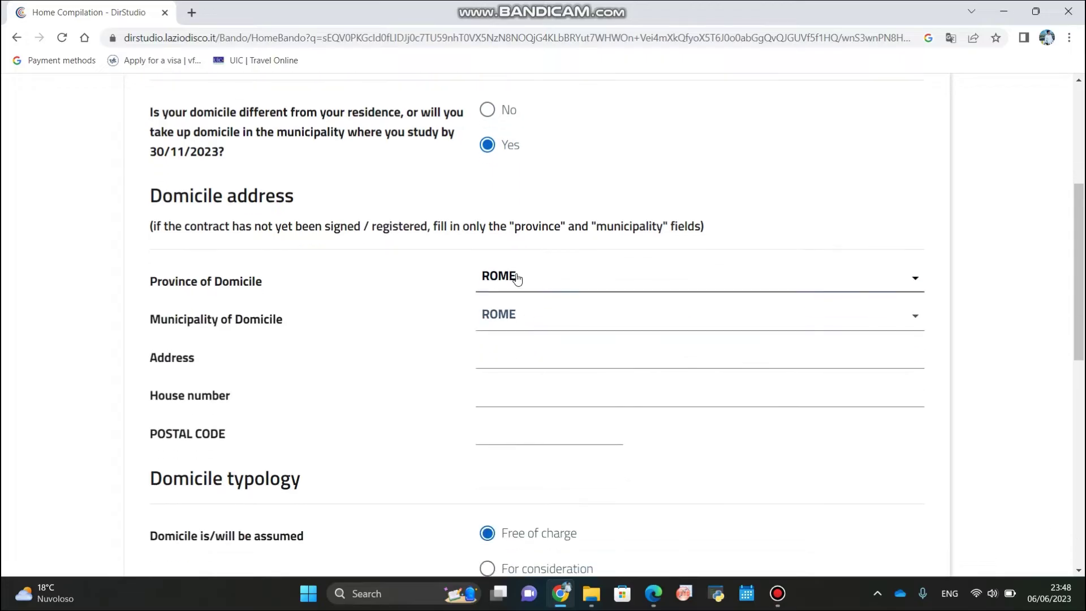
{"action": "scroll", "coordinate": [507, 317], "scroll_direction": "down", "scroll_amount": 2}
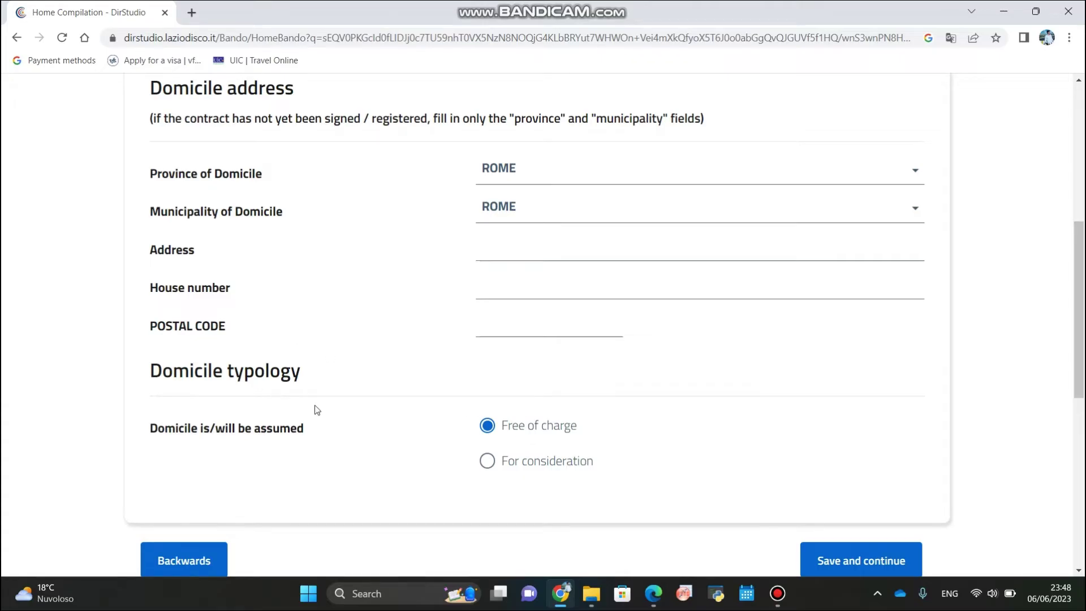
{"action": "scroll", "coordinate": [738, 463], "scroll_direction": "down", "scroll_amount": 1}
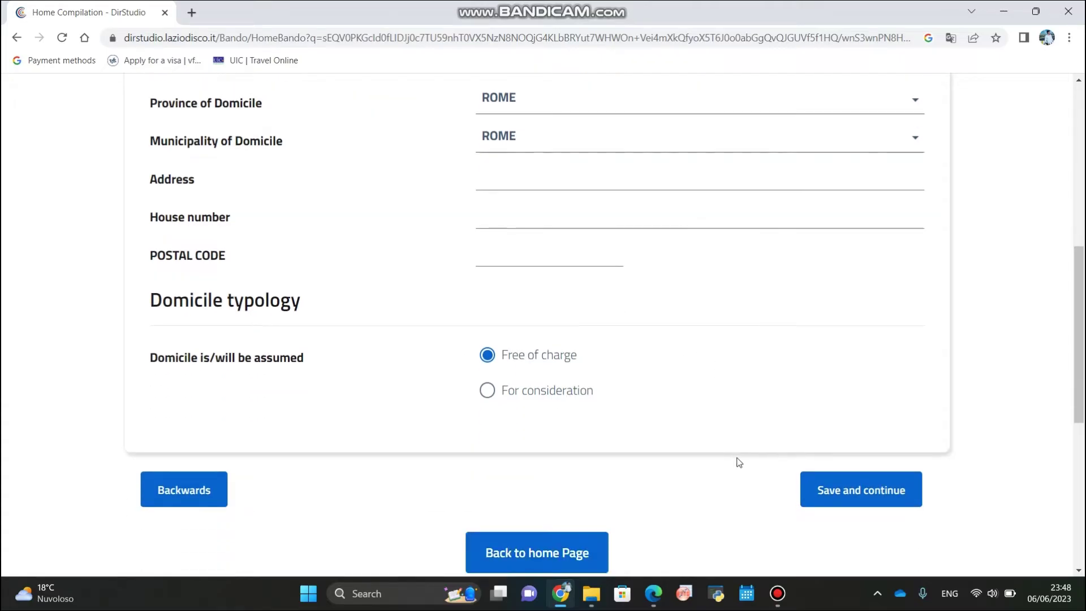
{"action": "left_click", "coordinate": [888, 494]}
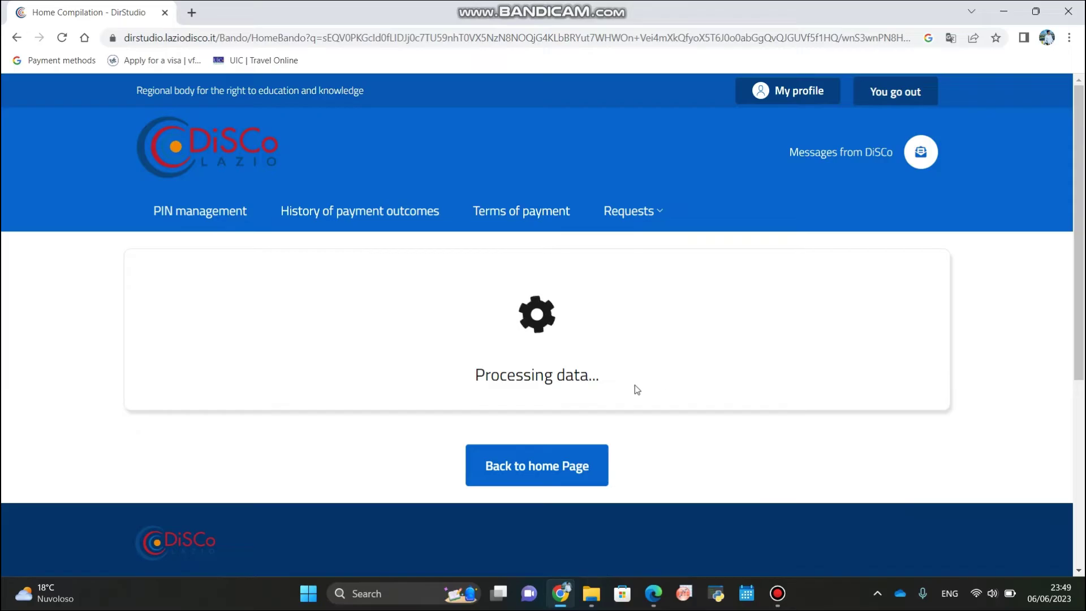
Choose the home address as elected domicile for official correspondence, and save the section without inserting a certified e-mail address.
{"action": "scroll", "coordinate": [634, 384], "scroll_direction": "down", "scroll_amount": 3}
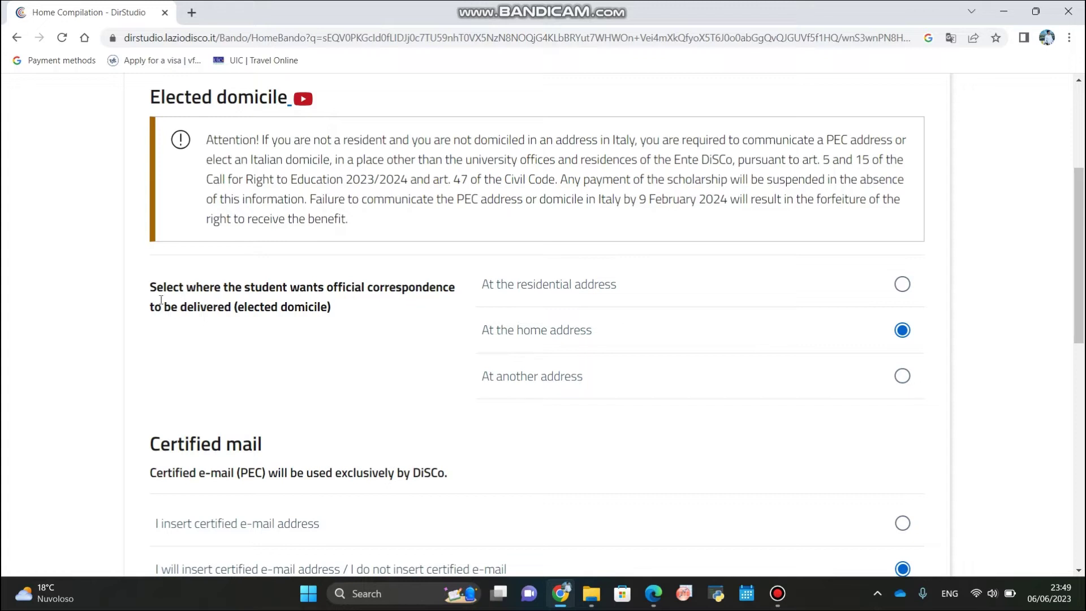
{"action": "scroll", "coordinate": [524, 357], "scroll_direction": "down", "scroll_amount": 1}
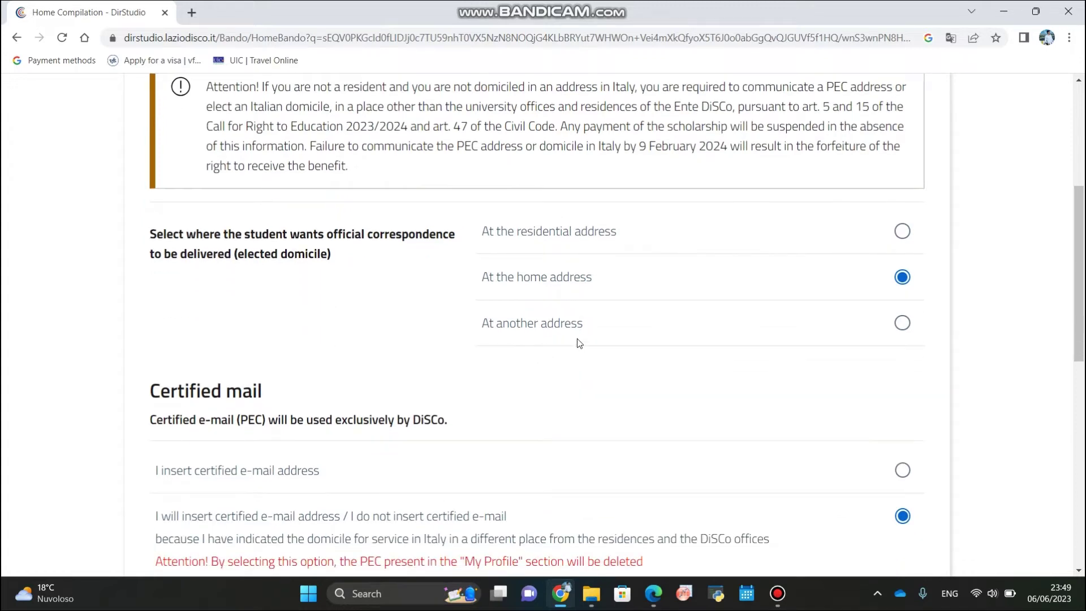
{"action": "left_click", "coordinate": [905, 327]}
{"action": "scroll", "coordinate": [783, 360], "scroll_direction": "down", "scroll_amount": 2}
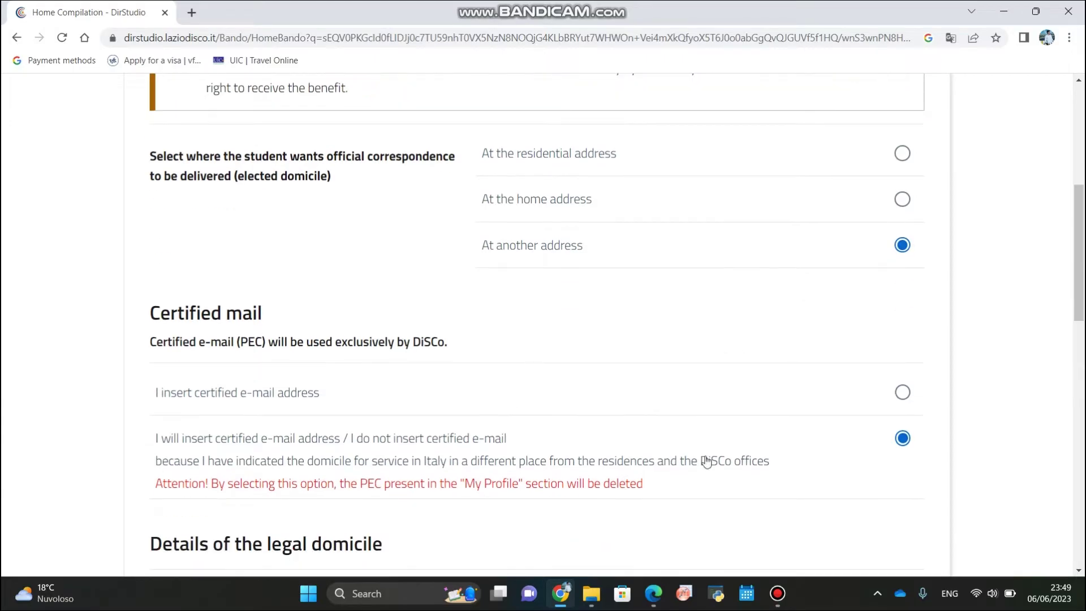
{"action": "left_click", "coordinate": [904, 202]}
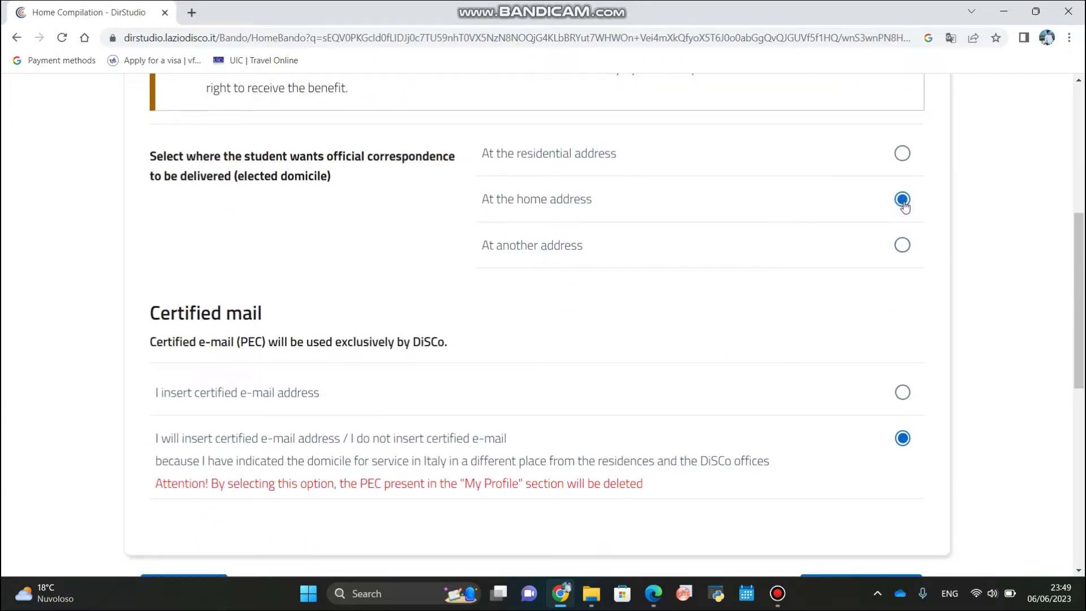
{"action": "scroll", "coordinate": [809, 301], "scroll_direction": "up", "scroll_amount": 1}
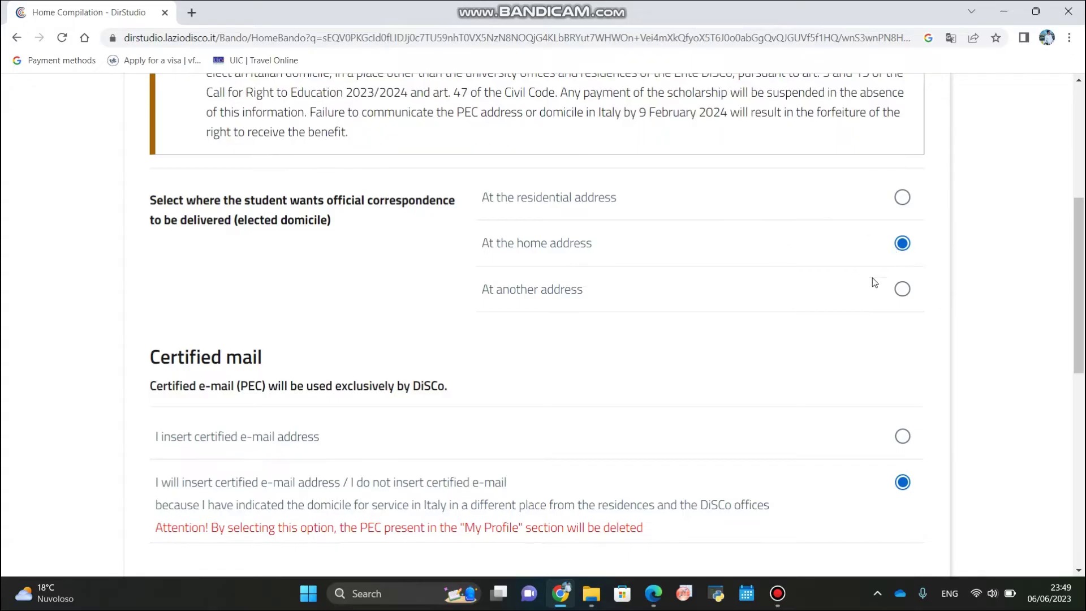
{"action": "scroll", "coordinate": [700, 383], "scroll_direction": "down", "scroll_amount": 5}
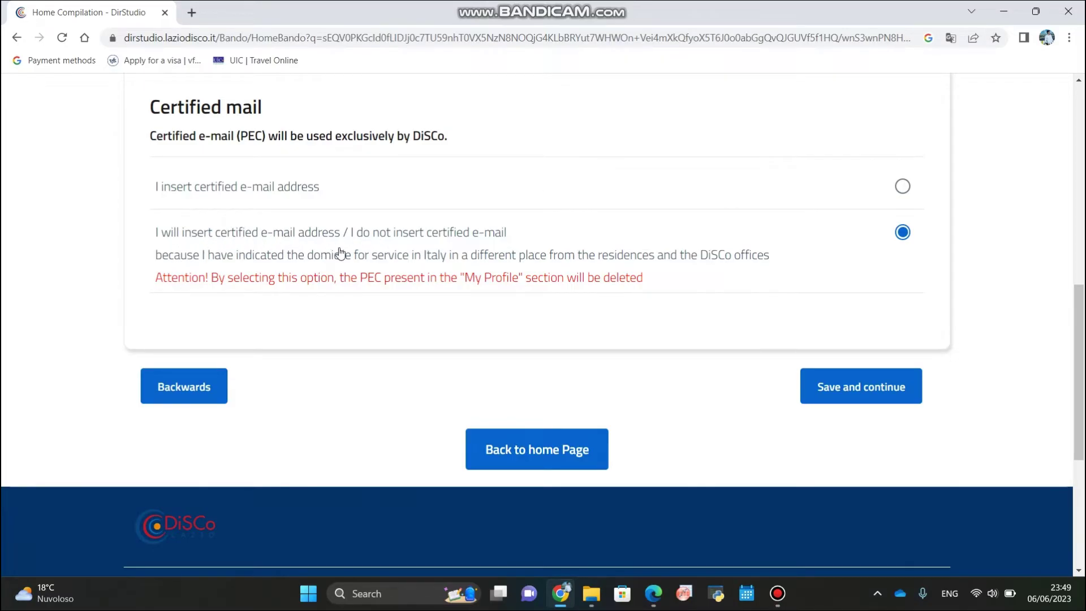
{"action": "scroll", "coordinate": [340, 252], "scroll_direction": "up", "scroll_amount": 1}
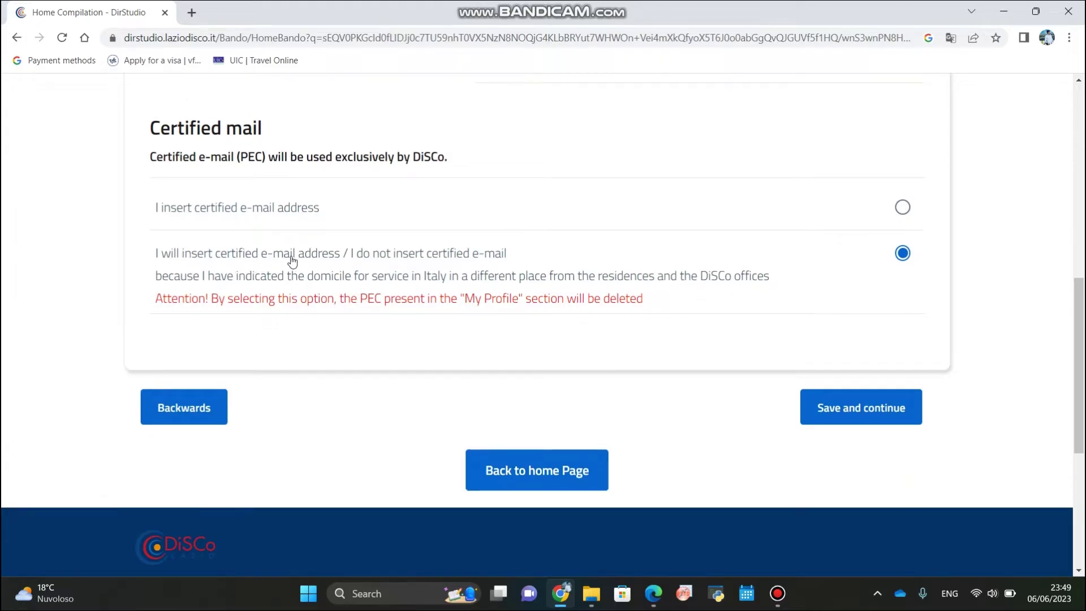
{"action": "scroll", "coordinate": [342, 285], "scroll_direction": "up", "scroll_amount": 1}
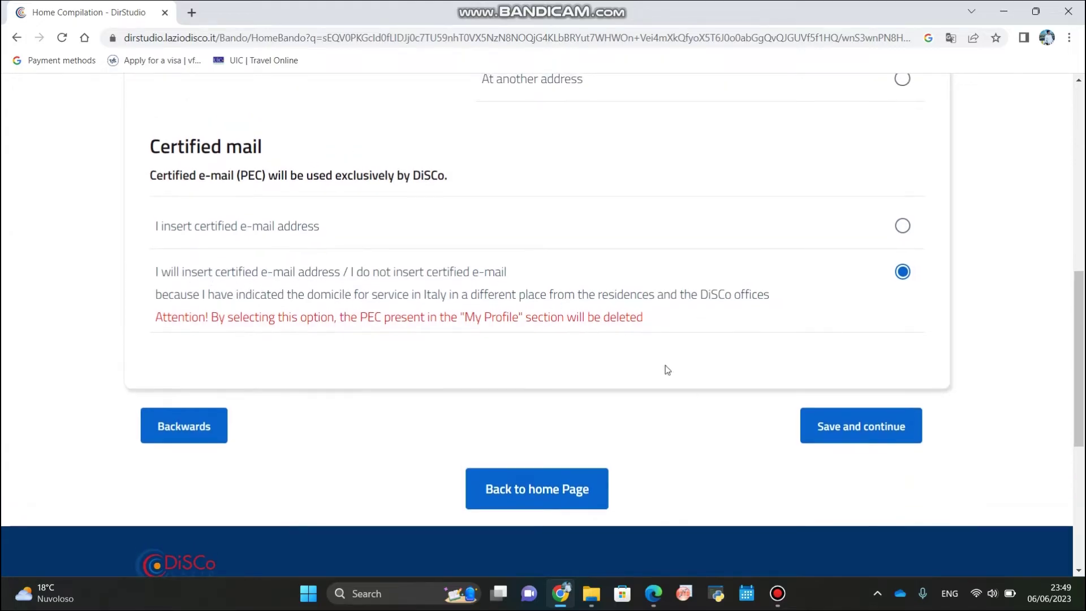
{"action": "left_click", "coordinate": [856, 429]}
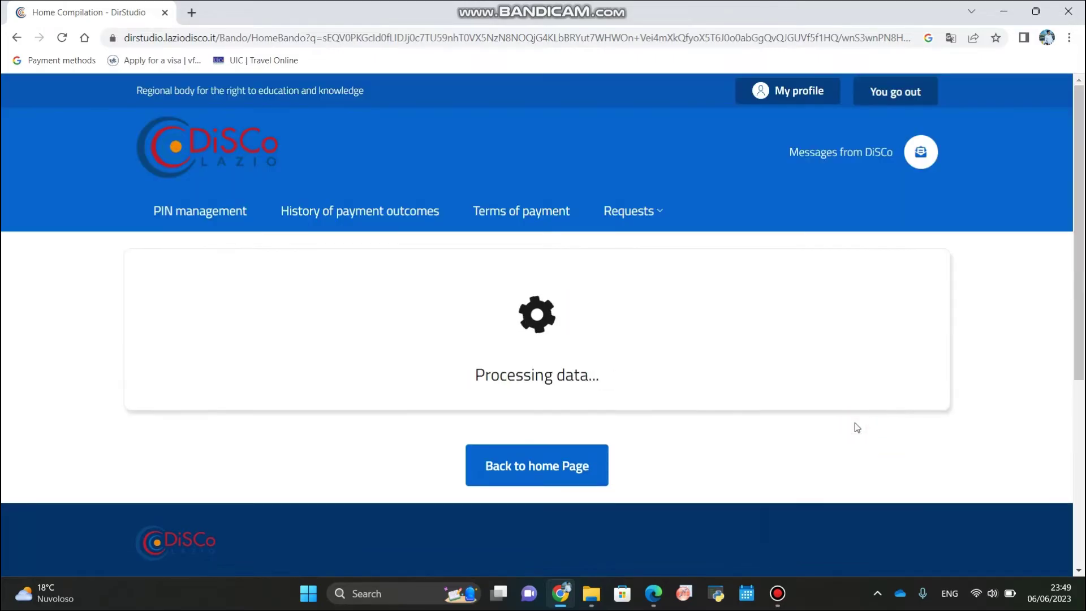
Review the home university, branch office and faculty entries in the Registration section, including the available faculties.
{"action": "scroll", "coordinate": [854, 425], "scroll_direction": "down", "scroll_amount": 3}
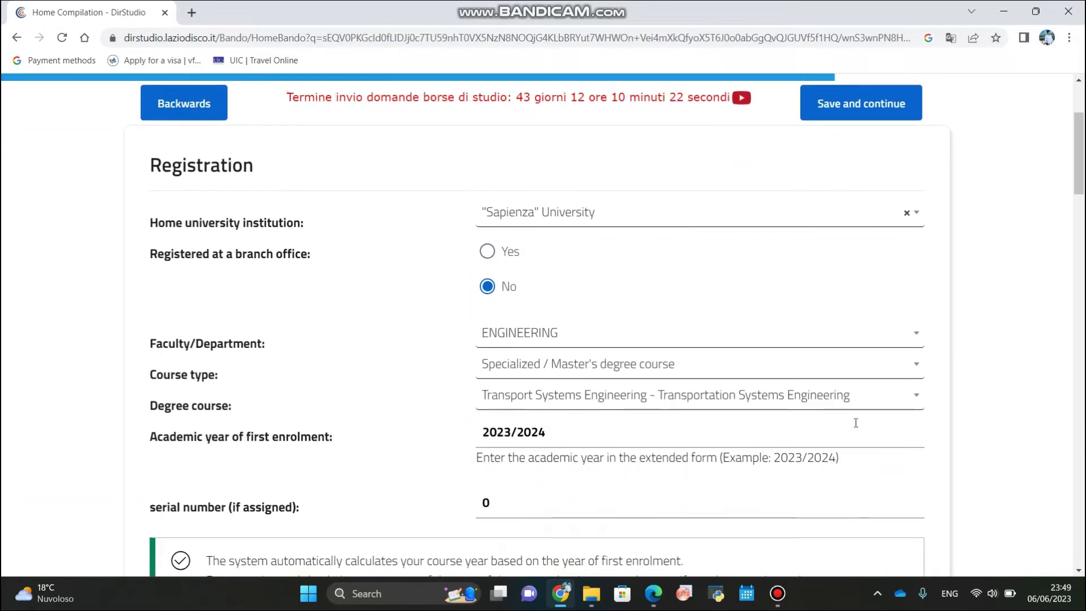
{"action": "scroll", "coordinate": [327, 263], "scroll_direction": "up", "scroll_amount": 2}
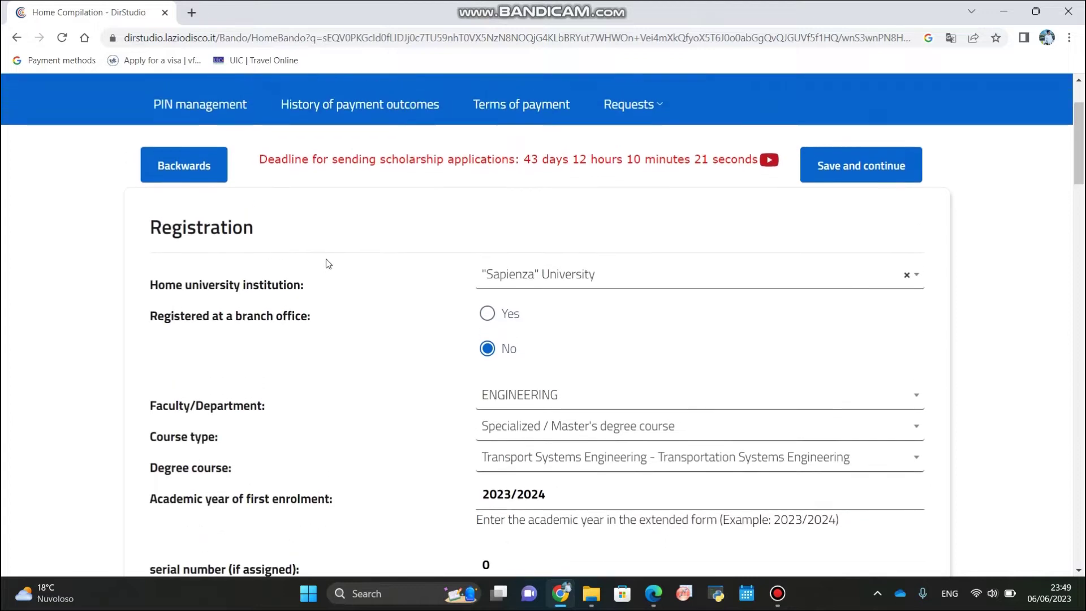
{"action": "scroll", "coordinate": [327, 263], "scroll_direction": "down", "scroll_amount": 1}
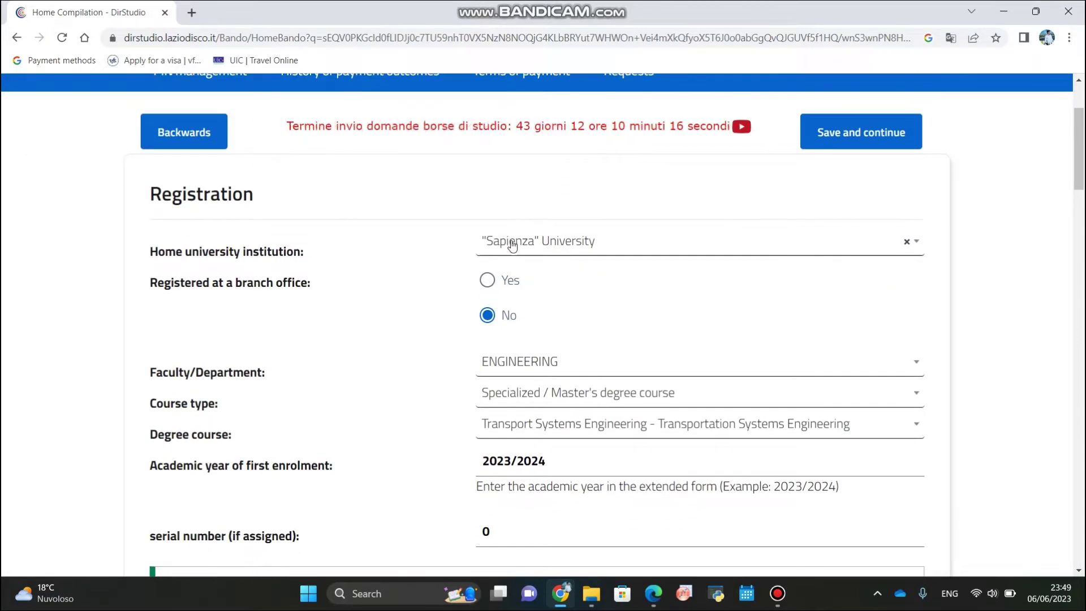
{"action": "scroll", "coordinate": [512, 246], "scroll_direction": "down", "scroll_amount": 1}
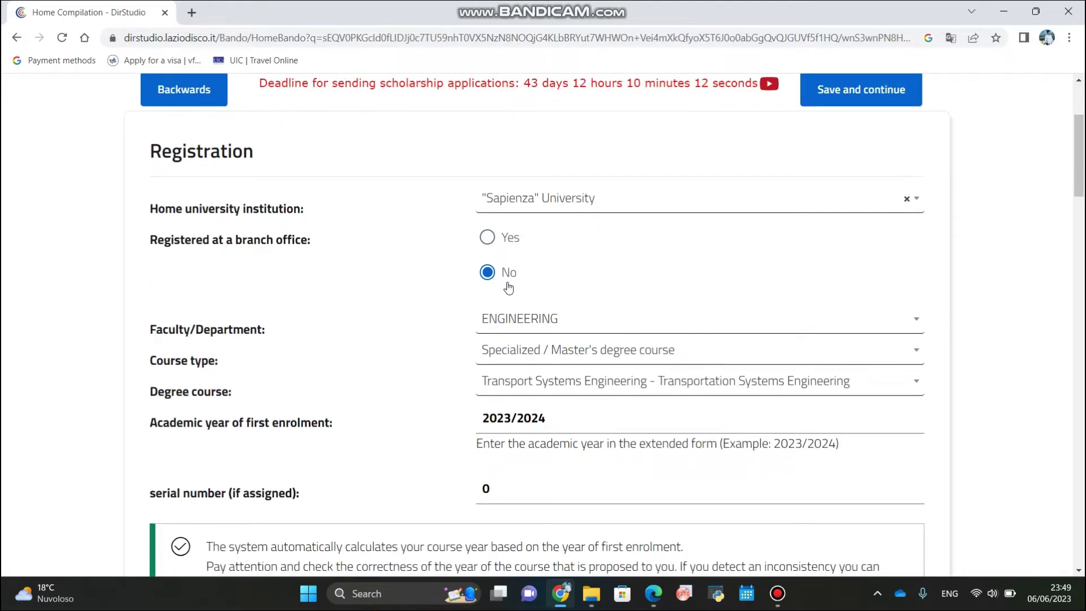
{"action": "scroll", "coordinate": [328, 328], "scroll_direction": "down", "scroll_amount": 2}
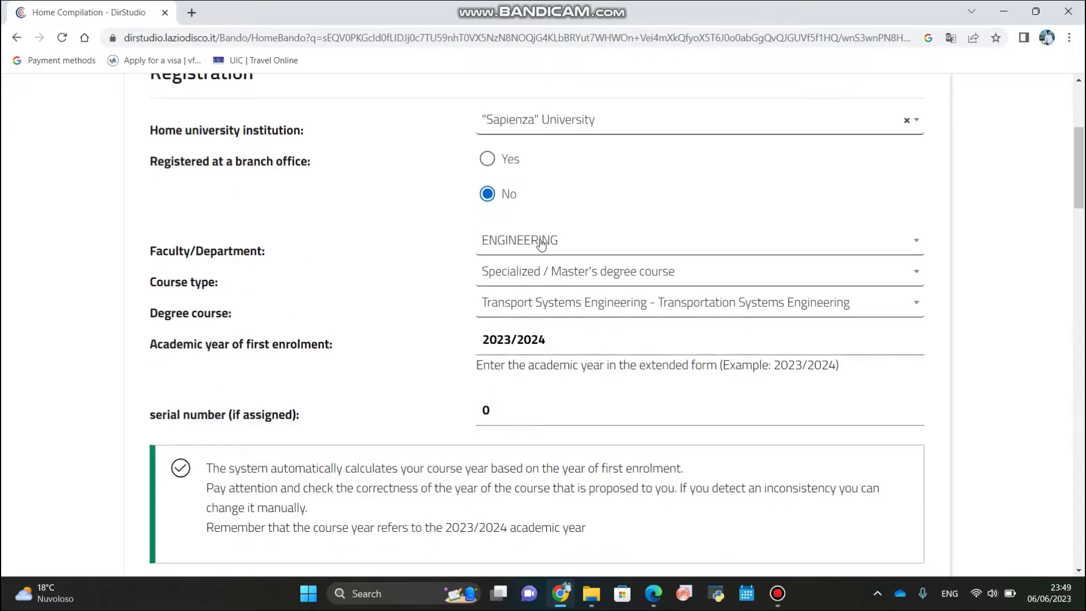
{"action": "left_click", "coordinate": [631, 238]}
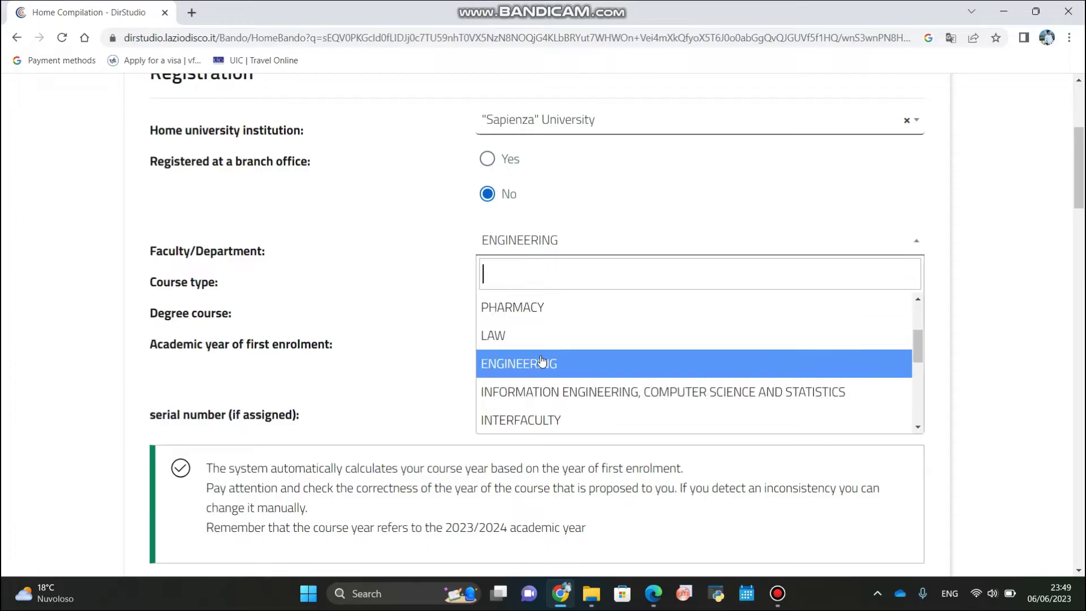
{"action": "left_click", "coordinate": [421, 210]}
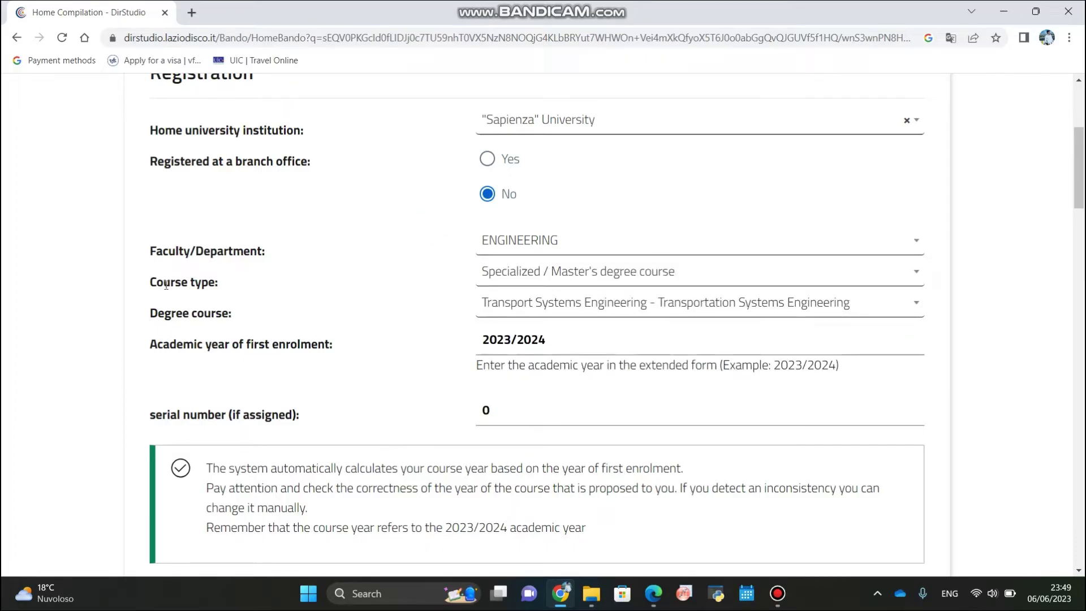
Select Specialized / Master's degree course as the course type and look through the available degree courses without changing the selection.
{"action": "left_click", "coordinate": [588, 278]}
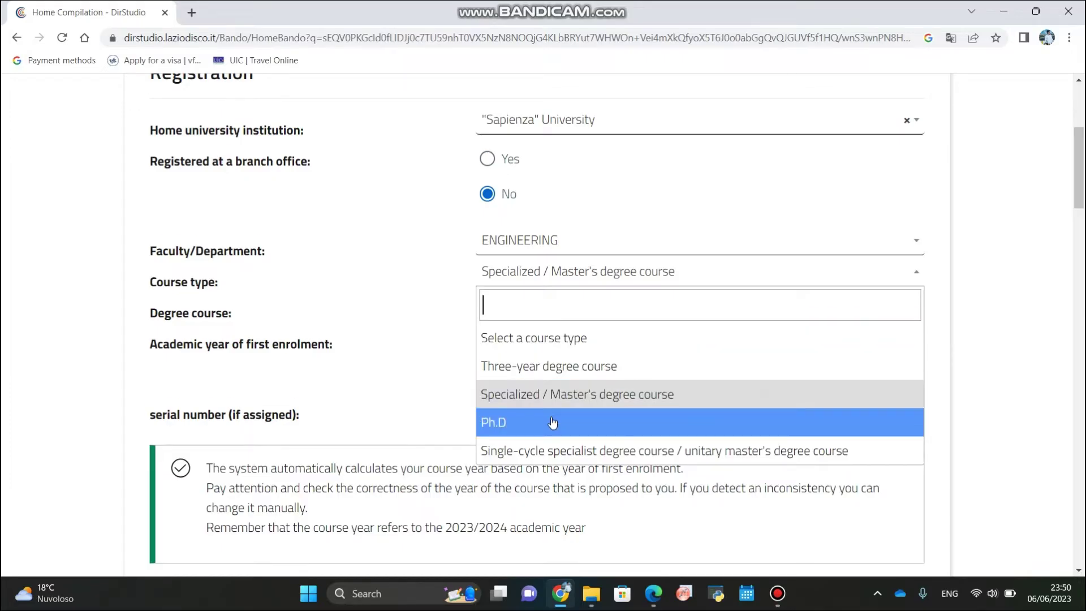
{"action": "scroll", "coordinate": [553, 423], "scroll_direction": "down", "scroll_amount": 1}
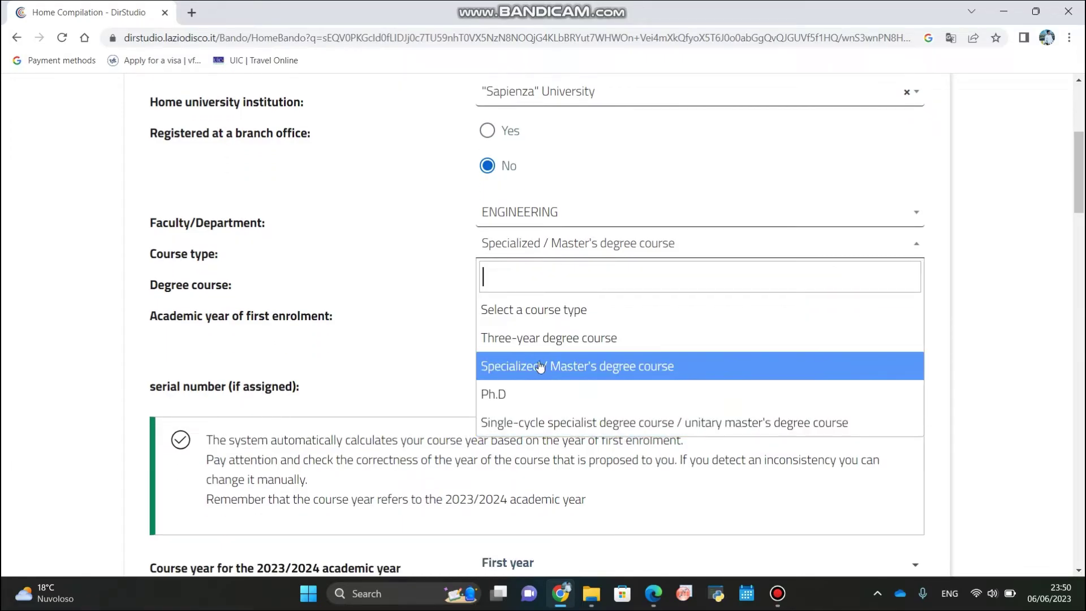
{"action": "left_click", "coordinate": [559, 371]}
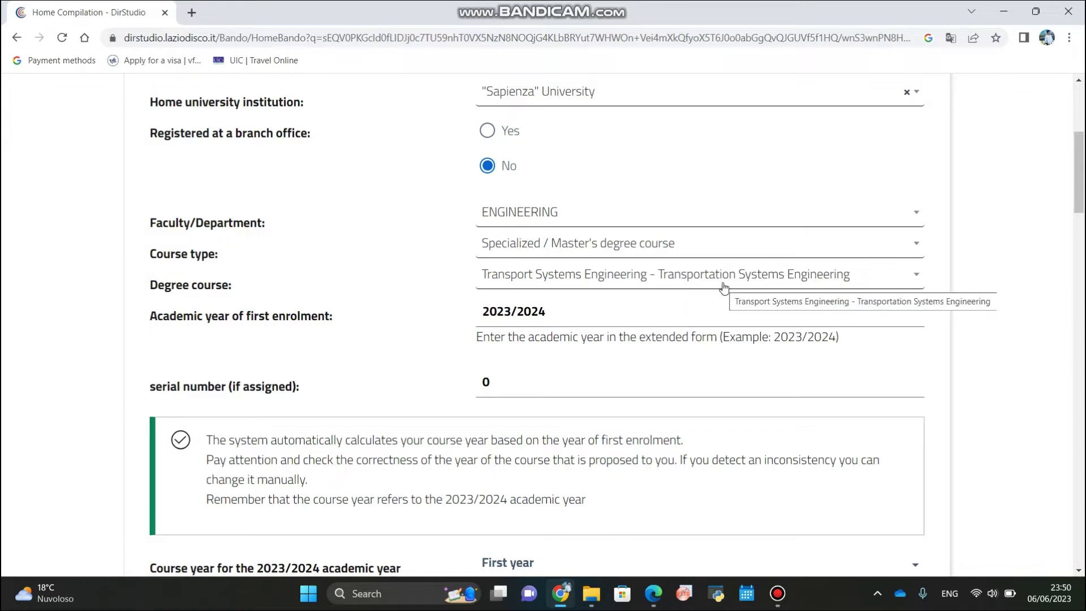
{"action": "left_click", "coordinate": [595, 274]}
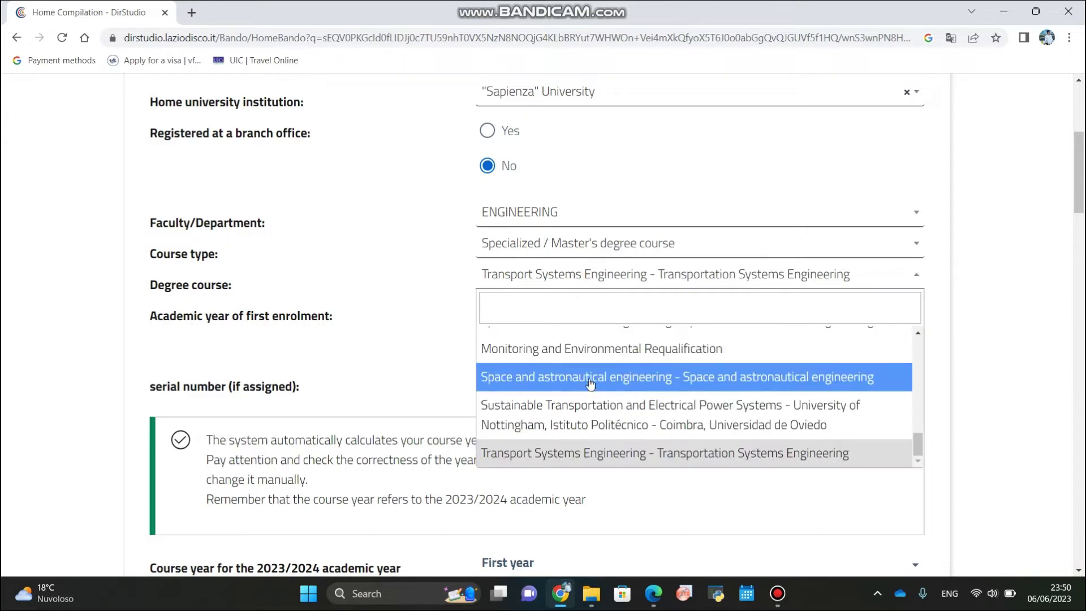
{"action": "scroll", "coordinate": [589, 388], "scroll_direction": "down", "scroll_amount": 2}
{"action": "scroll", "coordinate": [590, 388], "scroll_direction": "up", "scroll_amount": 6}
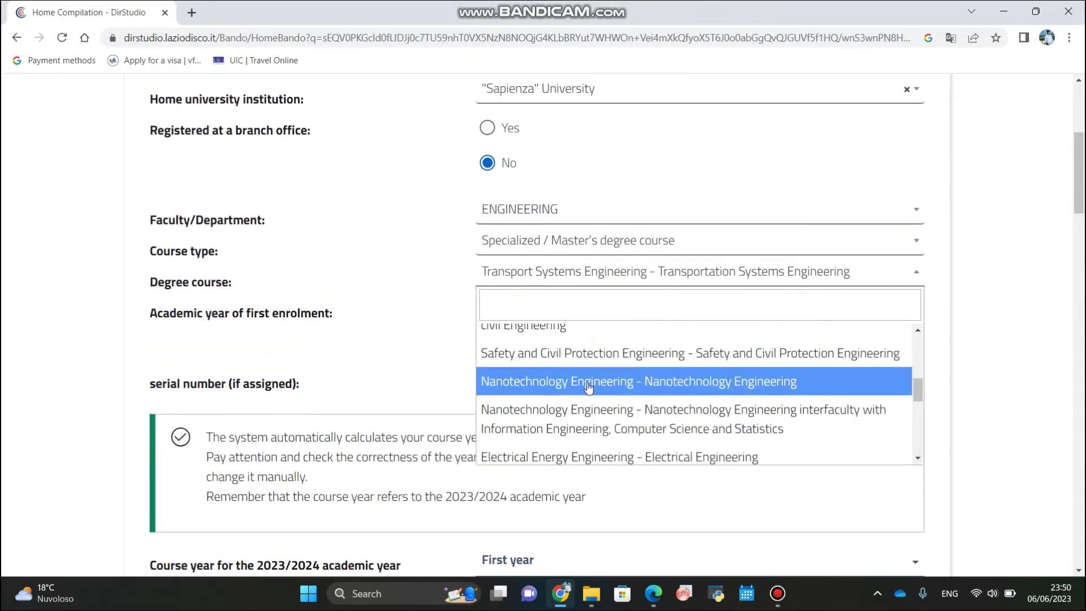
{"action": "left_click", "coordinate": [1013, 301]}
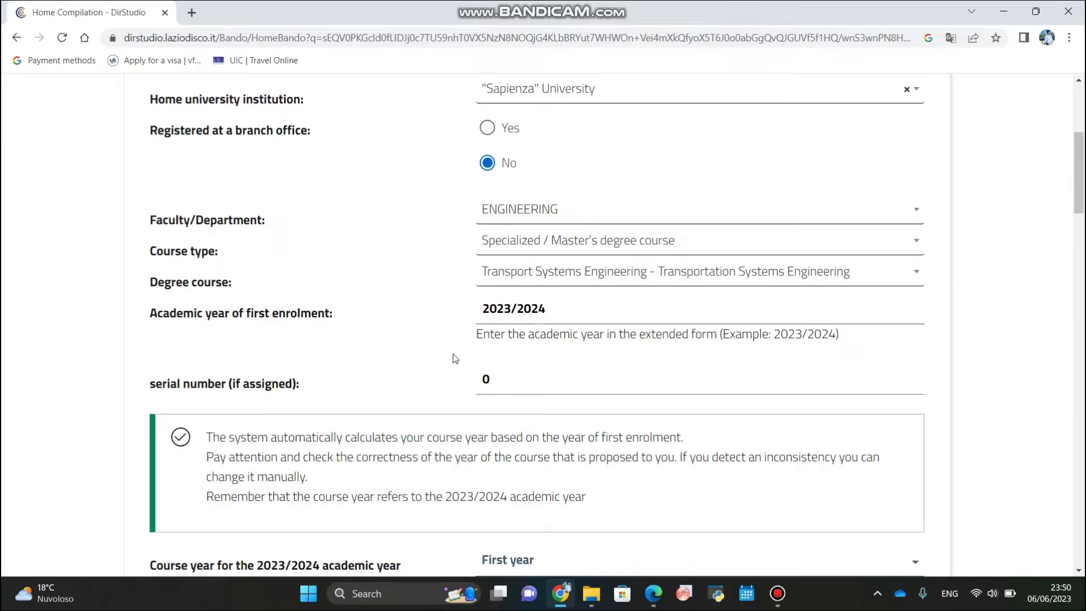
Choose In progress as the course year type for the 2023/2024 academic year.
{"action": "scroll", "coordinate": [405, 378], "scroll_direction": "down", "scroll_amount": 4}
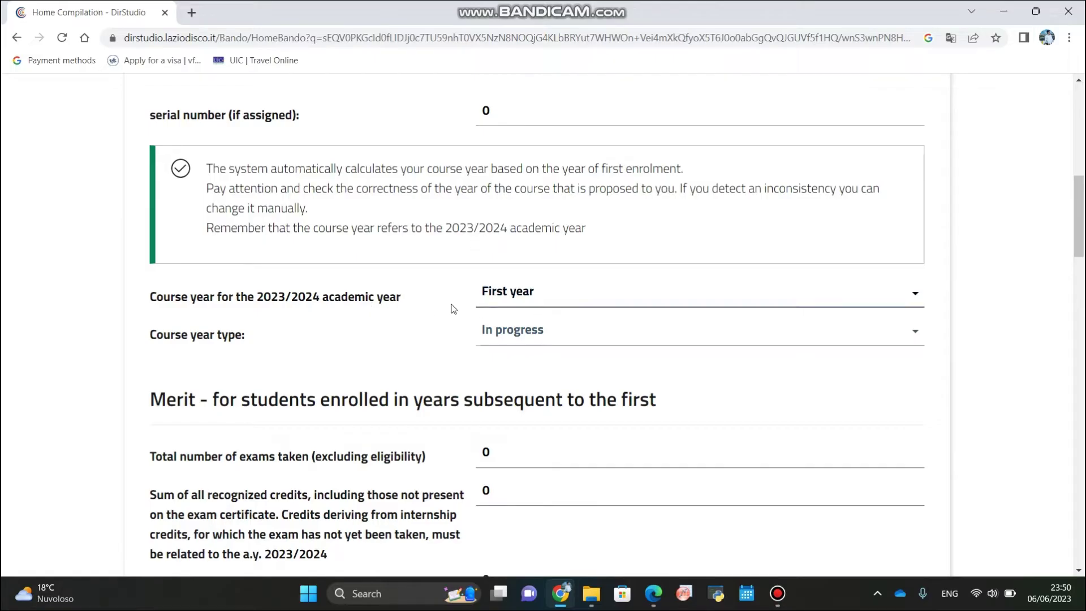
{"action": "left_click", "coordinate": [552, 334]}
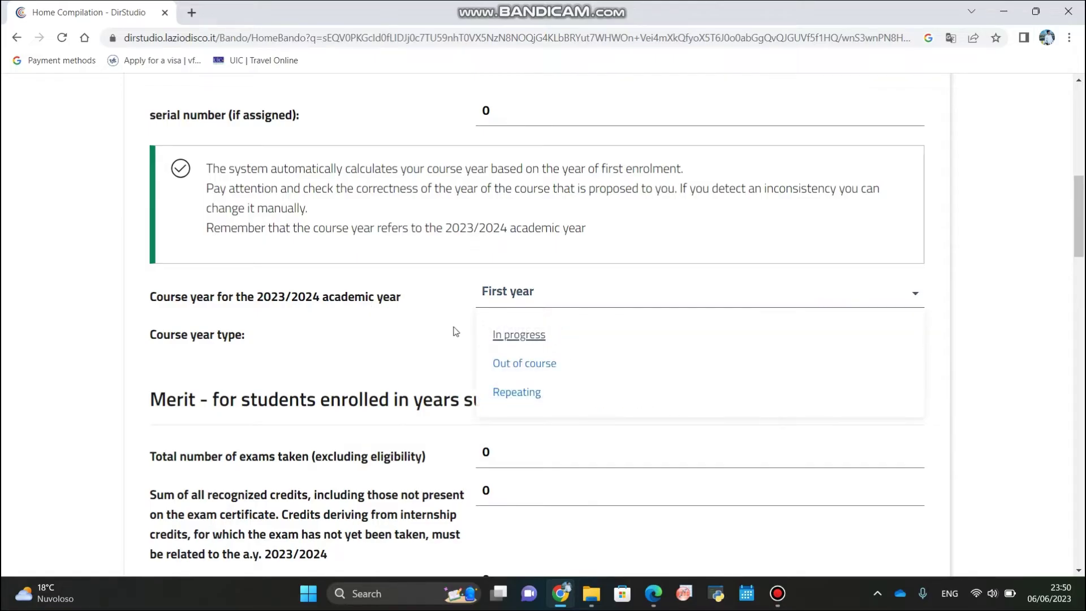
{"action": "left_click", "coordinate": [518, 334]}
{"action": "left_click", "coordinate": [586, 337]}
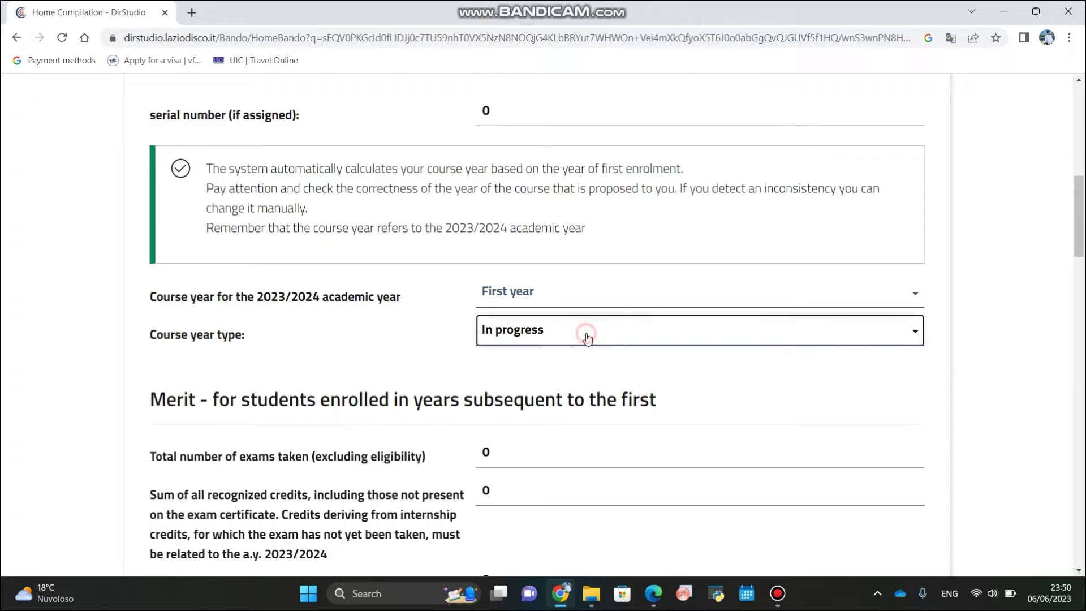
{"action": "left_click", "coordinate": [447, 327]}
Review the merit and bonus entries, and the previous career answers on qualification, graduation, withdrawal and course transfer.
{"action": "scroll", "coordinate": [607, 400], "scroll_direction": "down", "scroll_amount": 1}
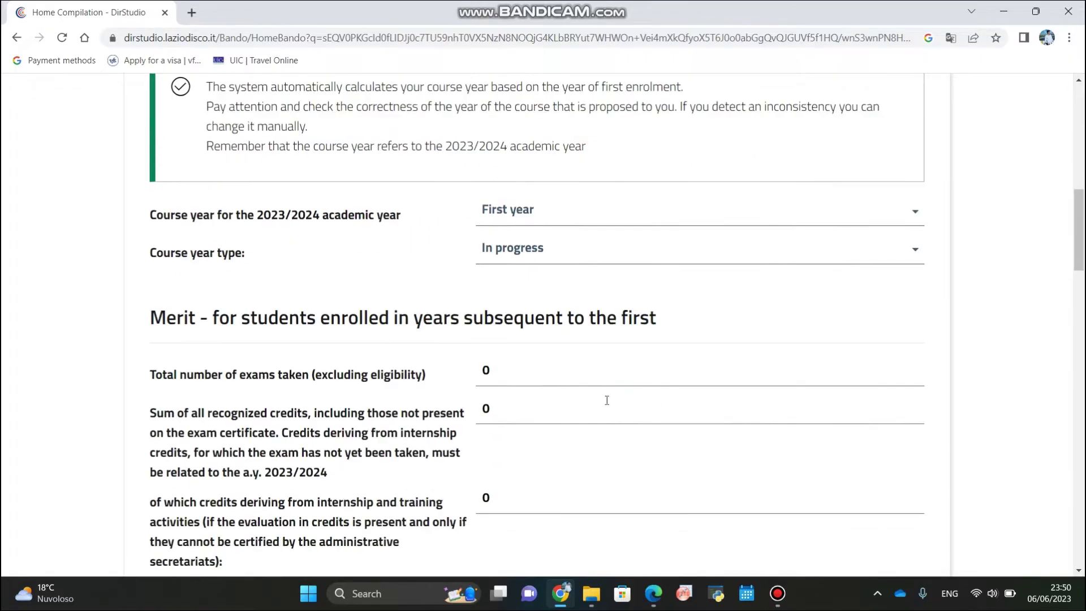
{"action": "scroll", "coordinate": [607, 400], "scroll_direction": "down", "scroll_amount": 3}
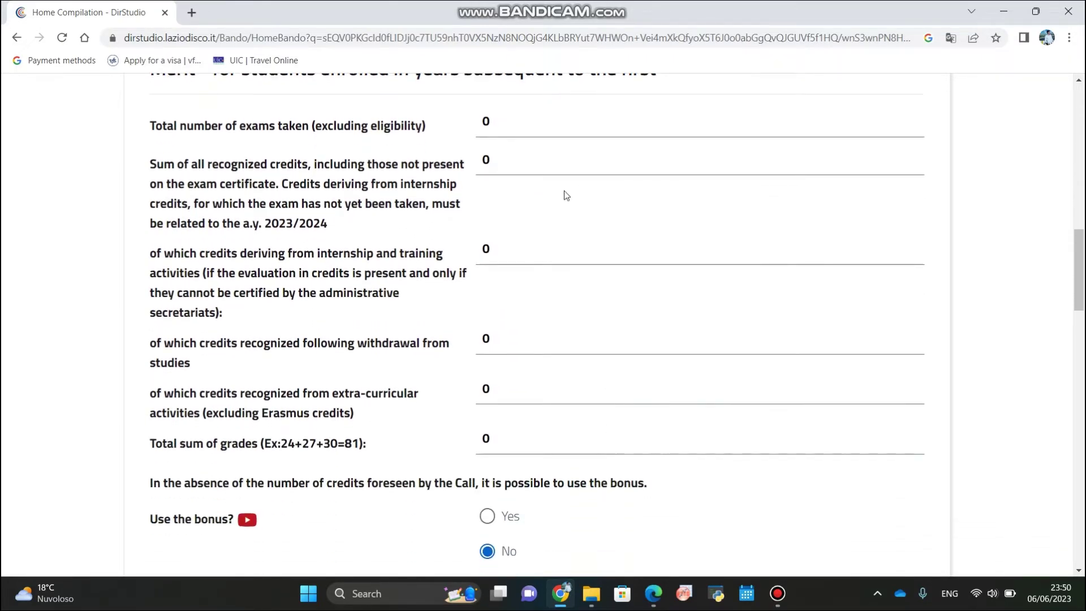
{"action": "scroll", "coordinate": [567, 195], "scroll_direction": "up", "scroll_amount": 2}
{"action": "scroll", "coordinate": [390, 385], "scroll_direction": "down", "scroll_amount": 5}
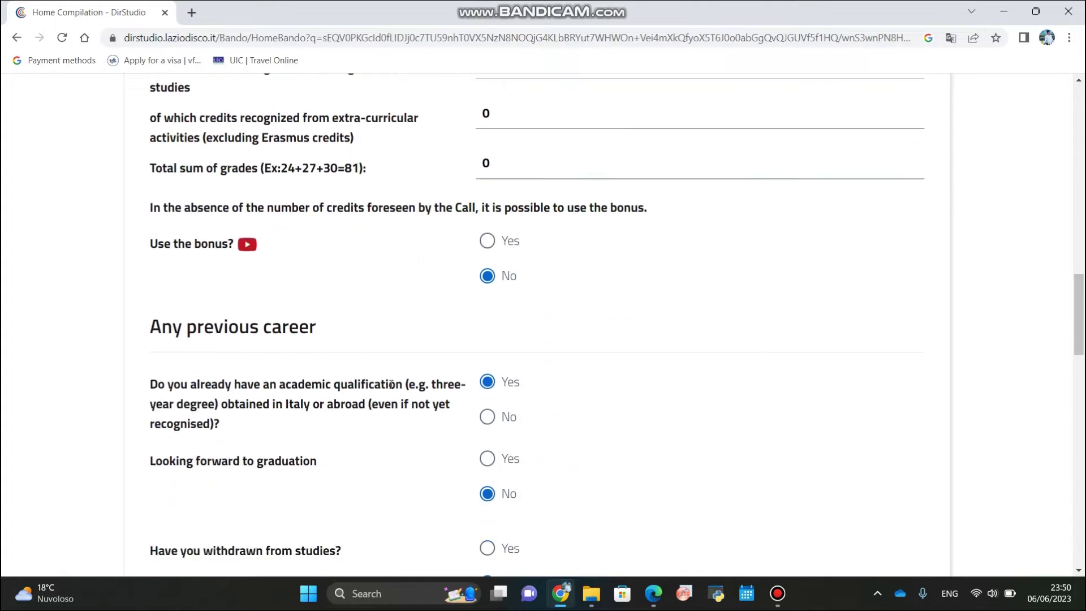
{"action": "scroll", "coordinate": [390, 384], "scroll_direction": "down", "scroll_amount": 1}
{"action": "scroll", "coordinate": [303, 355], "scroll_direction": "down", "scroll_amount": 1}
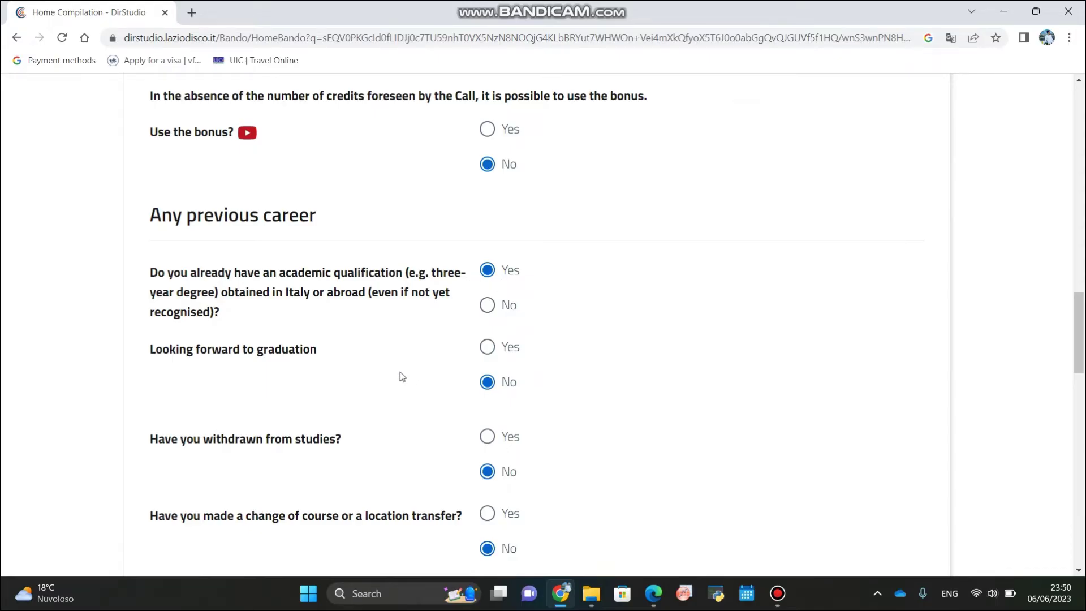
{"action": "scroll", "coordinate": [312, 342], "scroll_direction": "down", "scroll_amount": 1}
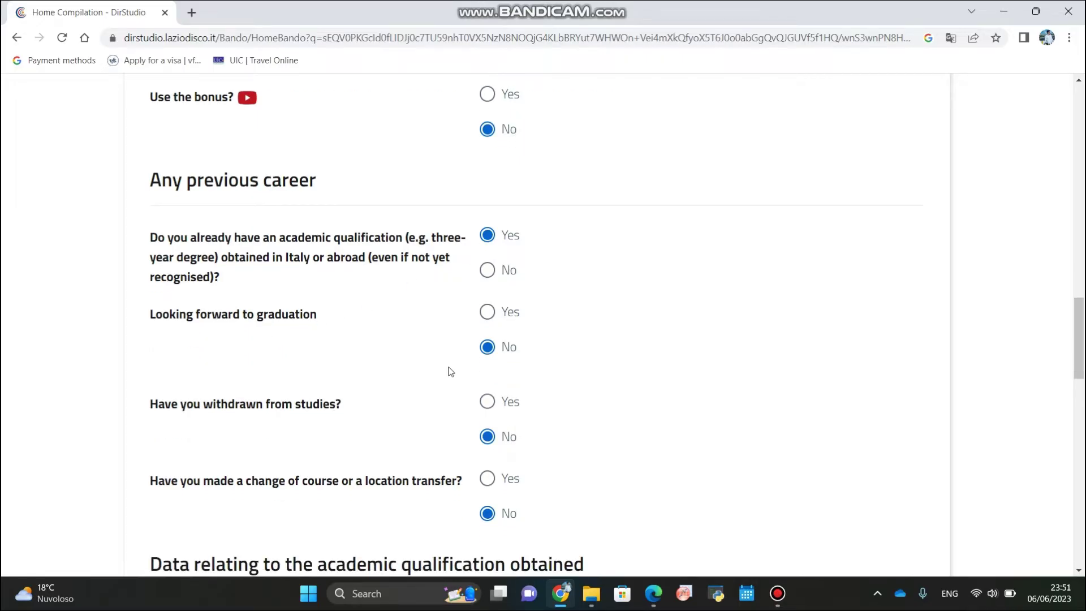
{"action": "scroll", "coordinate": [518, 368], "scroll_direction": "down", "scroll_amount": 1}
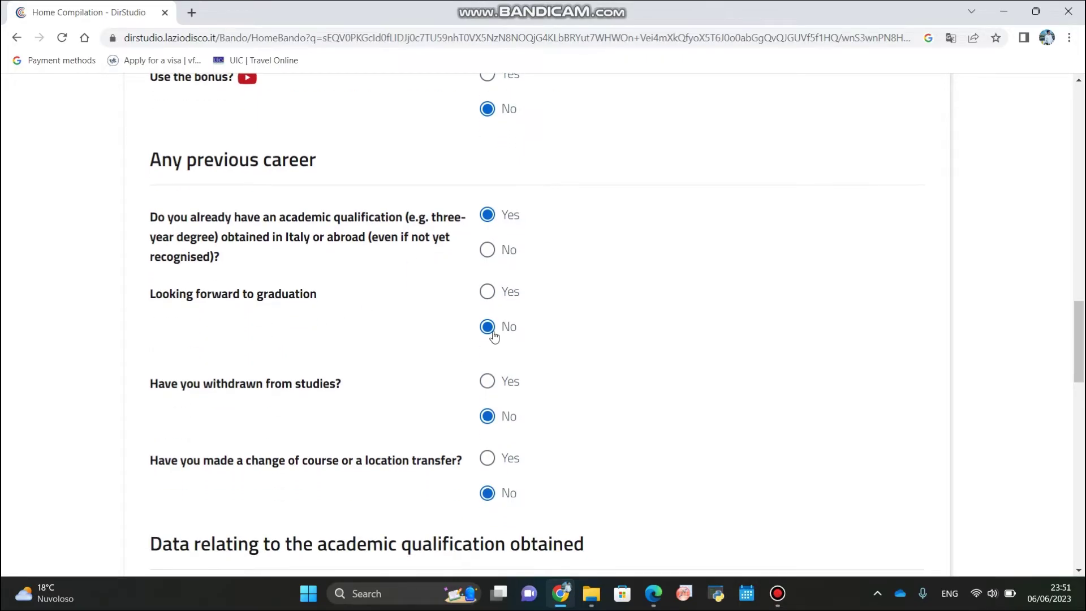
{"action": "scroll", "coordinate": [250, 434], "scroll_direction": "down", "scroll_amount": 1}
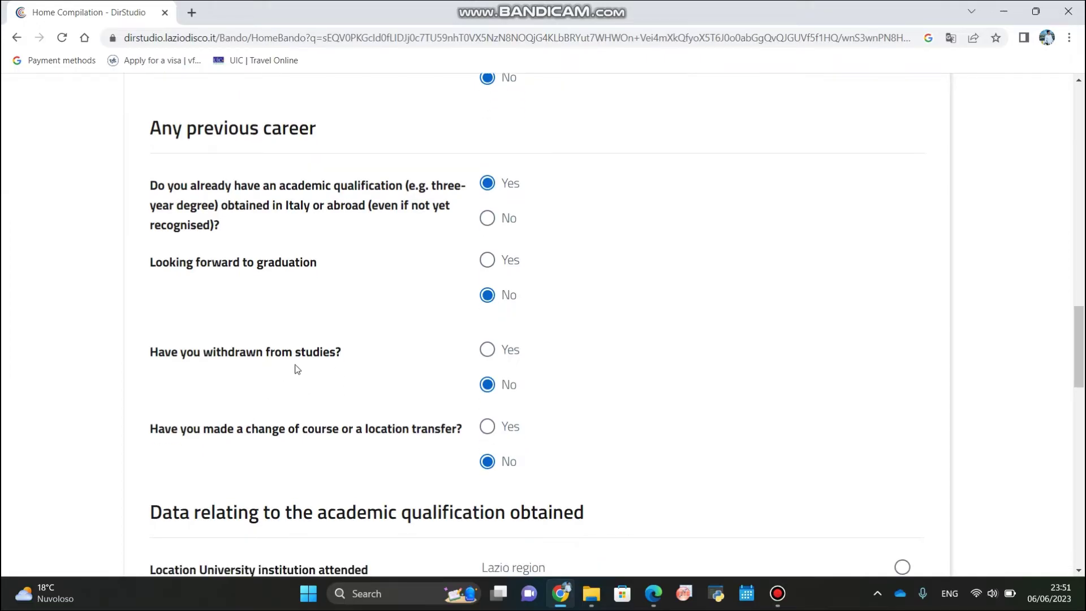
{"action": "scroll", "coordinate": [244, 456], "scroll_direction": "down", "scroll_amount": 1}
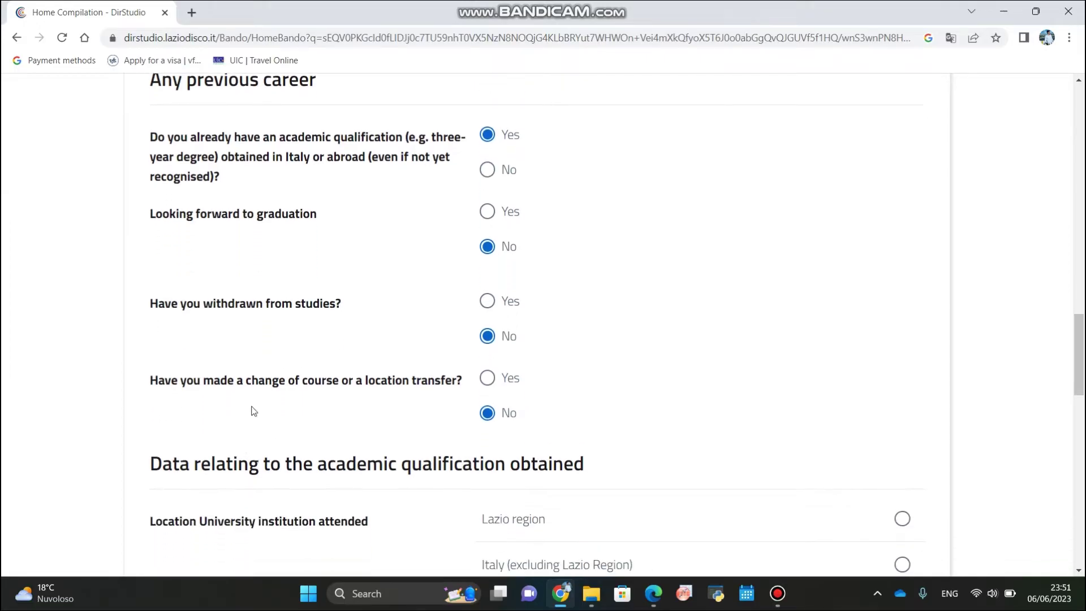
{"action": "scroll", "coordinate": [440, 435], "scroll_direction": "down", "scroll_amount": 1}
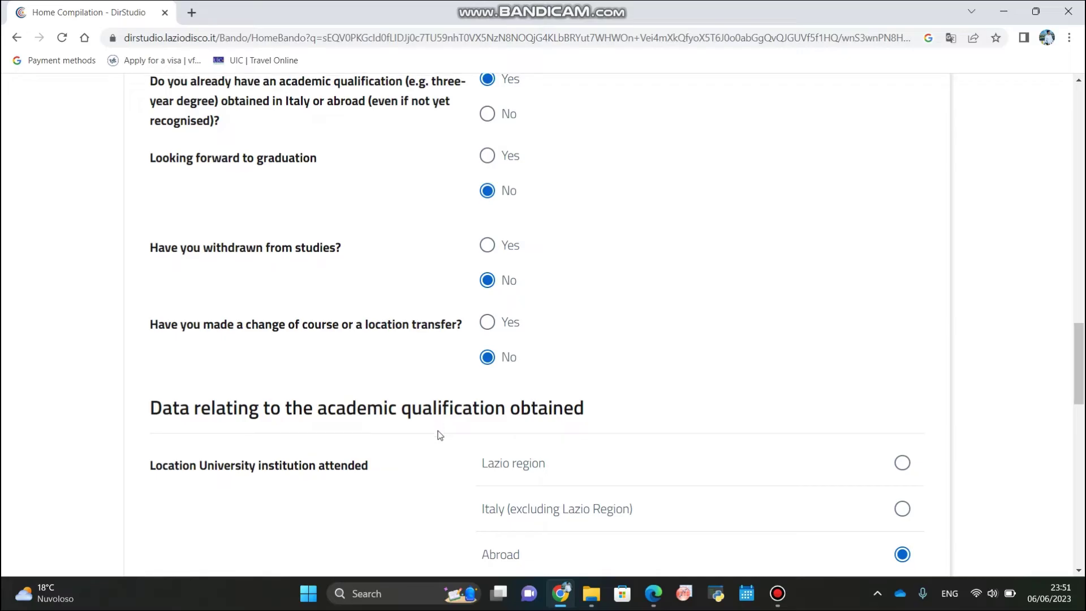
Check the location and name of the previous university, and choose Qualification obtained abroad as its type of course.
{"action": "scroll", "coordinate": [451, 403], "scroll_direction": "down", "scroll_amount": 1}
{"action": "scroll", "coordinate": [327, 458], "scroll_direction": "down", "scroll_amount": 1}
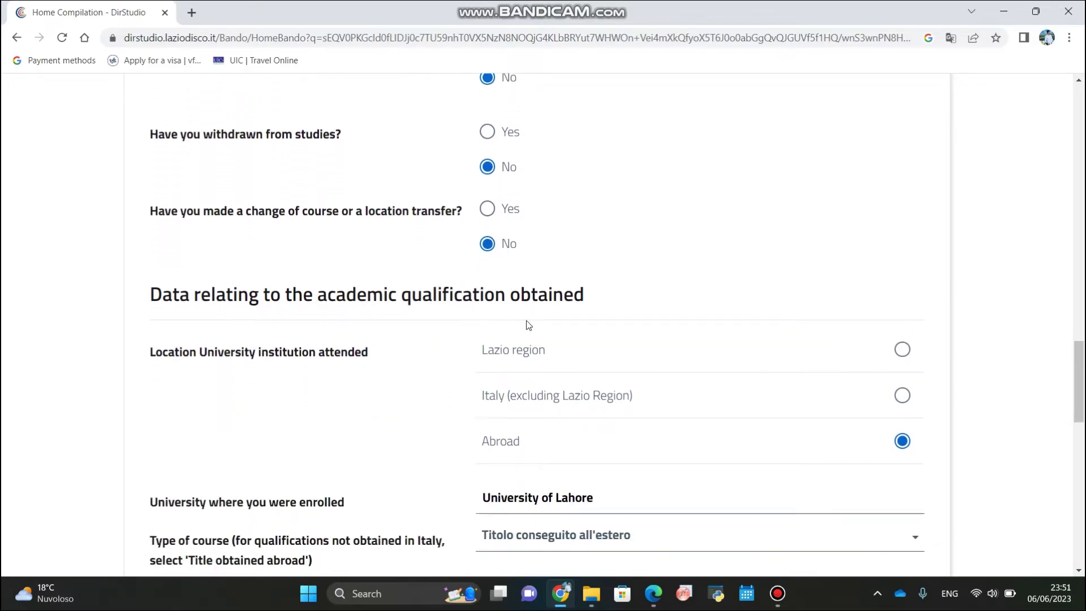
{"action": "scroll", "coordinate": [290, 396], "scroll_direction": "down", "scroll_amount": 1}
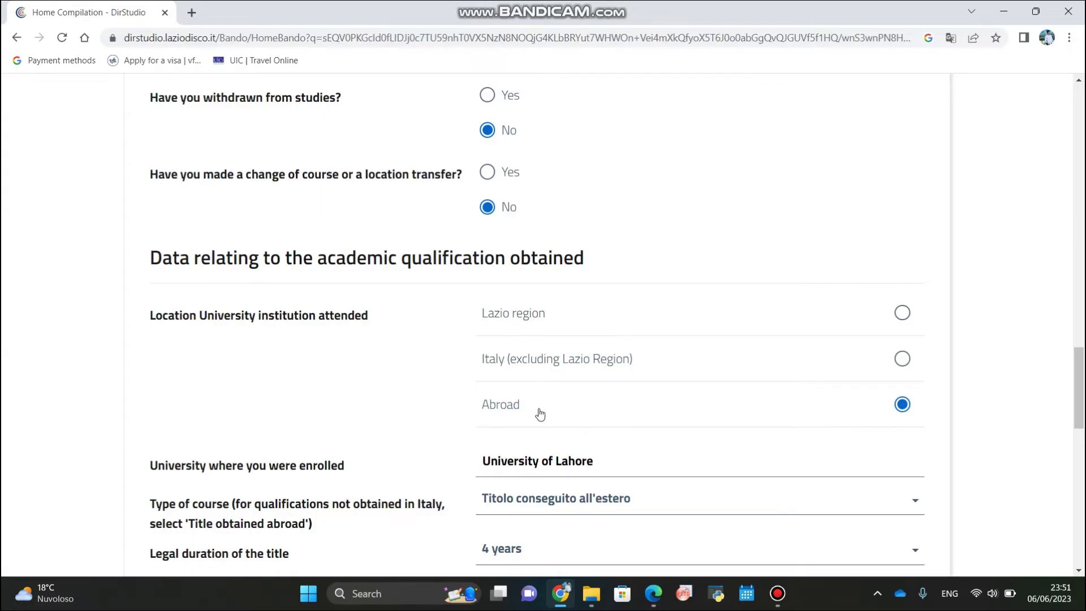
{"action": "scroll", "coordinate": [570, 419], "scroll_direction": "down", "scroll_amount": 3}
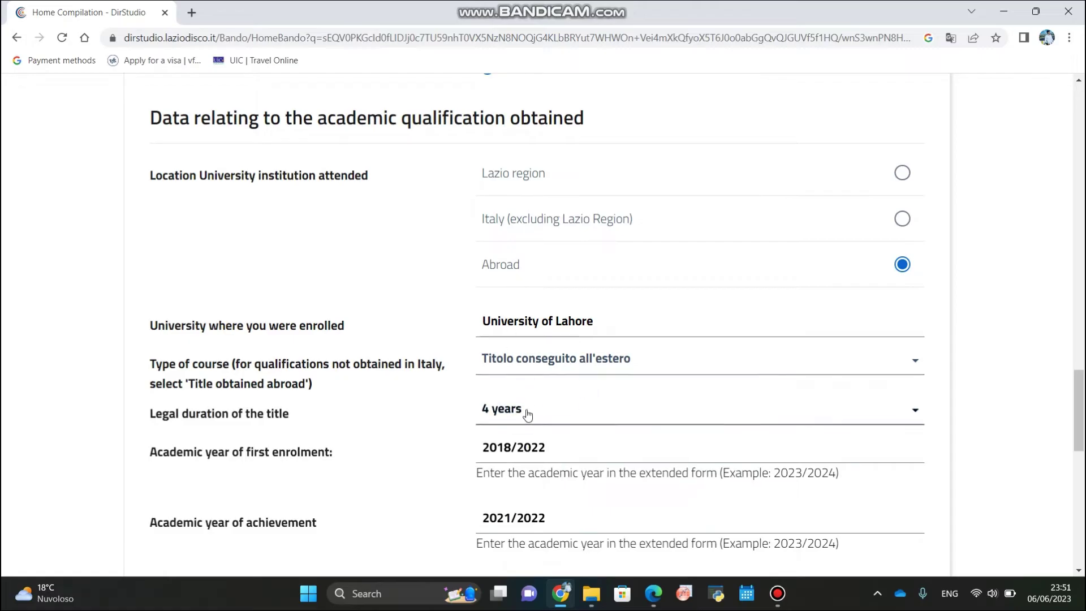
{"action": "scroll", "coordinate": [533, 433], "scroll_direction": "down", "scroll_amount": 1}
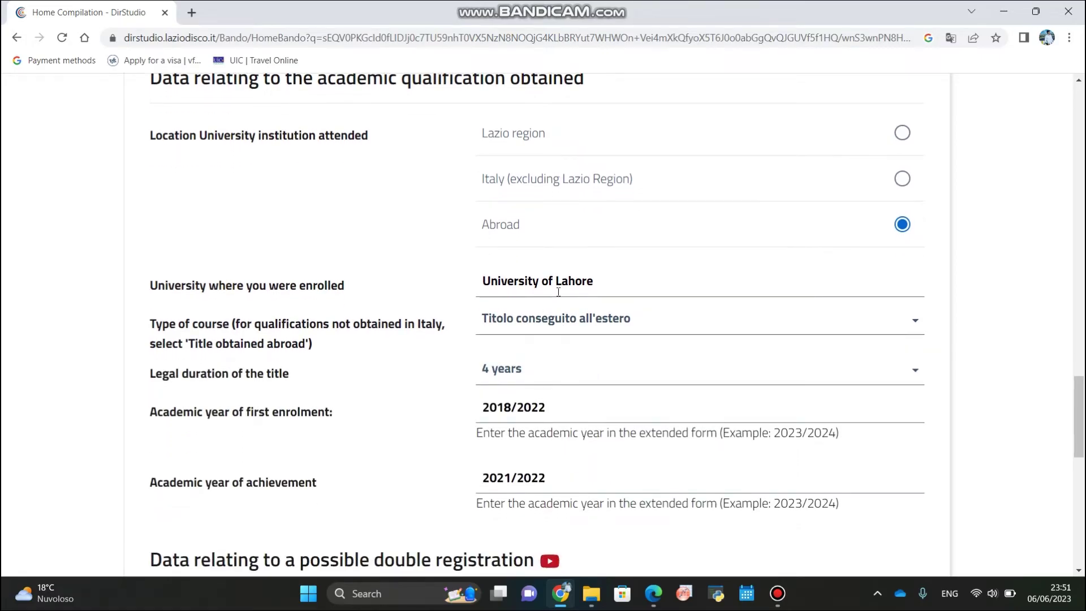
{"action": "scroll", "coordinate": [553, 331], "scroll_direction": "down", "scroll_amount": 2}
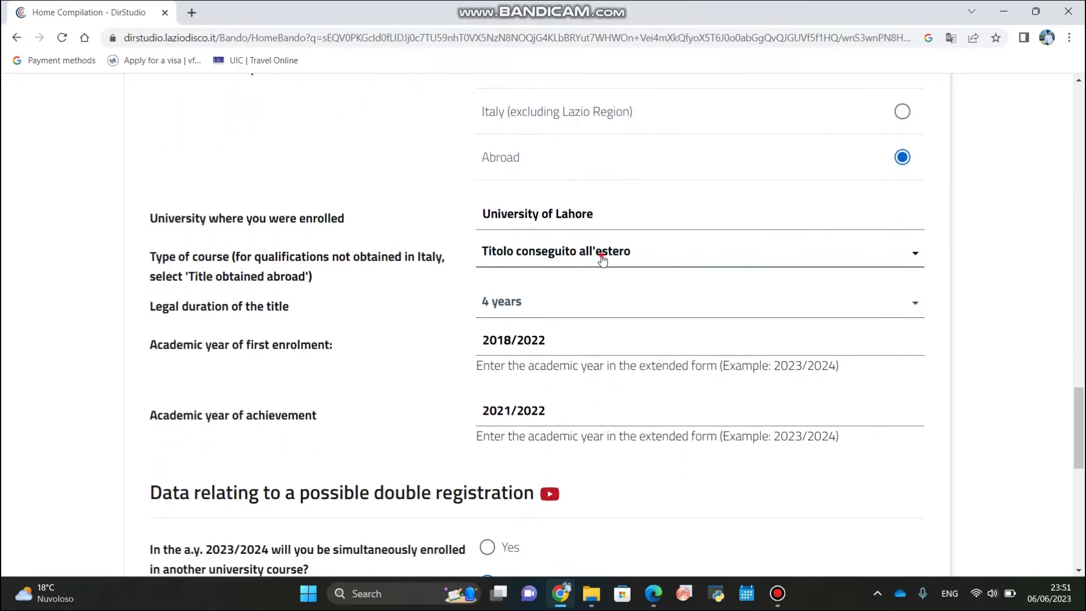
{"action": "left_click", "coordinate": [599, 254]}
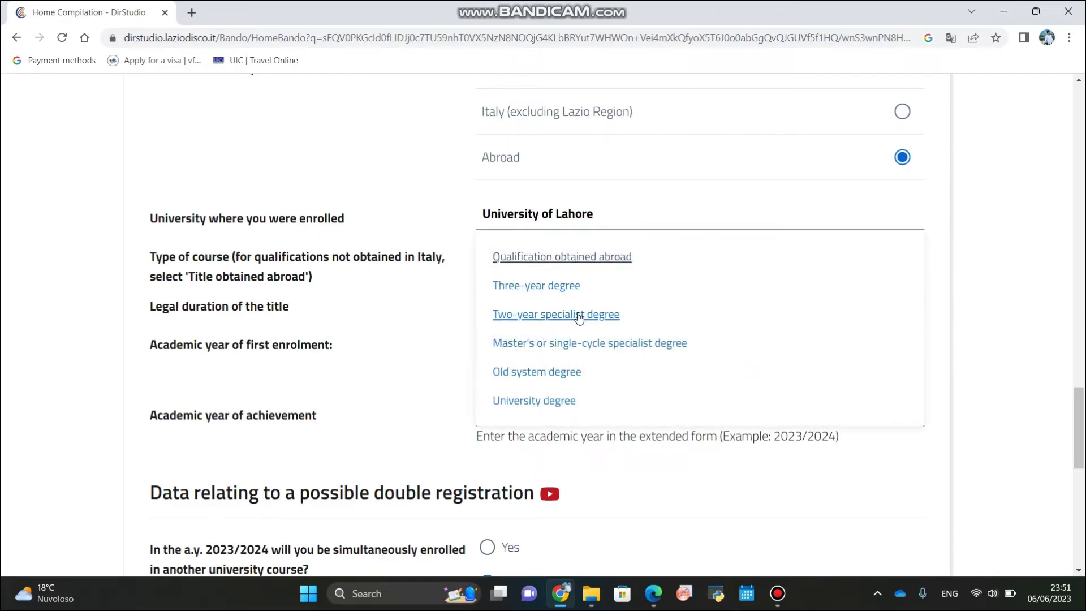
{"action": "left_click", "coordinate": [576, 259]}
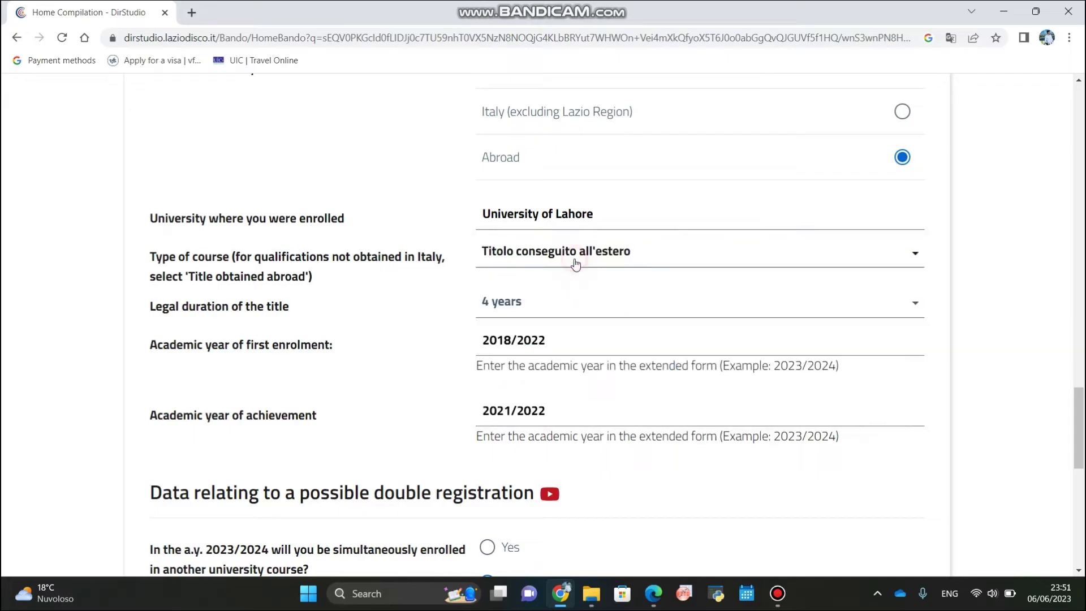
Set the academic year of first enrolment for the previous qualification to 2018/2019.
{"action": "scroll", "coordinate": [325, 250], "scroll_direction": "down", "scroll_amount": 1}
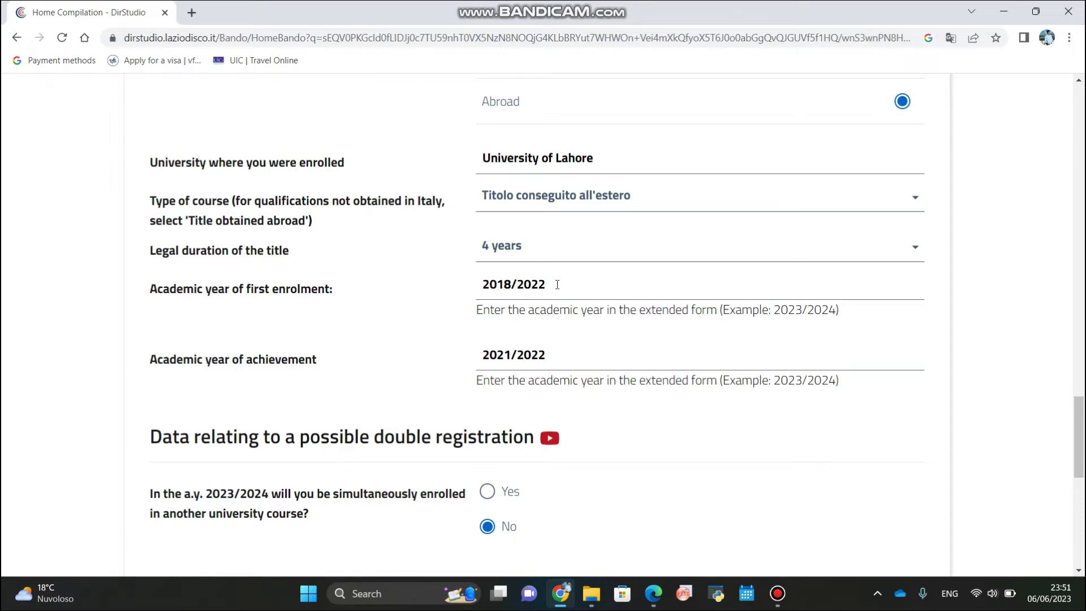
{"action": "scroll", "coordinate": [549, 350], "scroll_direction": "down", "scroll_amount": 1}
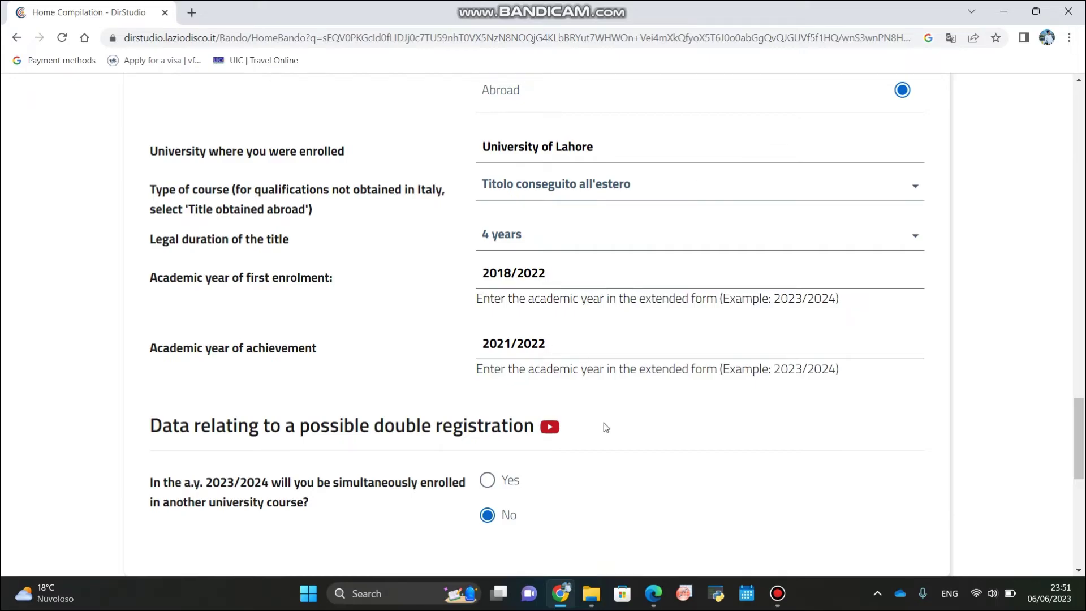
{"action": "key", "text": "BackSpace"}
{"action": "key", "text": "BackSpace"}
{"action": "key", "text": "BackSpace"}
{"action": "key", "text": "BackSpace"}
{"action": "key", "text": "BackSpace"}
{"action": "key", "text": "BackSpace"}
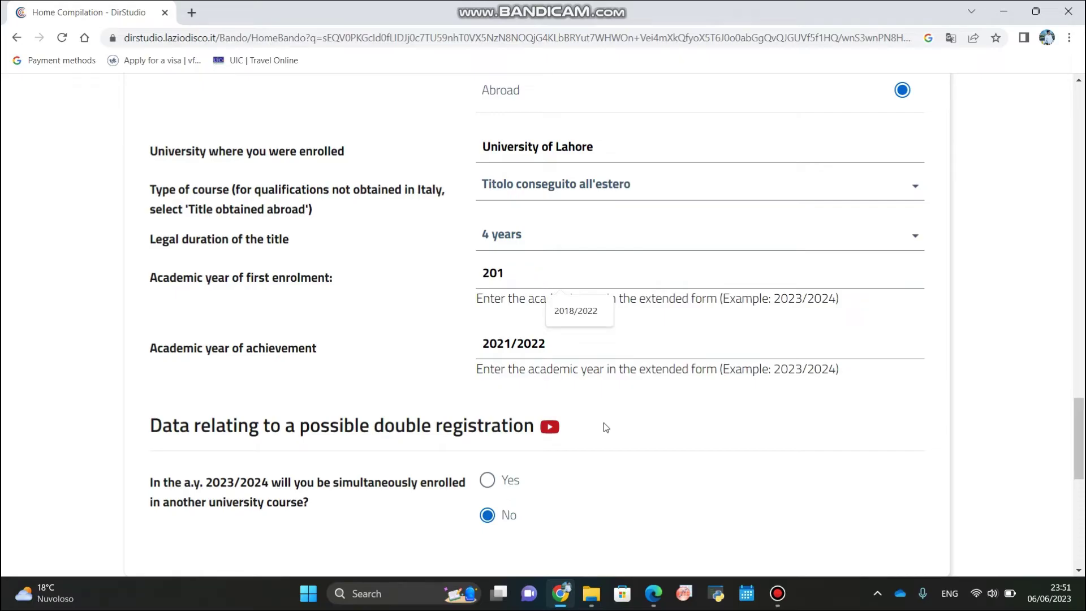
{"action": "type", "text": "8/2019"}
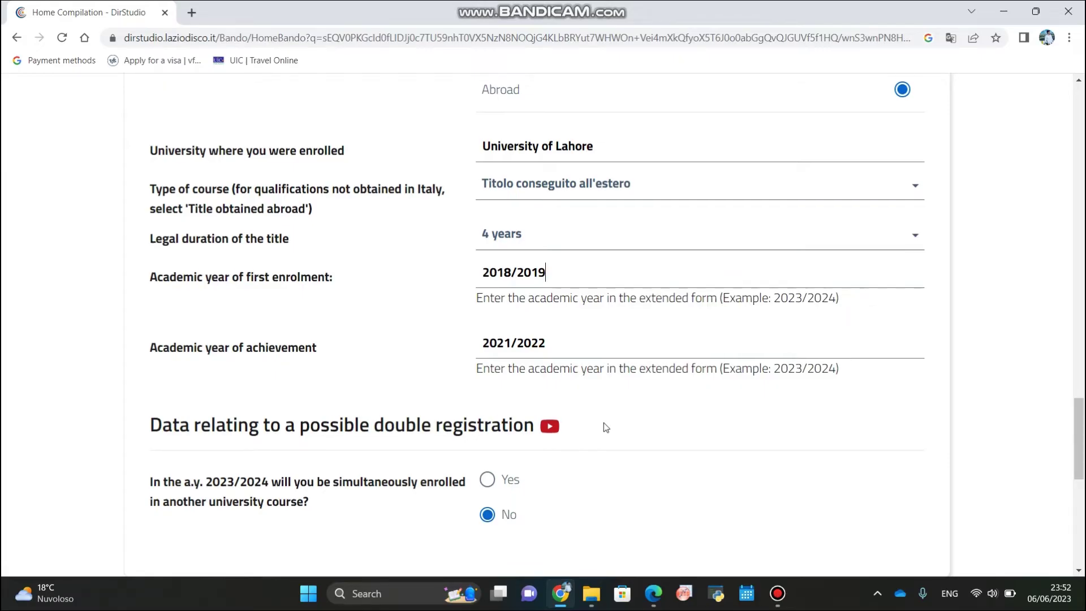
Check the academic year format and the double registration answer, then save the Registration section and continue.
{"action": "scroll", "coordinate": [604, 423], "scroll_direction": "down", "scroll_amount": 1}
{"action": "scroll", "coordinate": [603, 427], "scroll_direction": "down", "scroll_amount": 1}
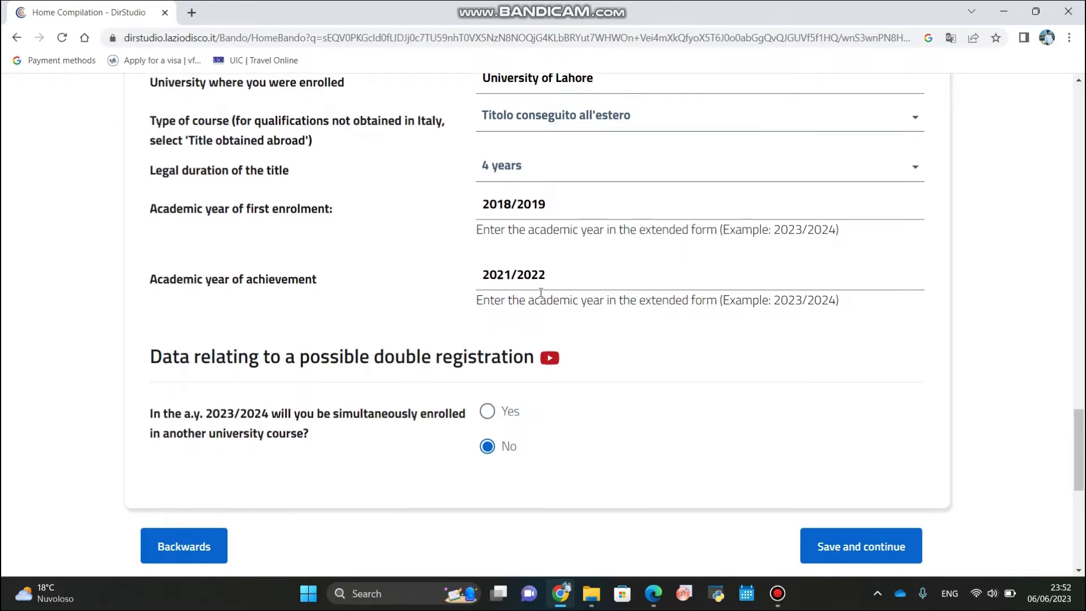
{"action": "scroll", "coordinate": [594, 303], "scroll_direction": "down", "scroll_amount": 1}
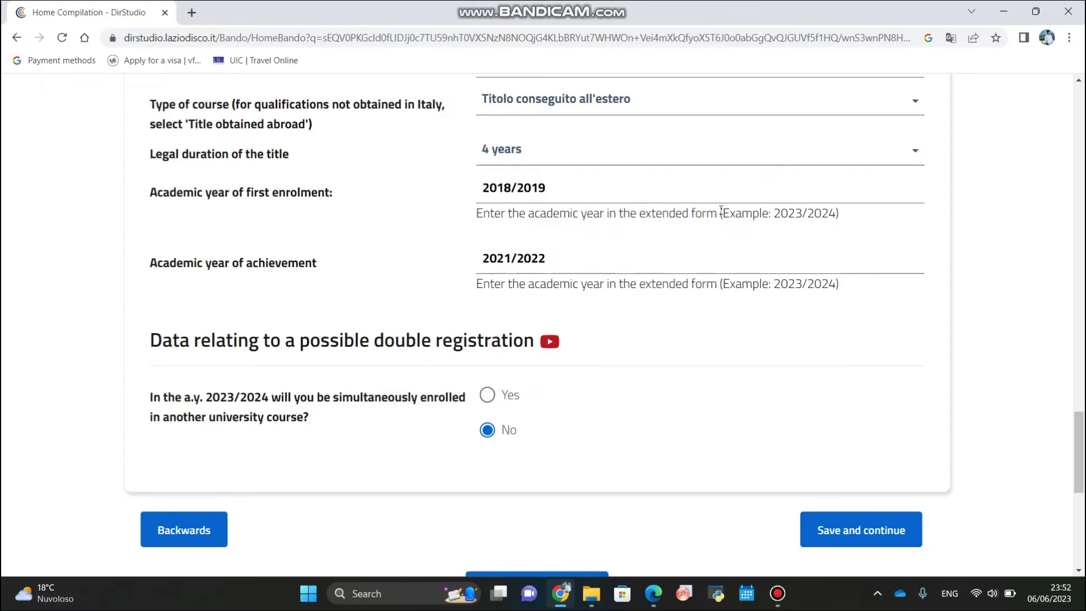
{"action": "left_click_drag", "start_coordinate": [721, 214], "coordinate": [836, 216]}
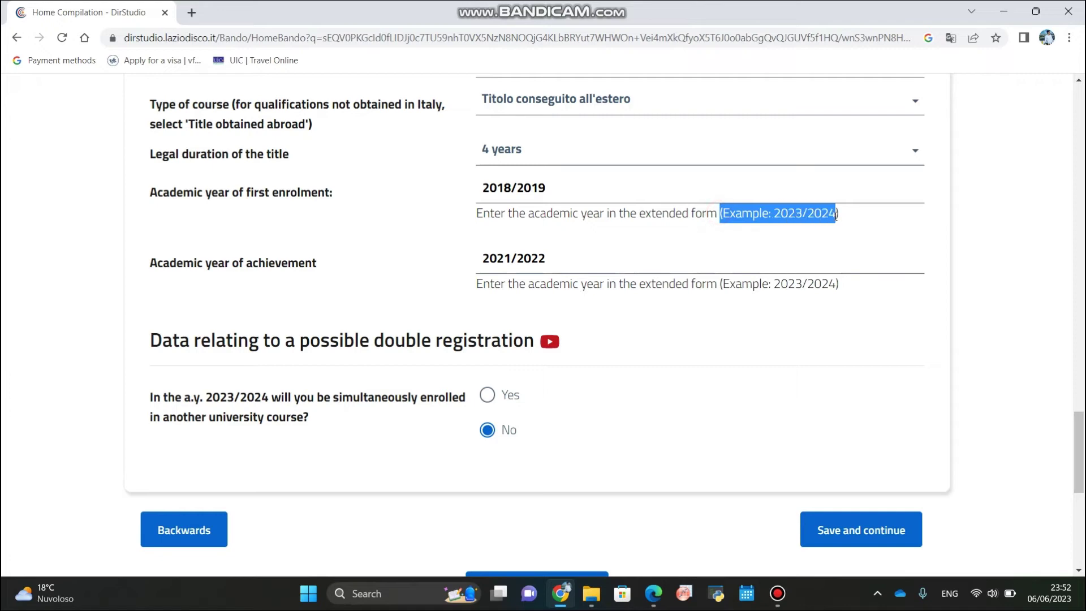
{"action": "left_click", "coordinate": [849, 223]}
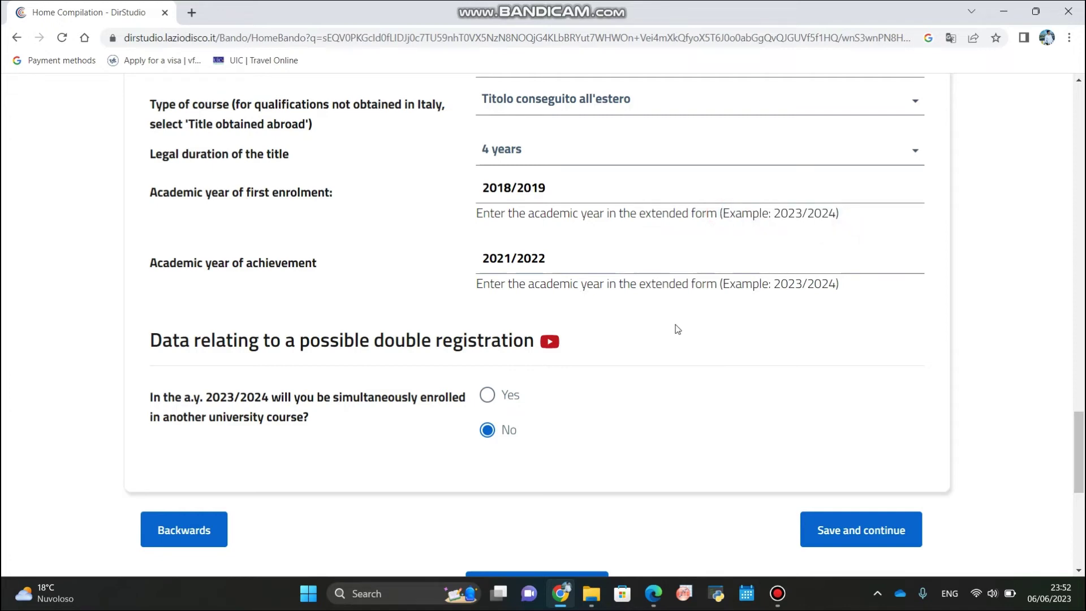
{"action": "scroll", "coordinate": [676, 329], "scroll_direction": "down", "scroll_amount": 1}
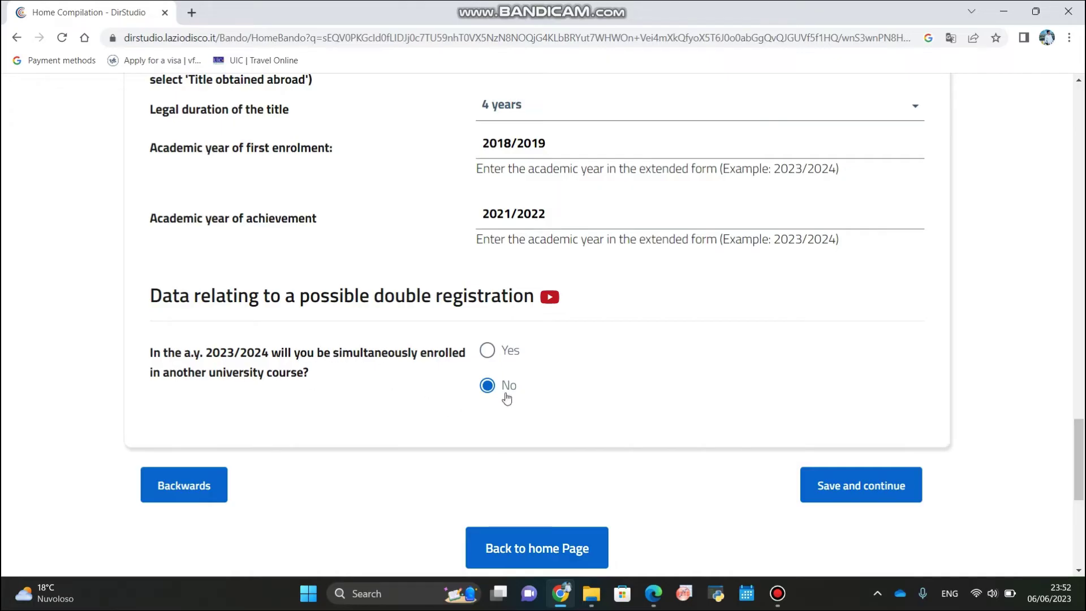
{"action": "left_click", "coordinate": [837, 496]}
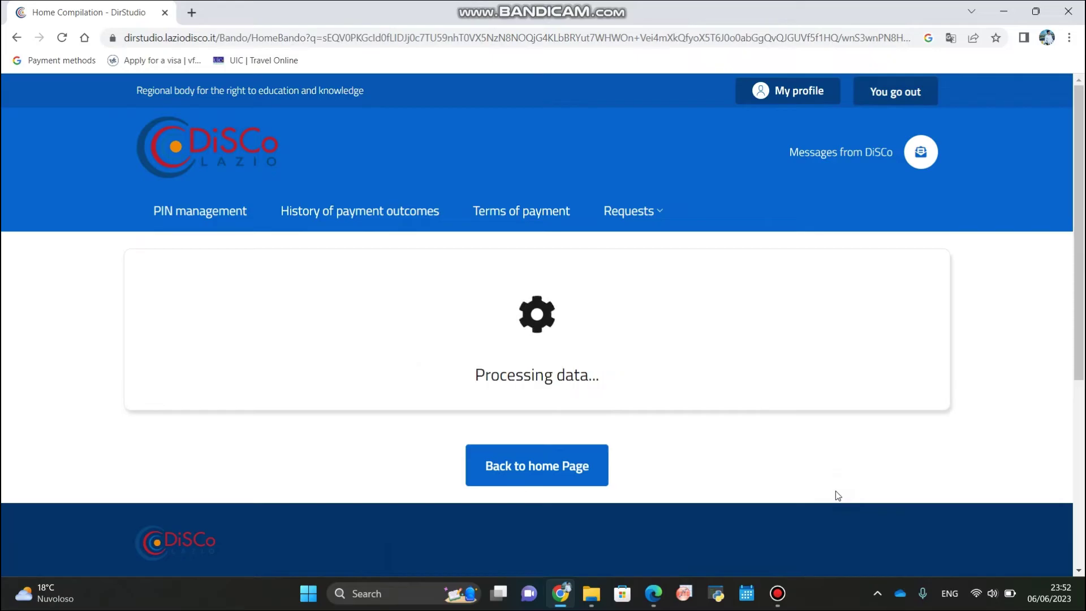
Check the total number of family members, the parent-in-household answer and the civil status of the parents.
{"action": "scroll", "coordinate": [838, 497], "scroll_direction": "down", "scroll_amount": 3}
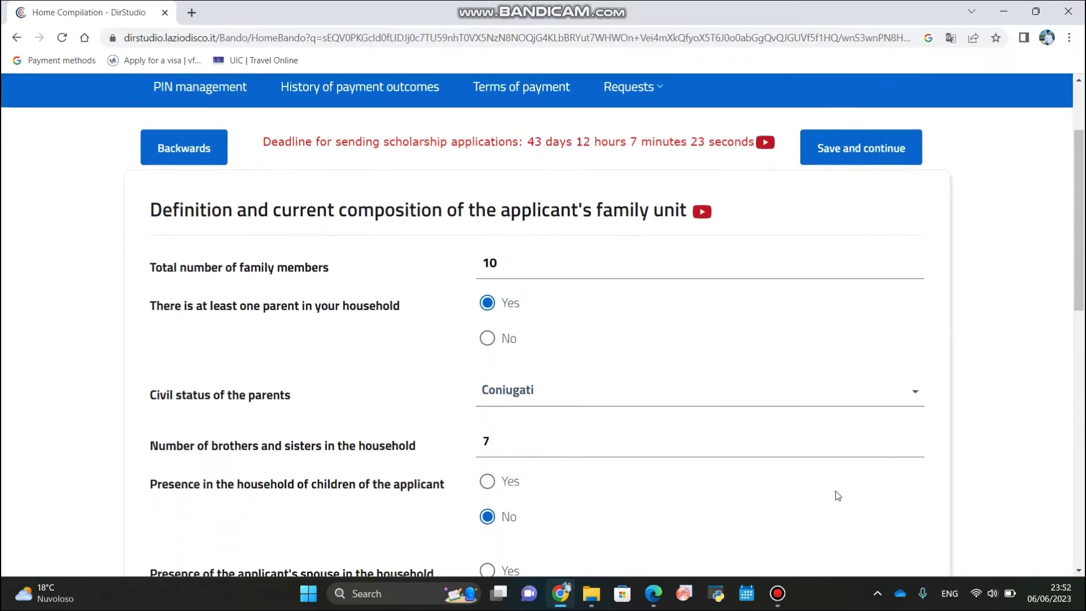
{"action": "scroll", "coordinate": [836, 495], "scroll_direction": "down", "scroll_amount": 1}
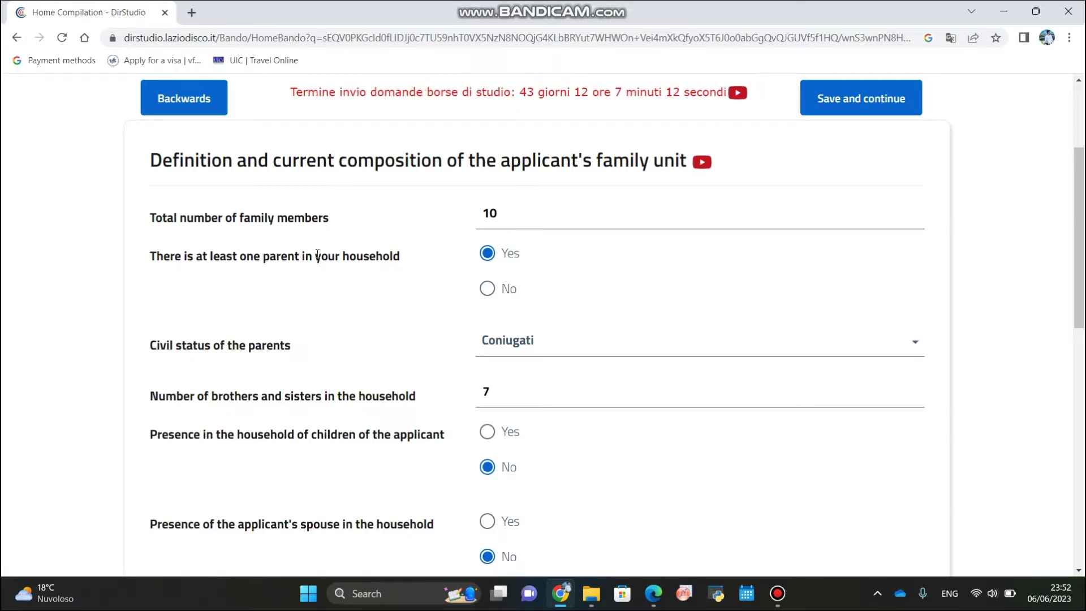
{"action": "scroll", "coordinate": [568, 326], "scroll_direction": "down", "scroll_amount": 1}
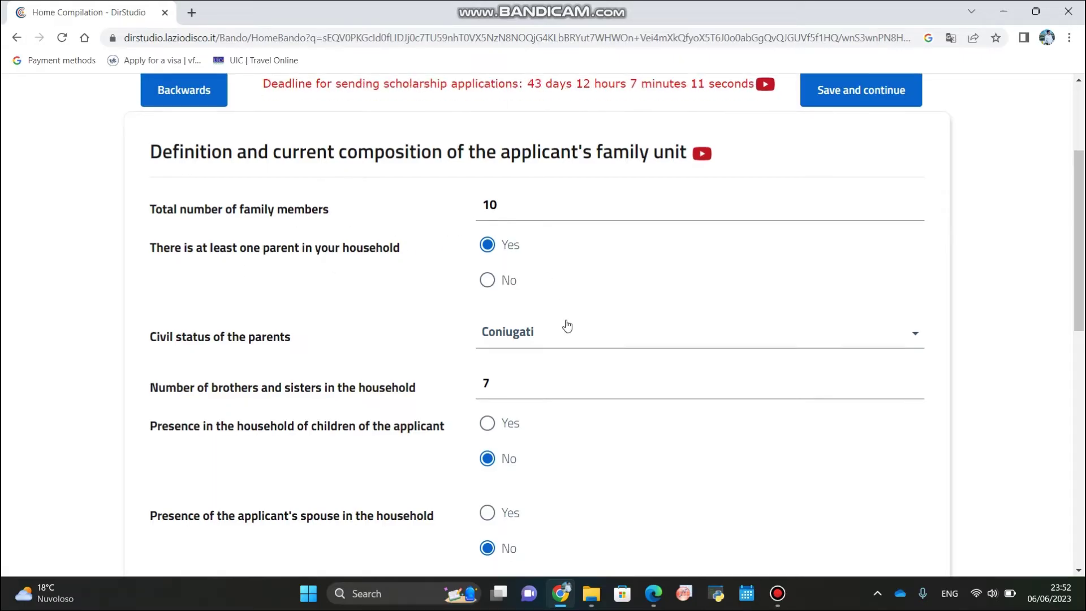
{"action": "scroll", "coordinate": [568, 327], "scroll_direction": "down", "scroll_amount": 1}
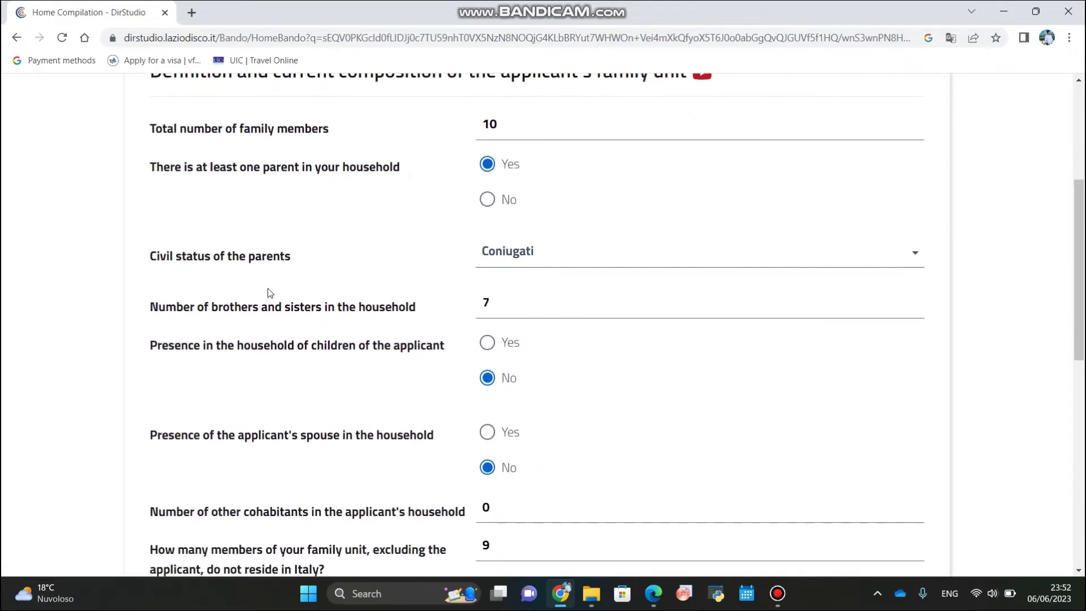
{"action": "left_click", "coordinate": [523, 253]}
{"action": "left_click", "coordinate": [509, 257]}
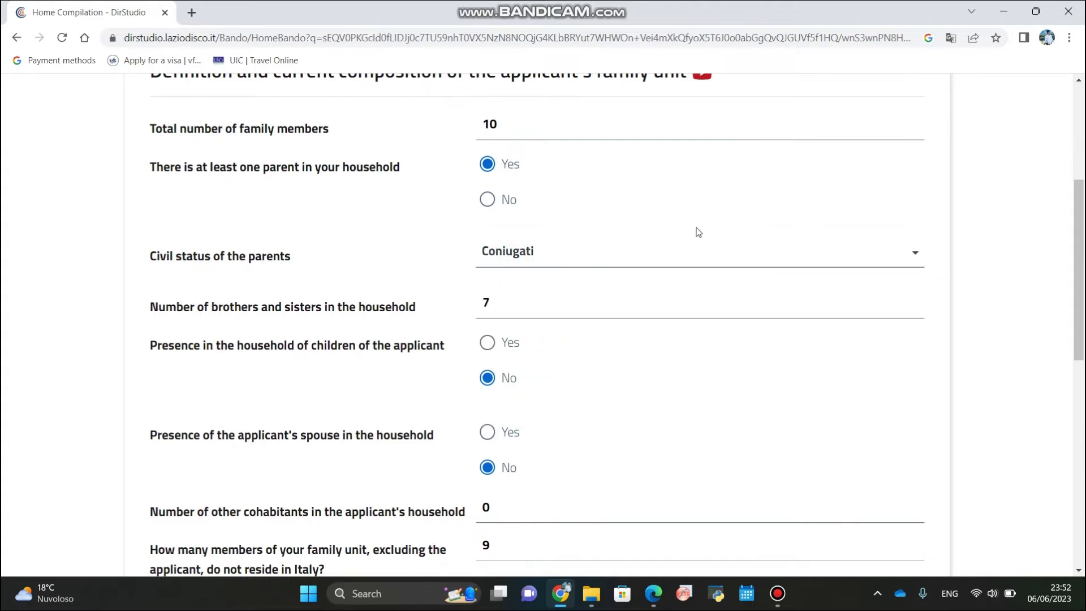
Answer No for children of the applicant, check the remaining household entries, then save the family unit section and continue.
{"action": "scroll", "coordinate": [716, 235], "scroll_direction": "down", "scroll_amount": 1}
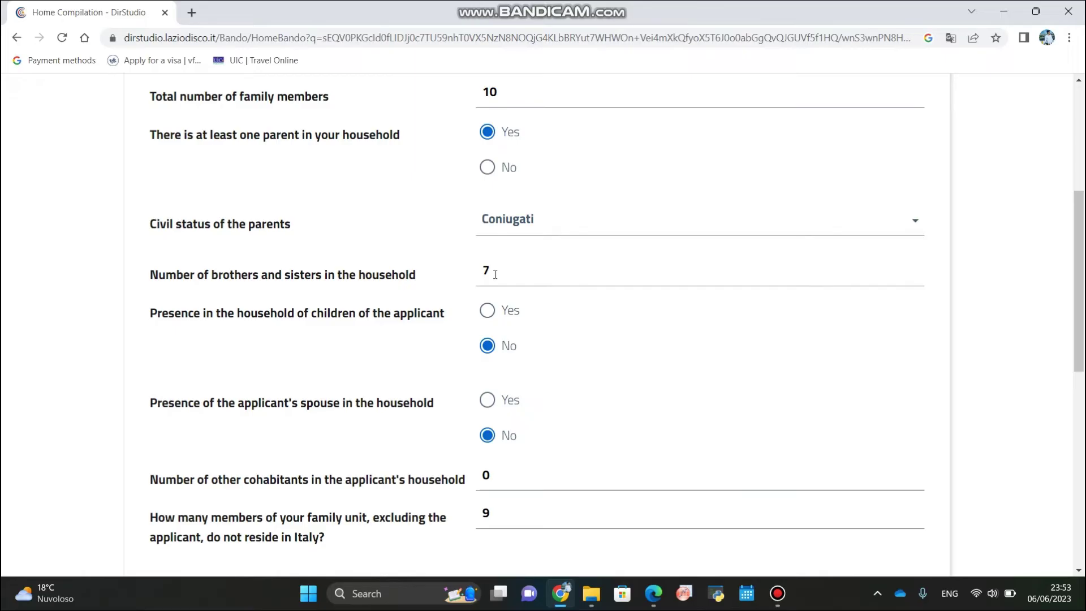
{"action": "scroll", "coordinate": [430, 317], "scroll_direction": "down", "scroll_amount": 1}
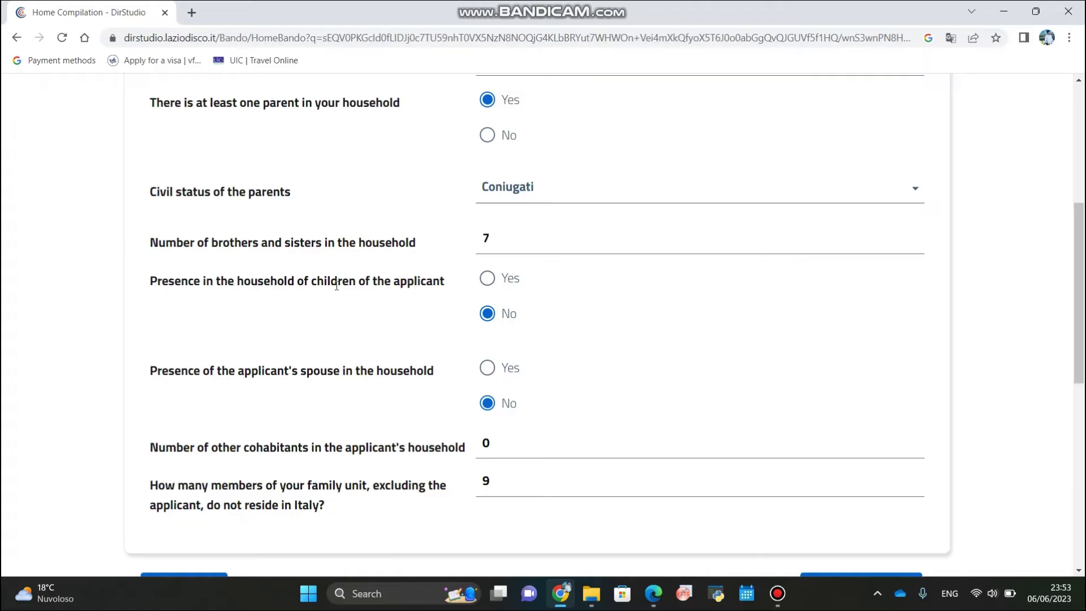
{"action": "left_click", "coordinate": [506, 327]}
{"action": "scroll", "coordinate": [356, 396], "scroll_direction": "down", "scroll_amount": 3}
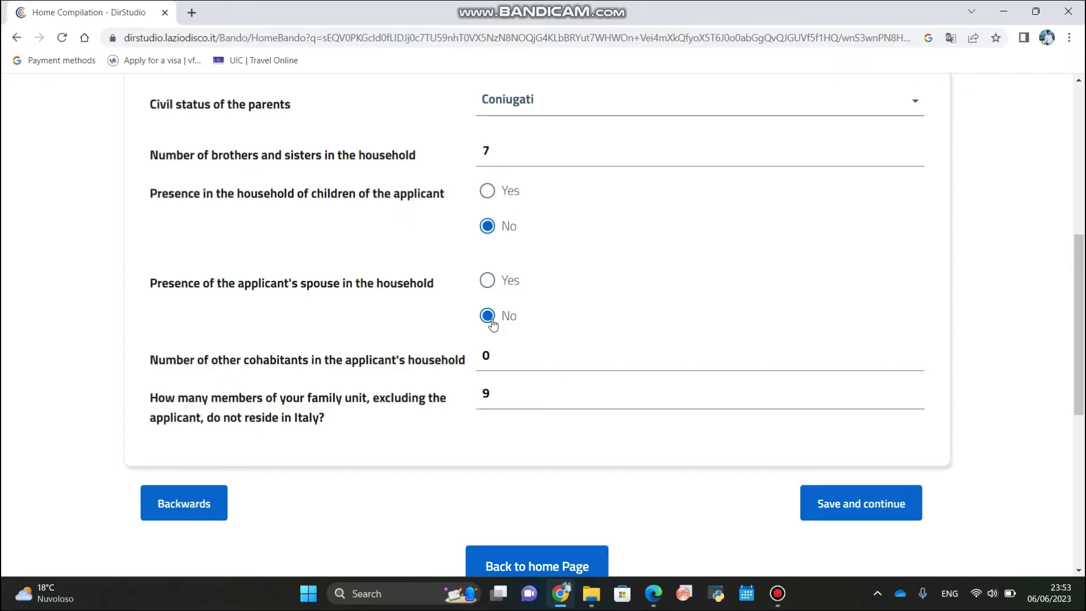
{"action": "scroll", "coordinate": [487, 380], "scroll_direction": "down", "scroll_amount": 2}
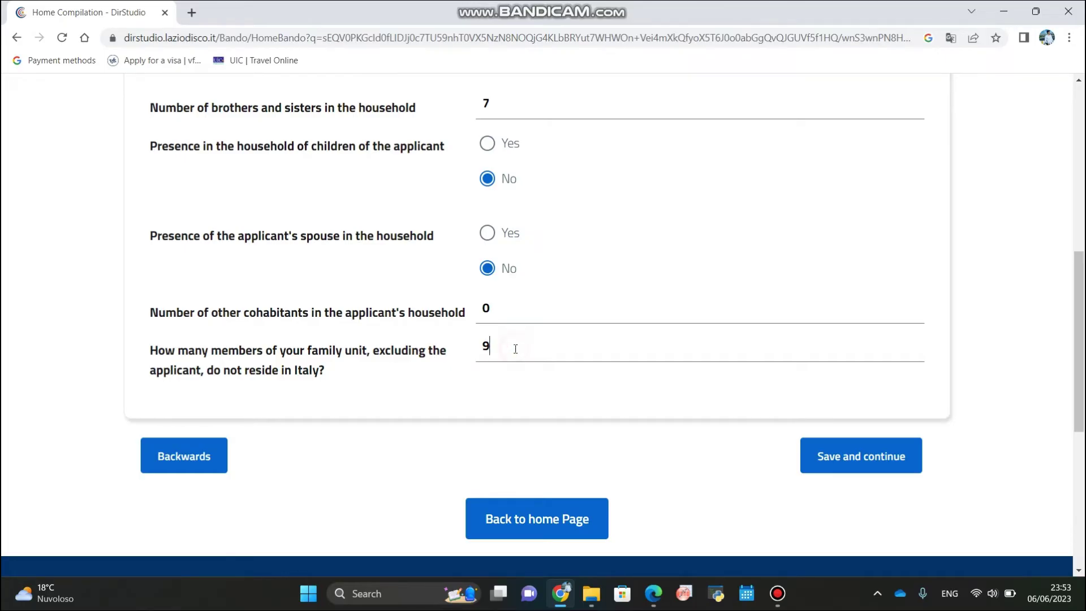
{"action": "left_click", "coordinate": [847, 456]}
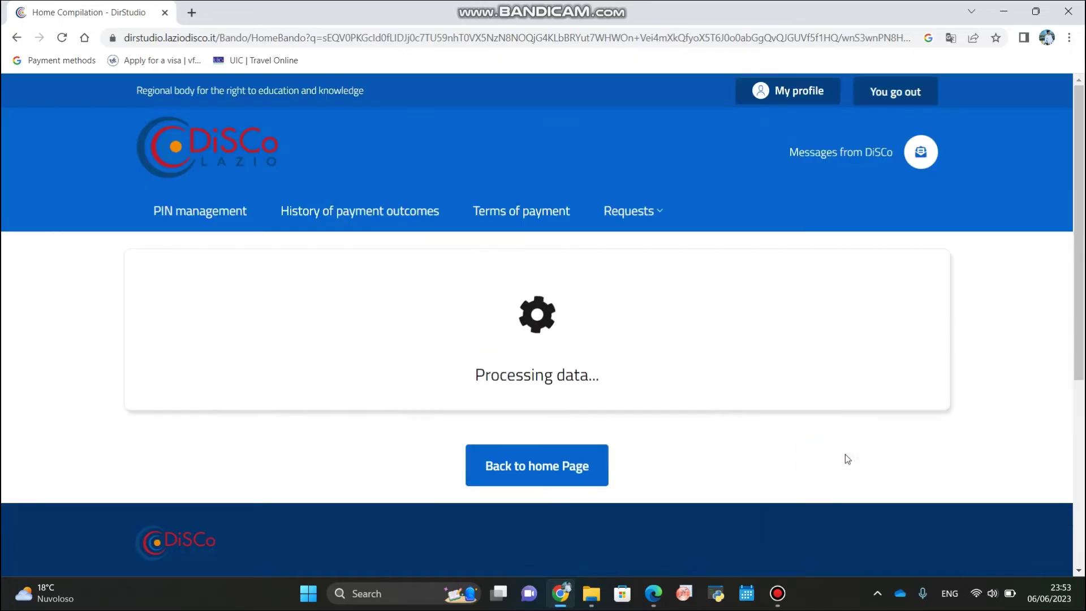
Review the household's 2021 income declaration type and the state in which the income was declared.
{"action": "scroll", "coordinate": [847, 458], "scroll_direction": "down", "scroll_amount": 1}
{"action": "scroll", "coordinate": [846, 454], "scroll_direction": "down", "scroll_amount": 1}
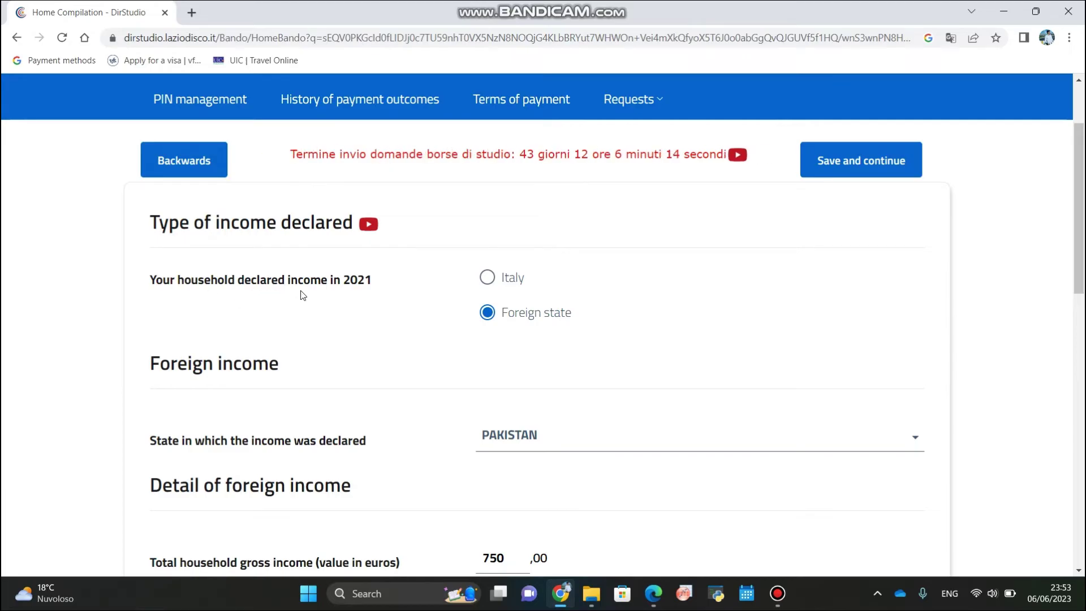
{"action": "scroll", "coordinate": [354, 307], "scroll_direction": "down", "scroll_amount": 1}
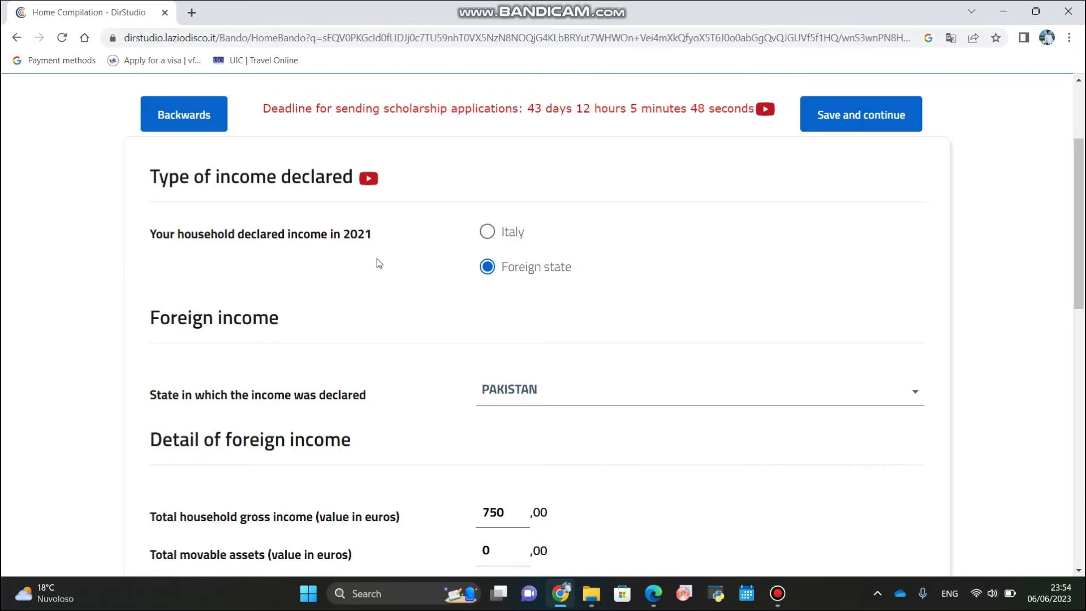
{"action": "scroll", "coordinate": [379, 263], "scroll_direction": "down", "scroll_amount": 1}
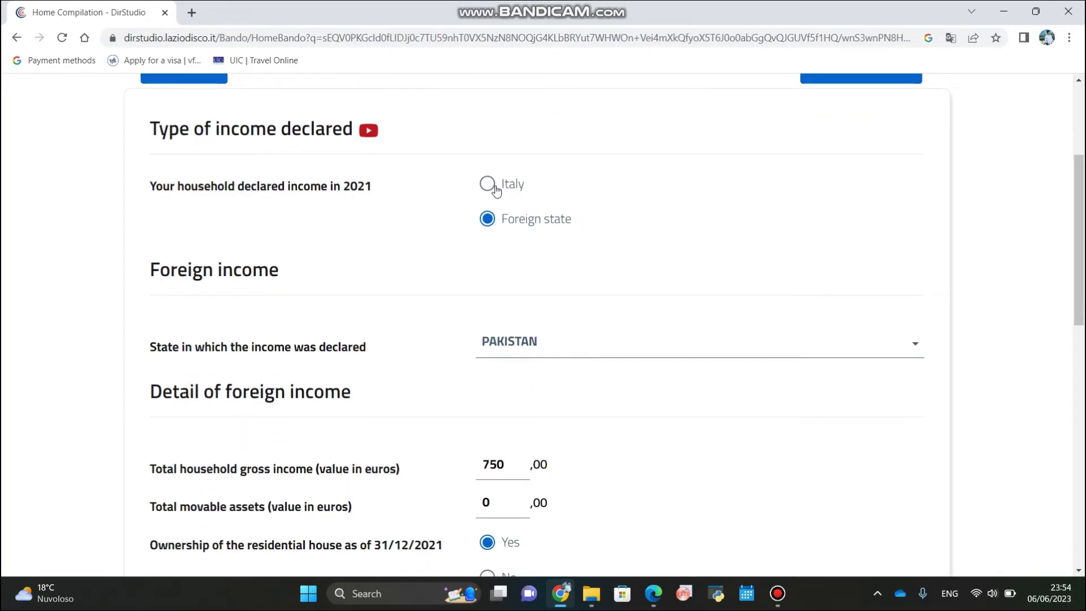
{"action": "scroll", "coordinate": [273, 310], "scroll_direction": "down", "scroll_amount": 1}
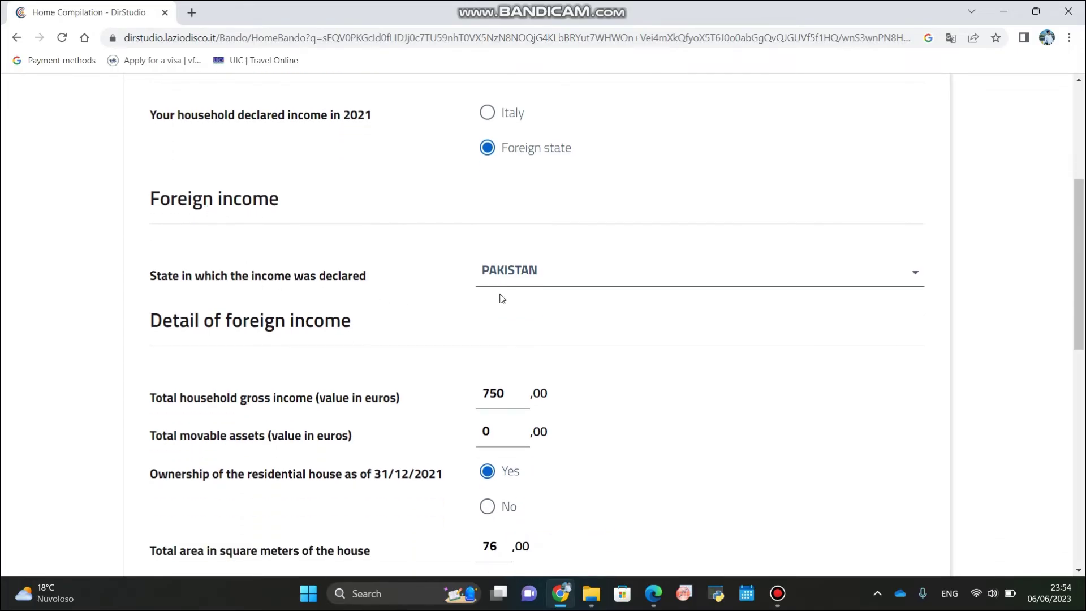
{"action": "scroll", "coordinate": [509, 277], "scroll_direction": "down", "scroll_amount": 1}
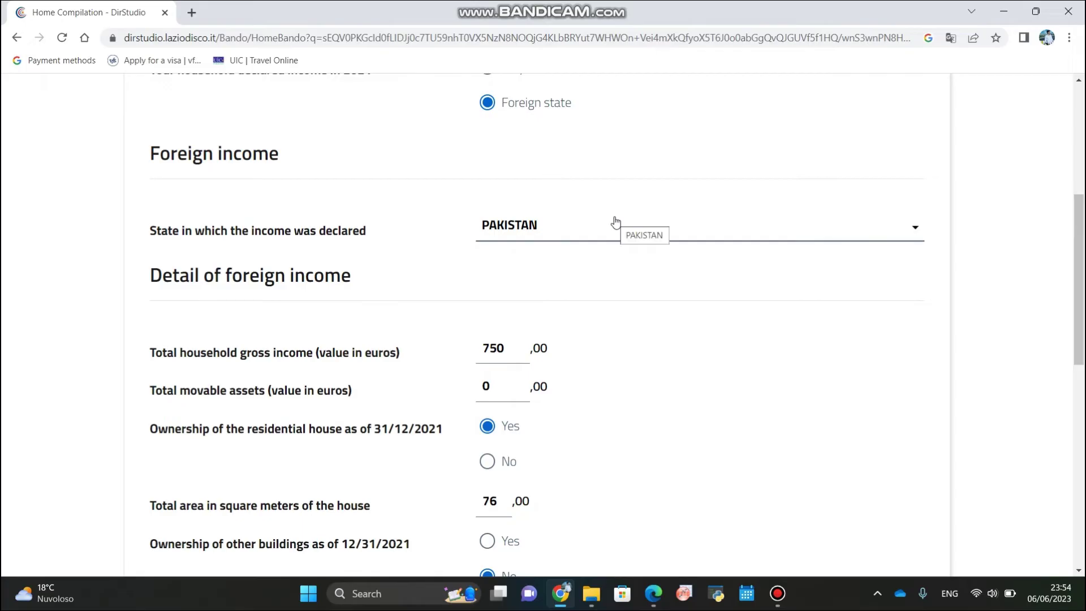
Check the foreign income, movable assets and property ownership details, then save the income section and continue.
{"action": "scroll", "coordinate": [434, 275], "scroll_direction": "down", "scroll_amount": 2}
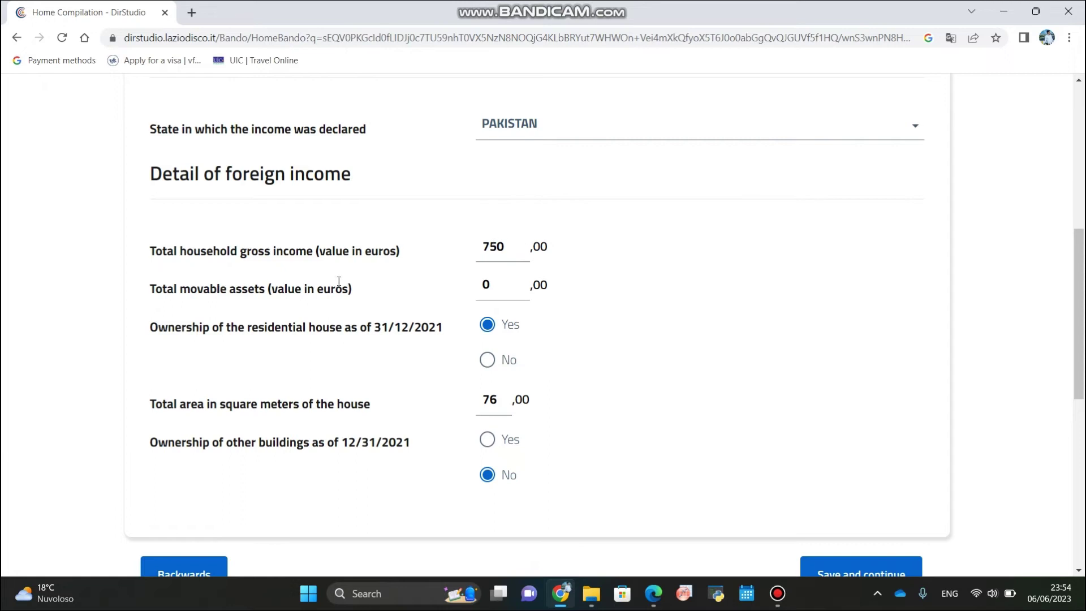
{"action": "left_click", "coordinate": [502, 291]}
{"action": "left_click", "coordinate": [604, 302]}
{"action": "scroll", "coordinate": [487, 396], "scroll_direction": "down", "scroll_amount": 1}
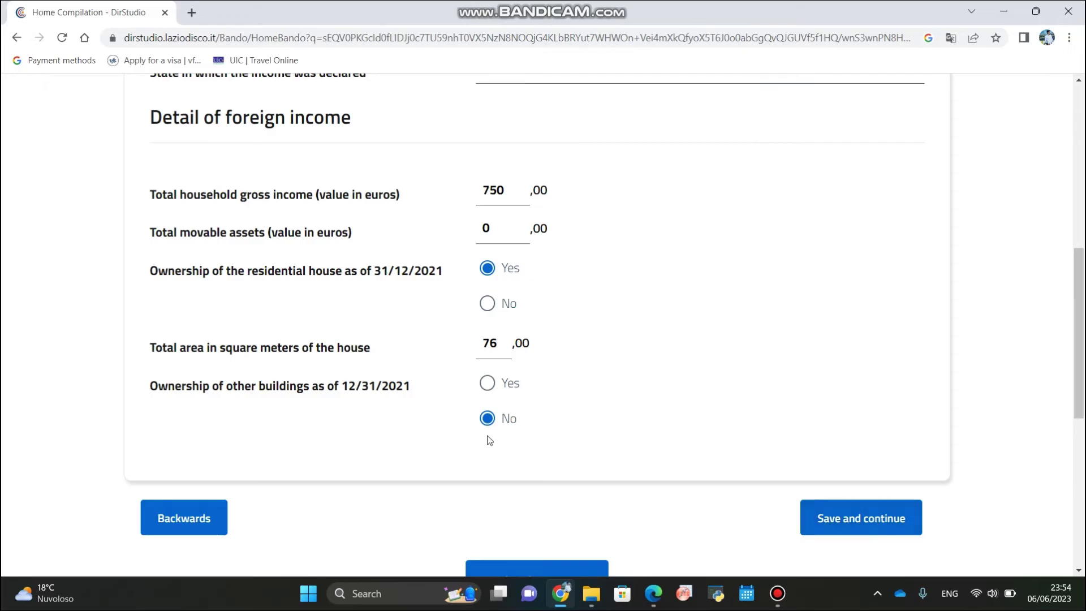
{"action": "left_click", "coordinate": [858, 505]}
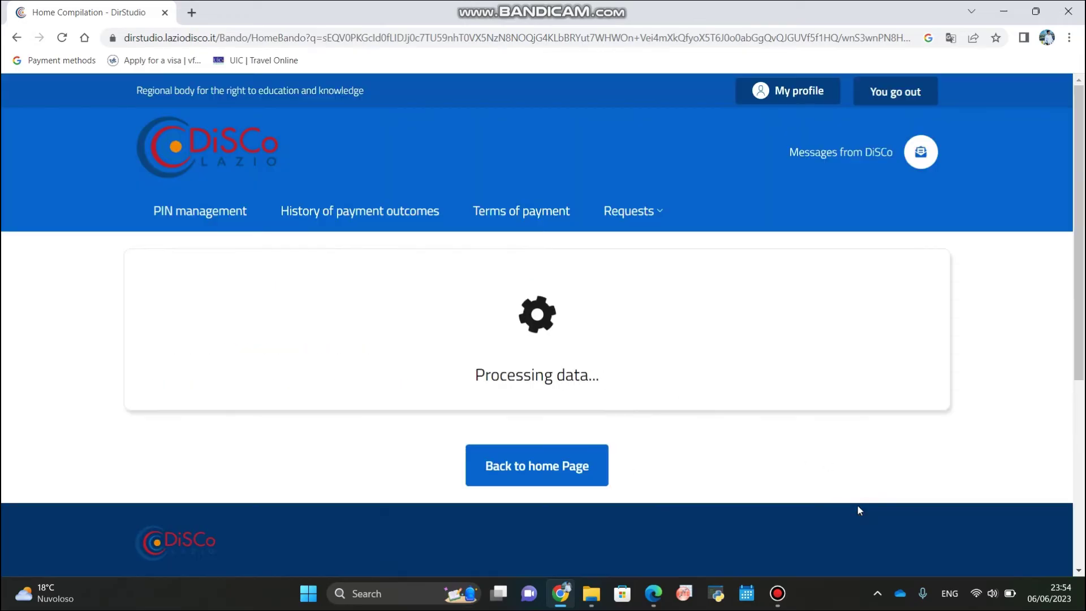
Review the requested benefits for scholarship, accommodation place, more comfortable residence and international mobility contribution.
{"action": "scroll", "coordinate": [647, 393], "scroll_direction": "down", "scroll_amount": 1}
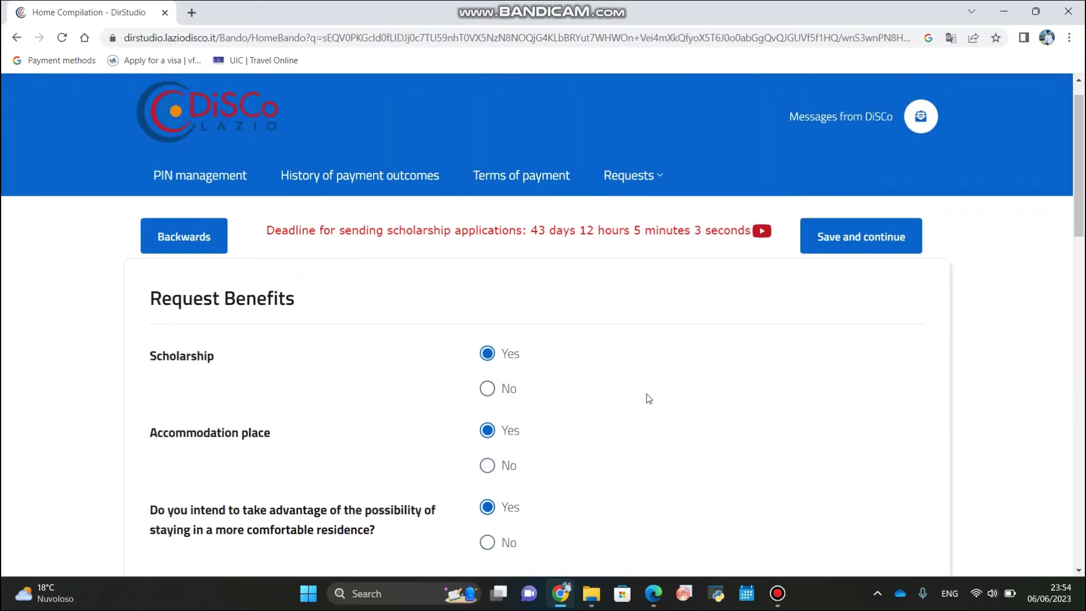
{"action": "scroll", "coordinate": [647, 394], "scroll_direction": "down", "scroll_amount": 1}
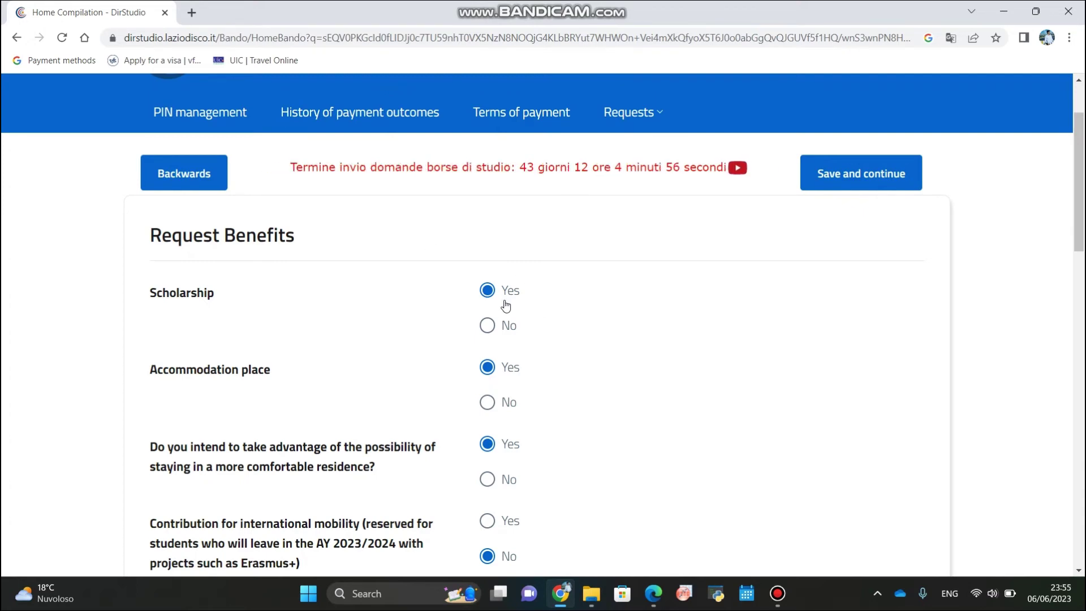
{"action": "scroll", "coordinate": [304, 384], "scroll_direction": "down", "scroll_amount": 2}
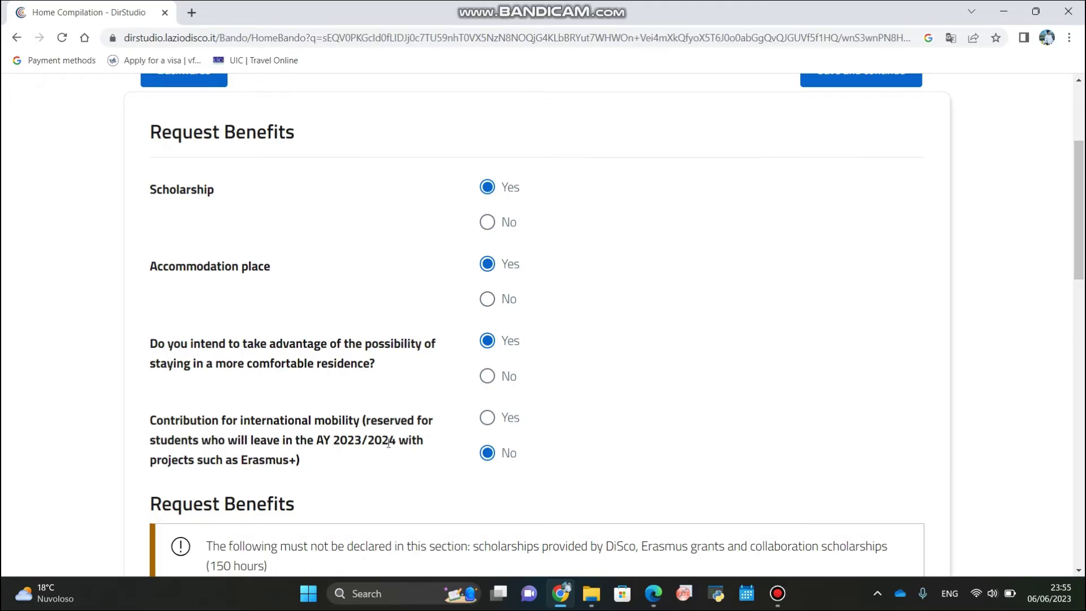
{"action": "scroll", "coordinate": [389, 444], "scroll_direction": "down", "scroll_amount": 1}
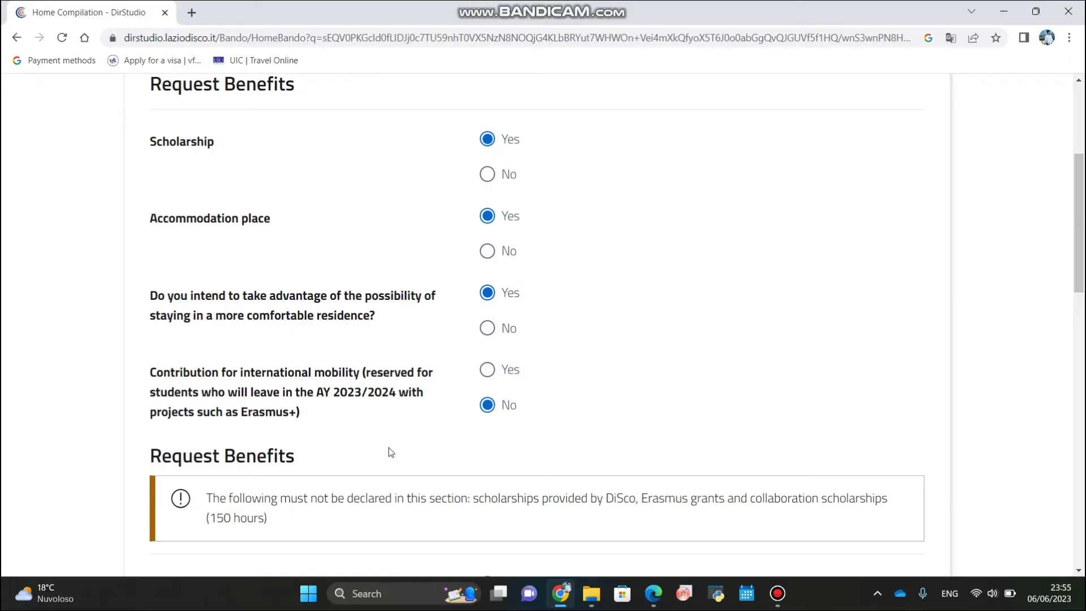
{"action": "scroll", "coordinate": [389, 451], "scroll_direction": "down", "scroll_amount": 1}
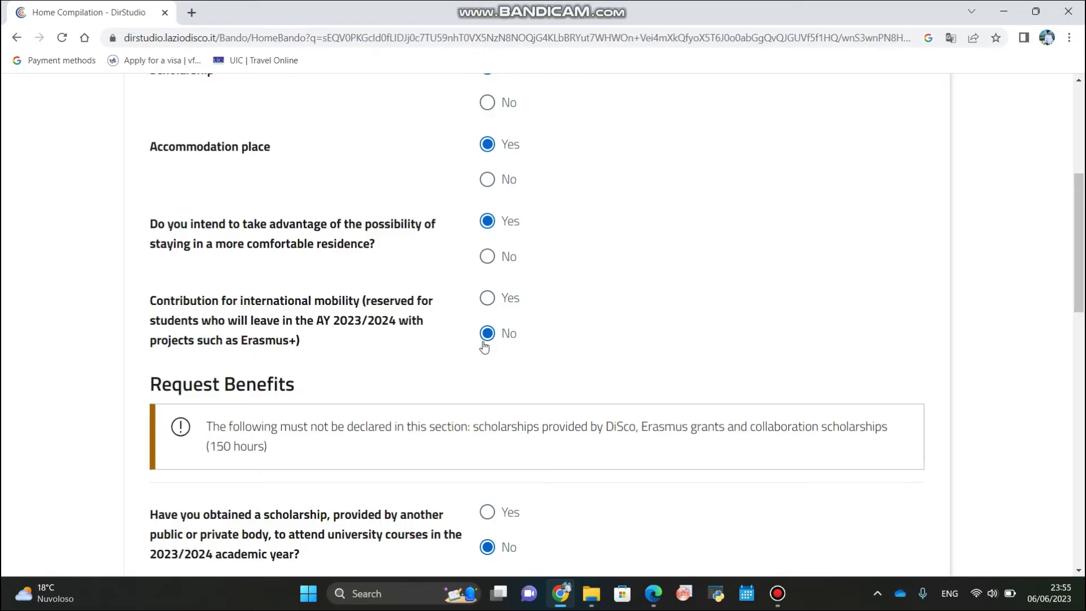
Try requesting the international mobility contribution with and without Waiting to be selected, and return the answer to No.
{"action": "left_click", "coordinate": [490, 299]}
{"action": "scroll", "coordinate": [494, 304], "scroll_direction": "down", "scroll_amount": 3}
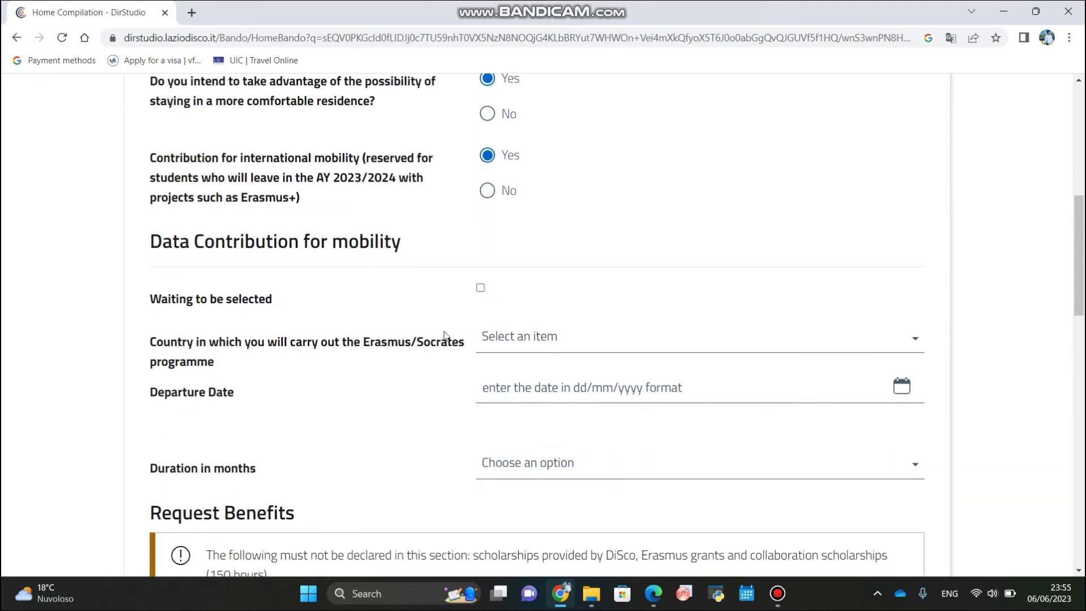
{"action": "scroll", "coordinate": [515, 391], "scroll_direction": "down", "scroll_amount": 1}
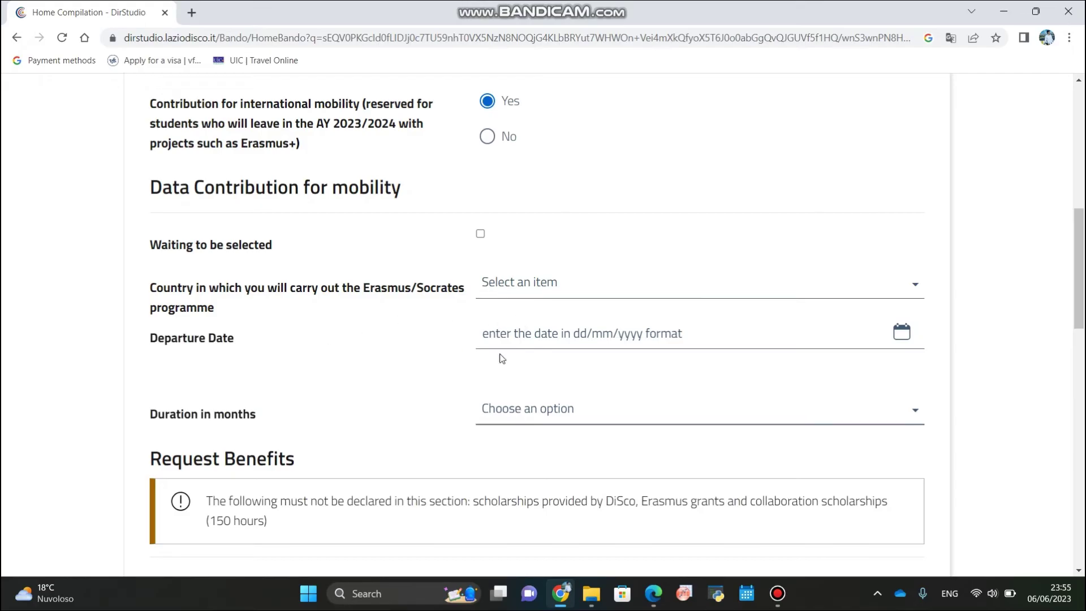
{"action": "left_click", "coordinate": [480, 235]}
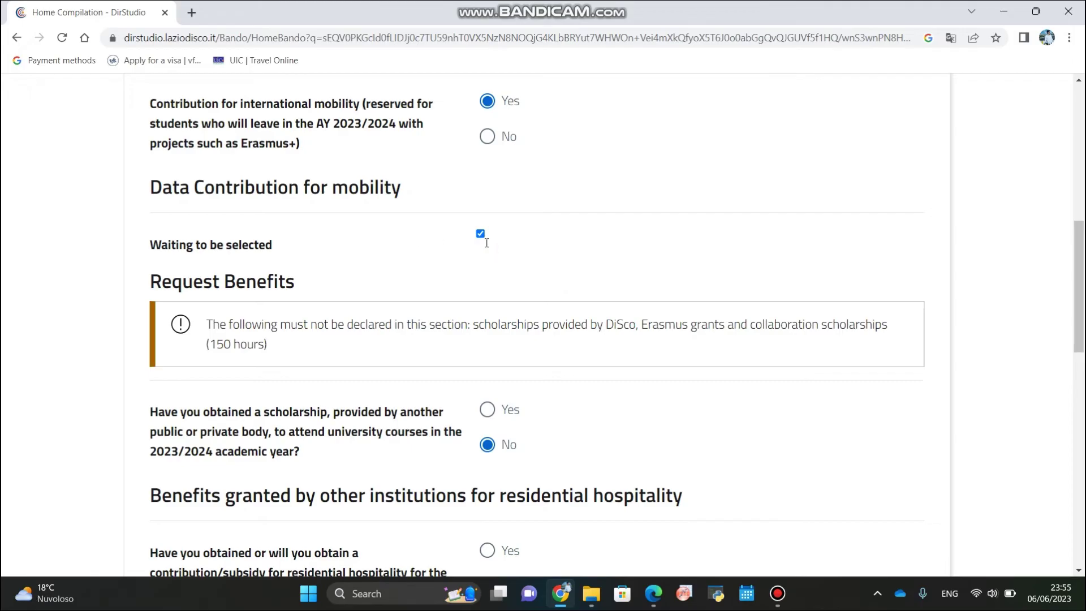
{"action": "left_click", "coordinate": [480, 233]}
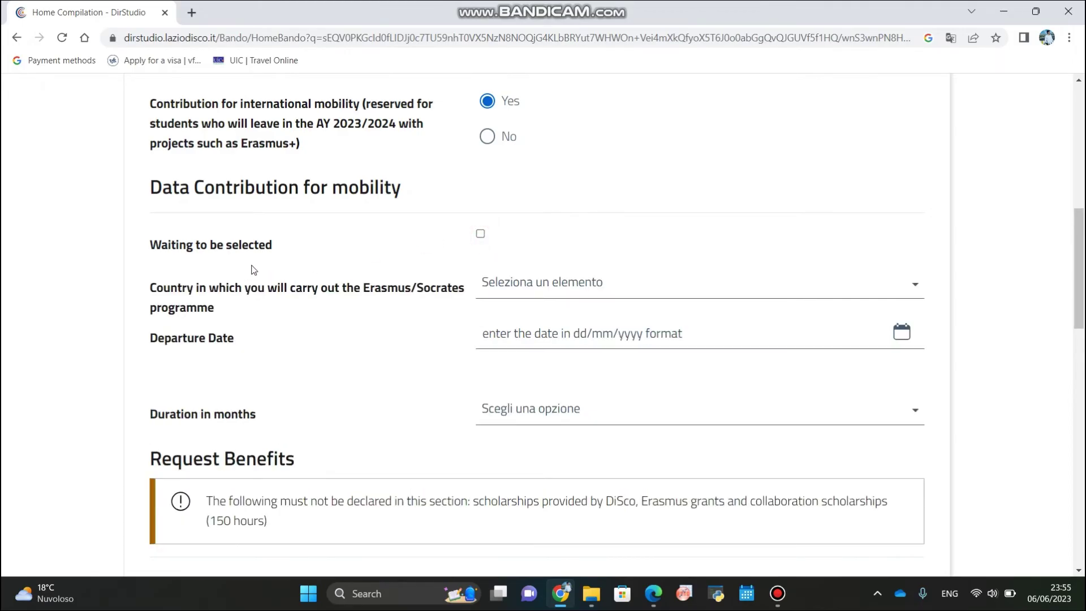
{"action": "scroll", "coordinate": [253, 270], "scroll_direction": "up", "scroll_amount": 2}
{"action": "left_click", "coordinate": [488, 232]}
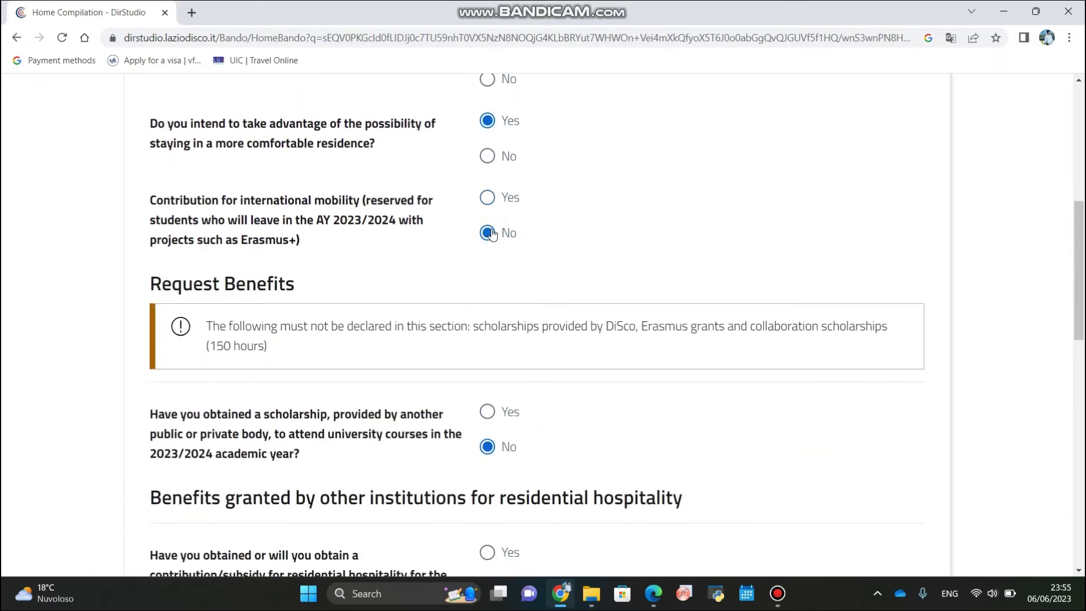
Check the answers on other scholarships, residential hospitality subsidies and 2021 scholarship payments, then save the benefits section and continue.
{"action": "scroll", "coordinate": [589, 233], "scroll_direction": "down", "scroll_amount": 3}
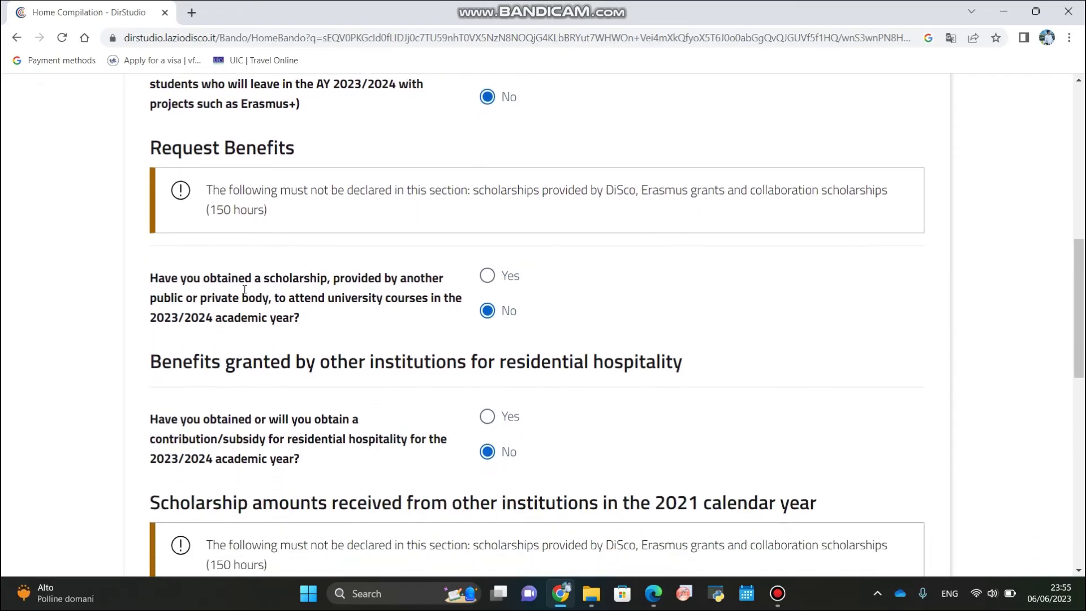
{"action": "scroll", "coordinate": [491, 320], "scroll_direction": "down", "scroll_amount": 2}
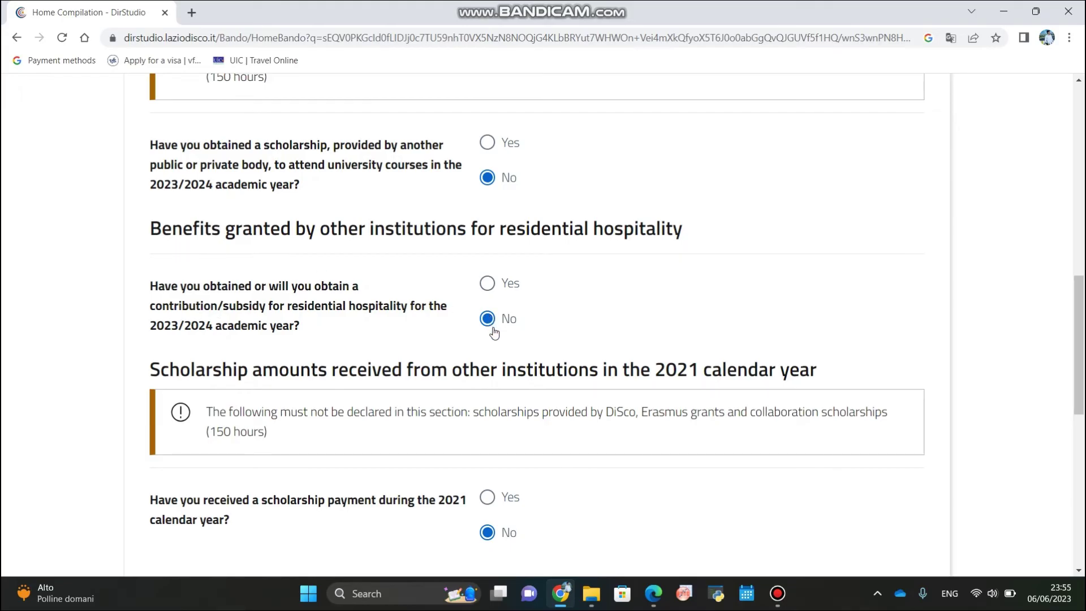
{"action": "scroll", "coordinate": [494, 333], "scroll_direction": "down", "scroll_amount": 2}
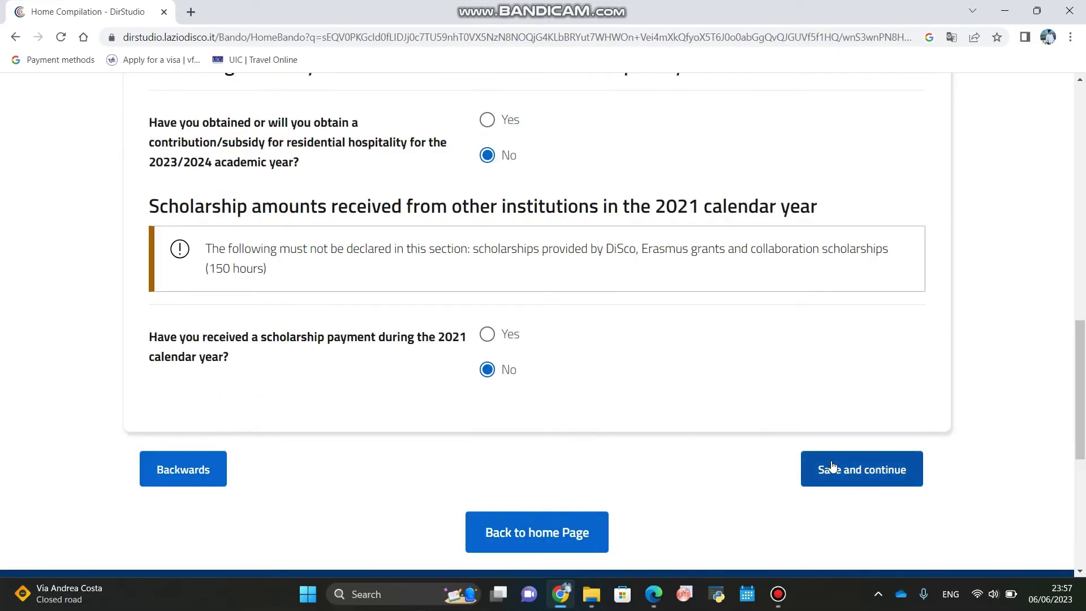
{"action": "left_click", "coordinate": [832, 467]}
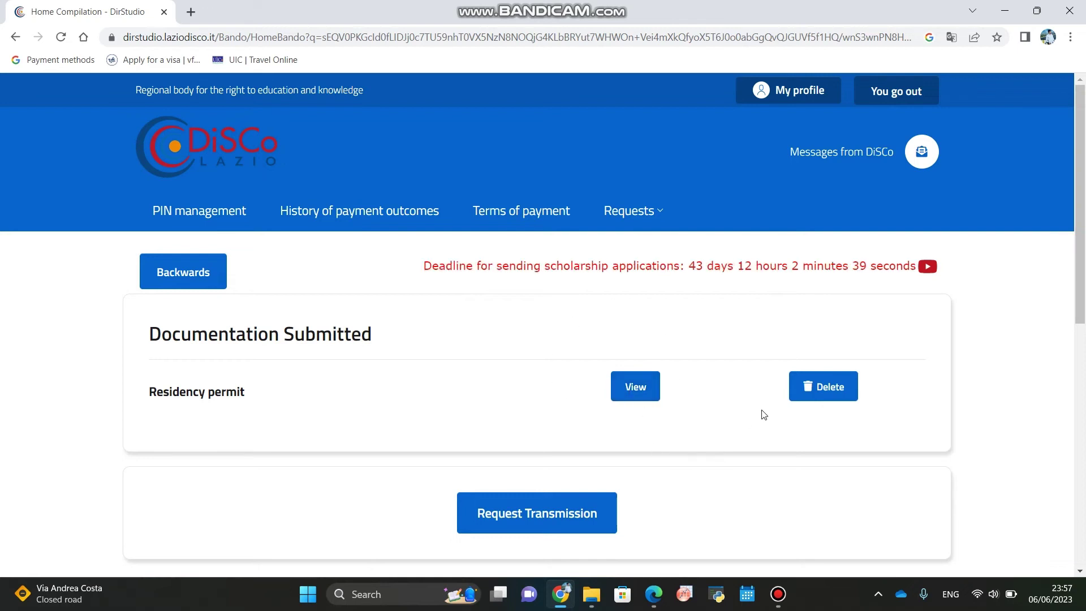
Delete the residency permit from the submitted documentation and check which document has to be sent again.
{"action": "left_click", "coordinate": [822, 394]}
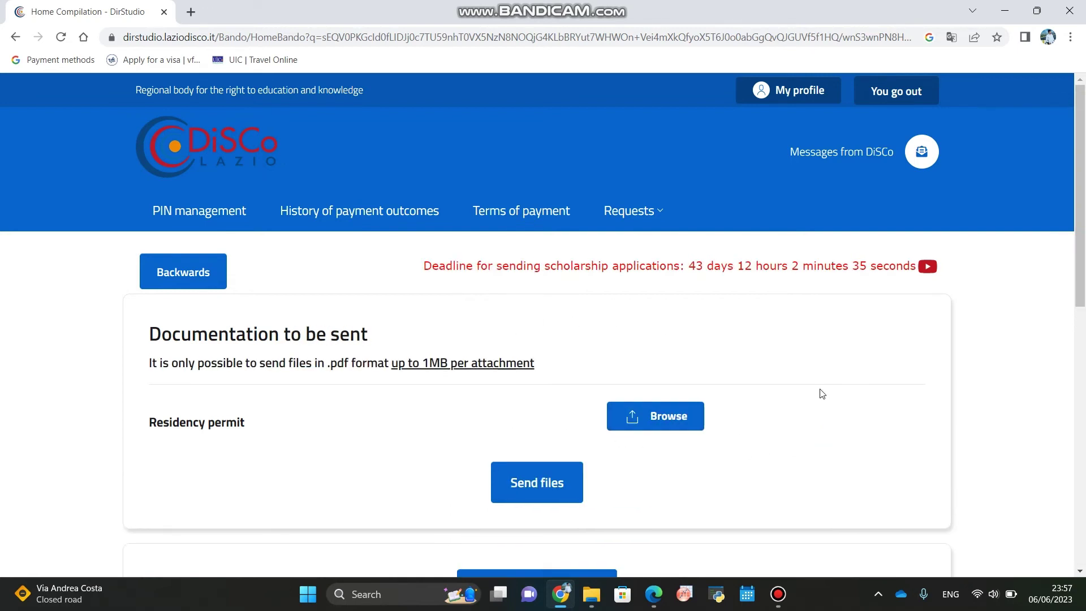
{"action": "scroll", "coordinate": [309, 448], "scroll_direction": "down", "scroll_amount": 1}
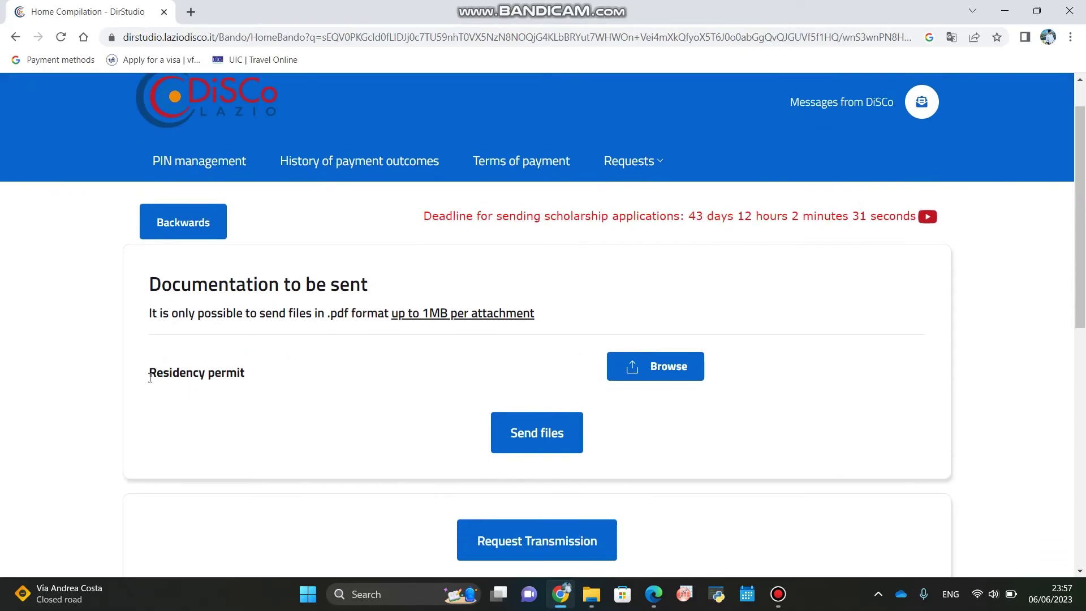
{"action": "left_click_drag", "start_coordinate": [146, 379], "coordinate": [247, 378]}
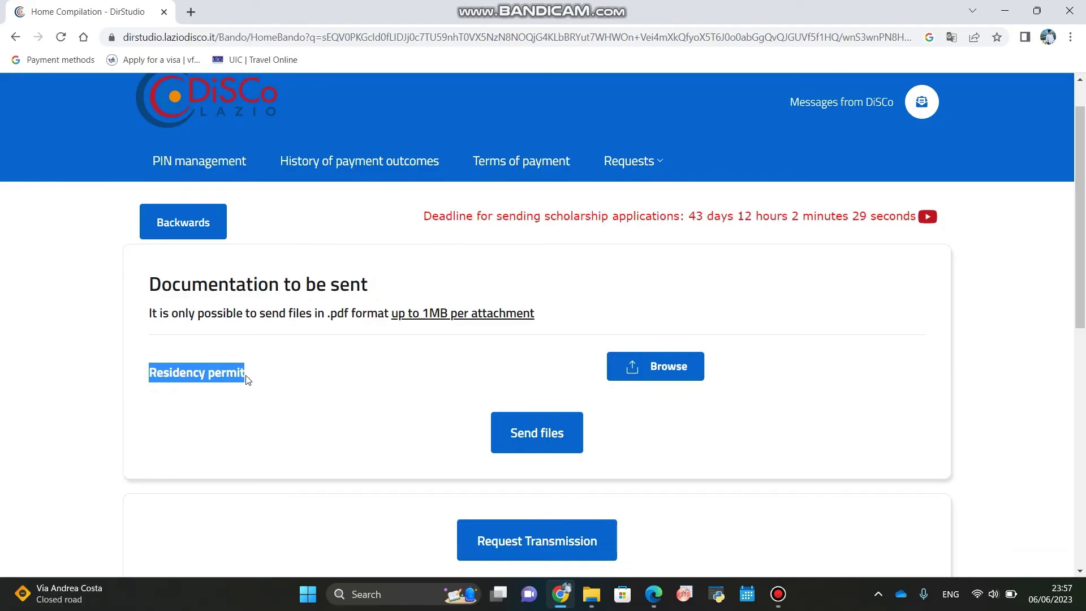
Attach PASPORT.pdf from the Downloads folder as the residency permit document.
{"action": "left_click", "coordinate": [284, 369]}
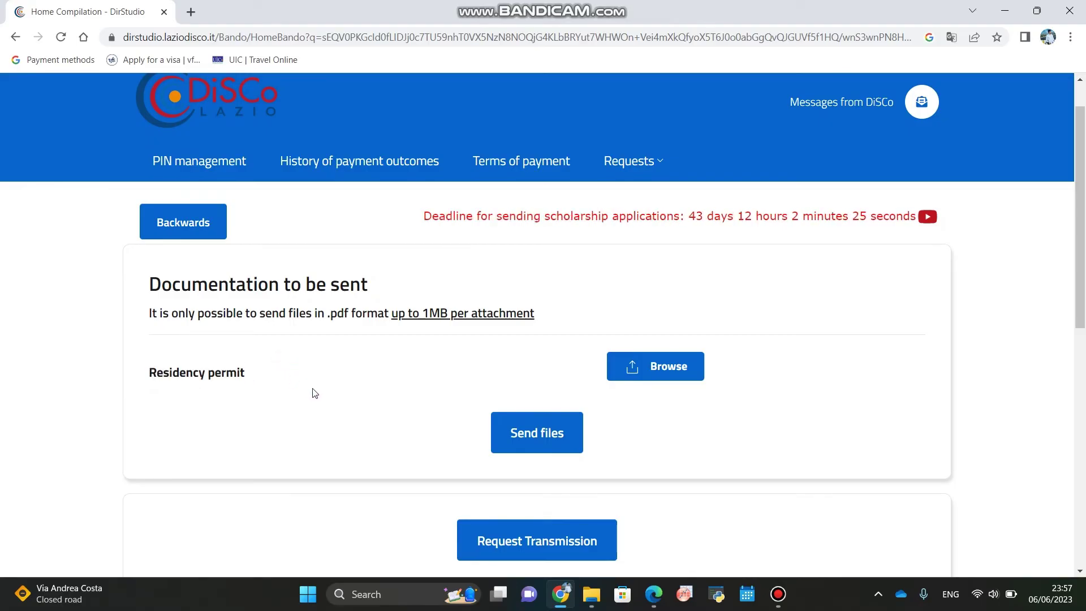
{"action": "left_click", "coordinate": [671, 368]}
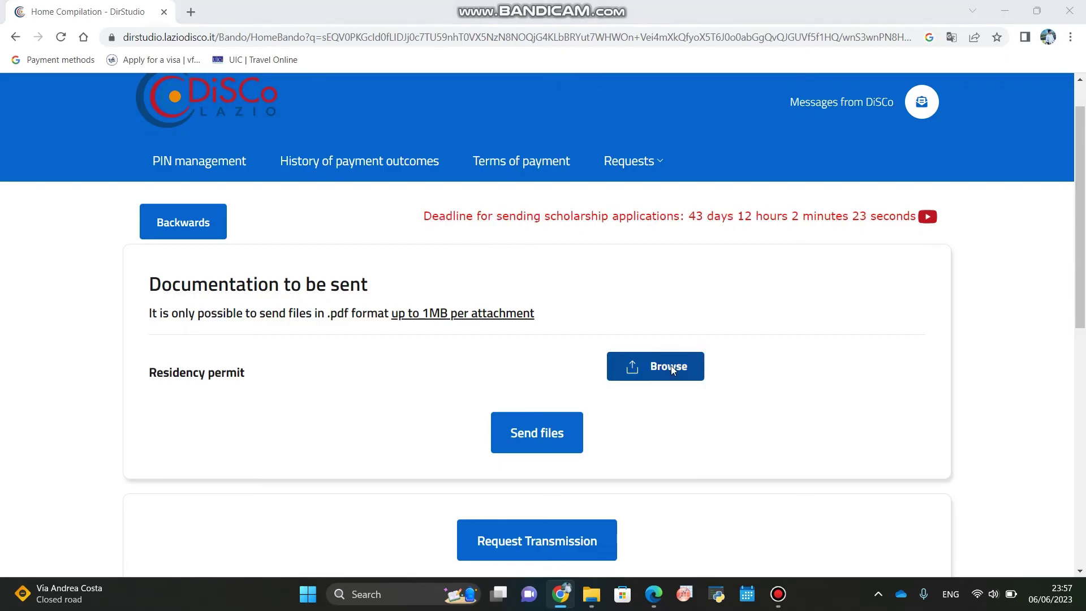
{"action": "left_click", "coordinate": [226, 117]}
{"action": "double_click", "coordinate": [226, 117]}
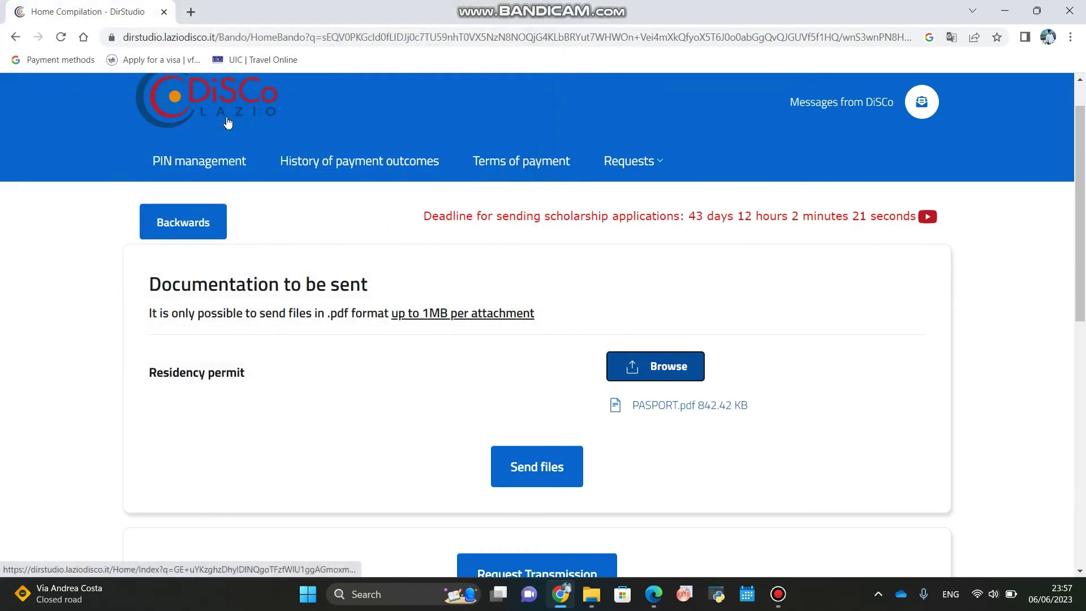
Preview the PASPORT PDF from the file selection dialog, close the preview and cancel the file selection.
{"action": "left_click", "coordinate": [653, 365]}
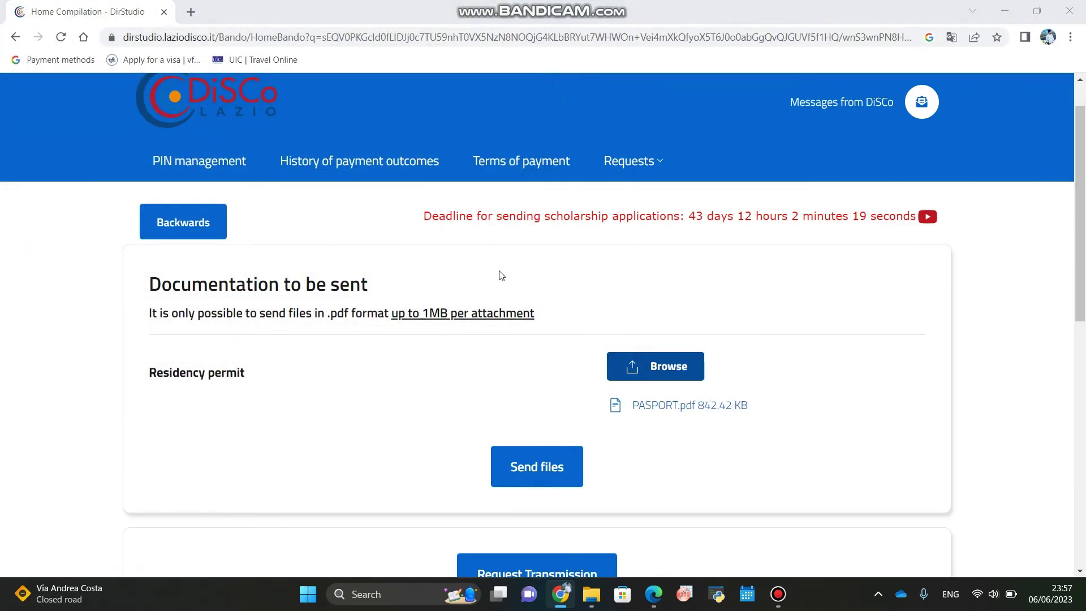
{"action": "left_click", "coordinate": [237, 125]}
{"action": "right_click", "coordinate": [239, 129]}
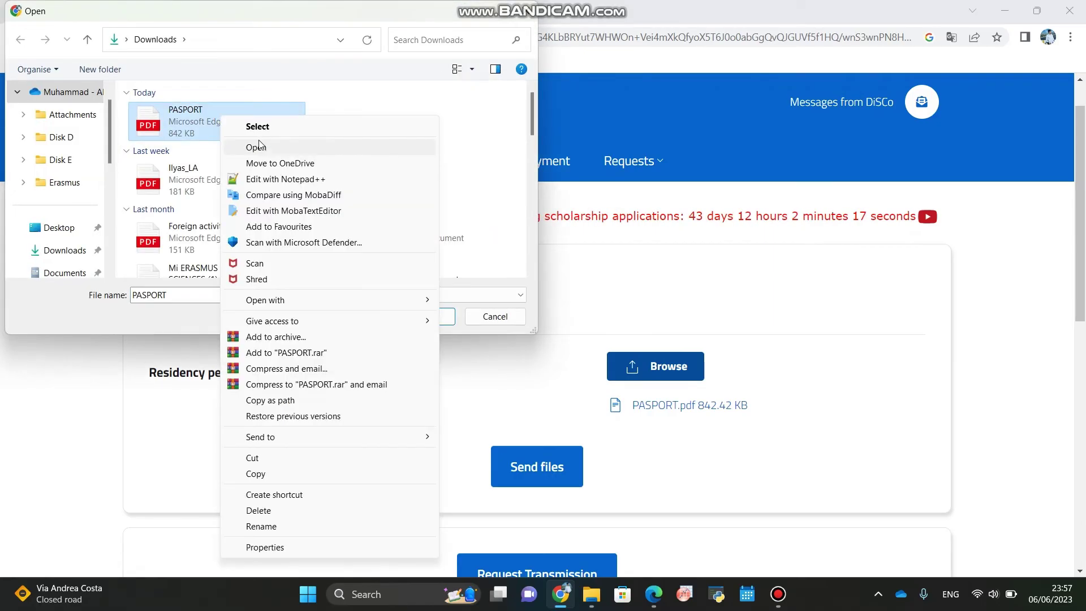
{"action": "left_click", "coordinate": [263, 147]}
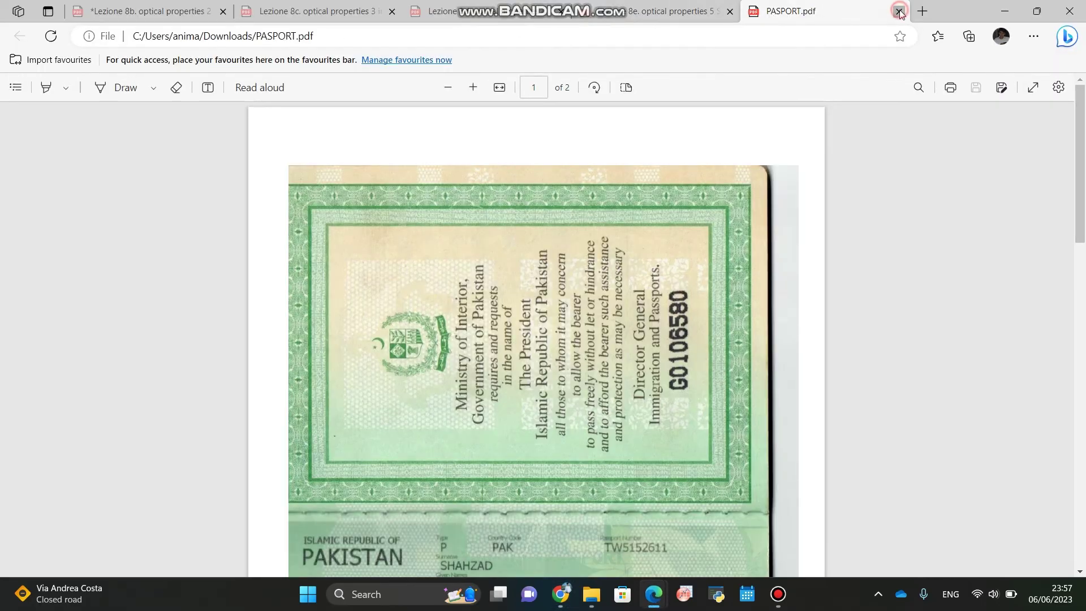
{"action": "left_click", "coordinate": [899, 11]}
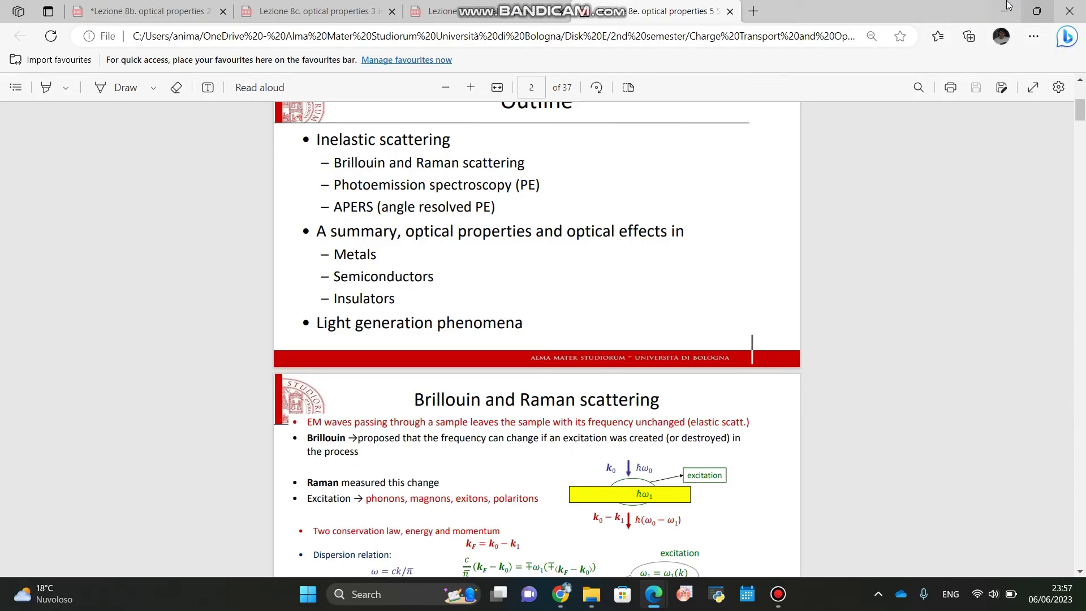
{"action": "left_click", "coordinate": [1005, 11]}
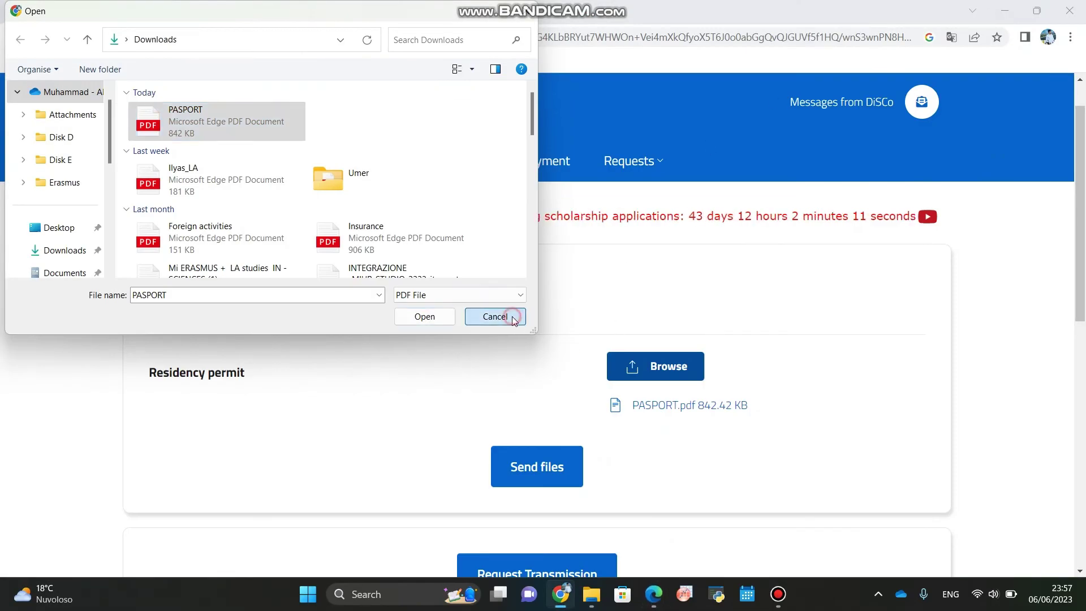
{"action": "left_click", "coordinate": [492, 315]}
Attach PASPORT.pdf from Downloads as the residency permit and send the file.
{"action": "left_click", "coordinate": [543, 474]}
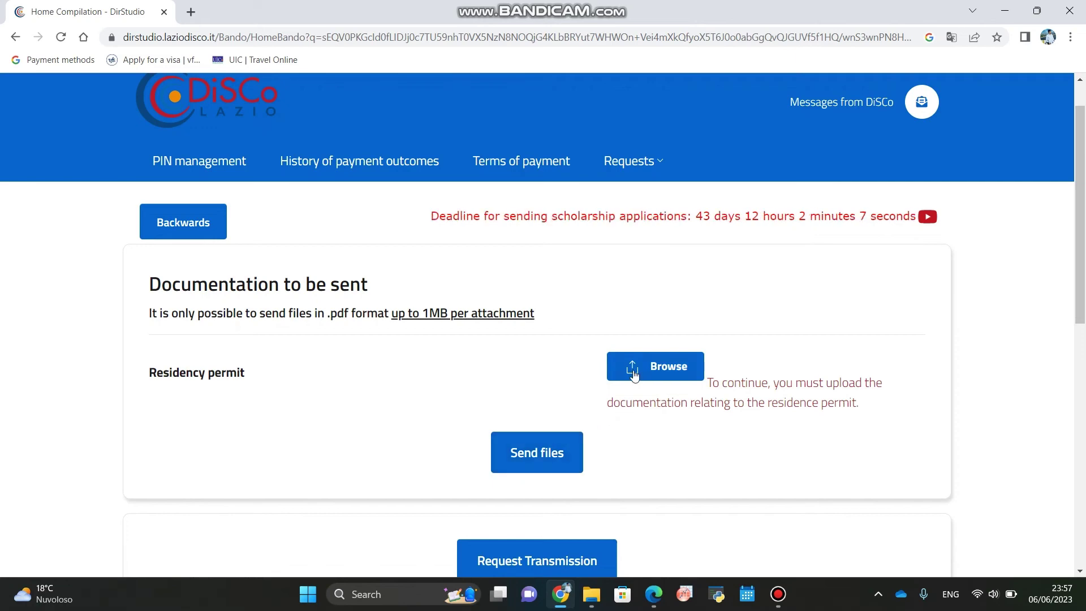
{"action": "left_click", "coordinate": [632, 367]}
{"action": "double_click", "coordinate": [257, 130]}
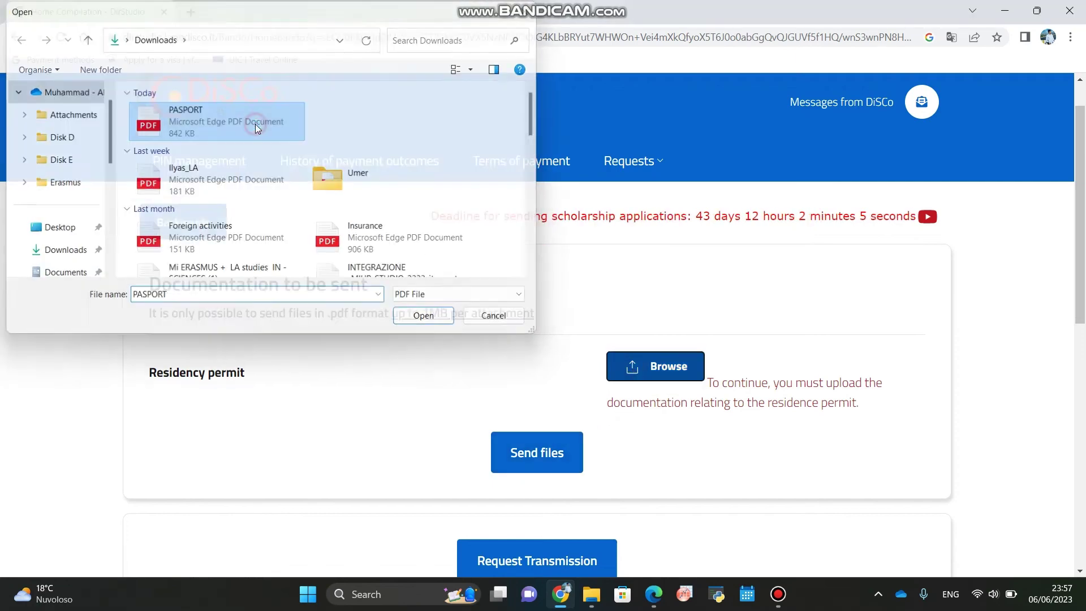
{"action": "left_click", "coordinate": [536, 487]}
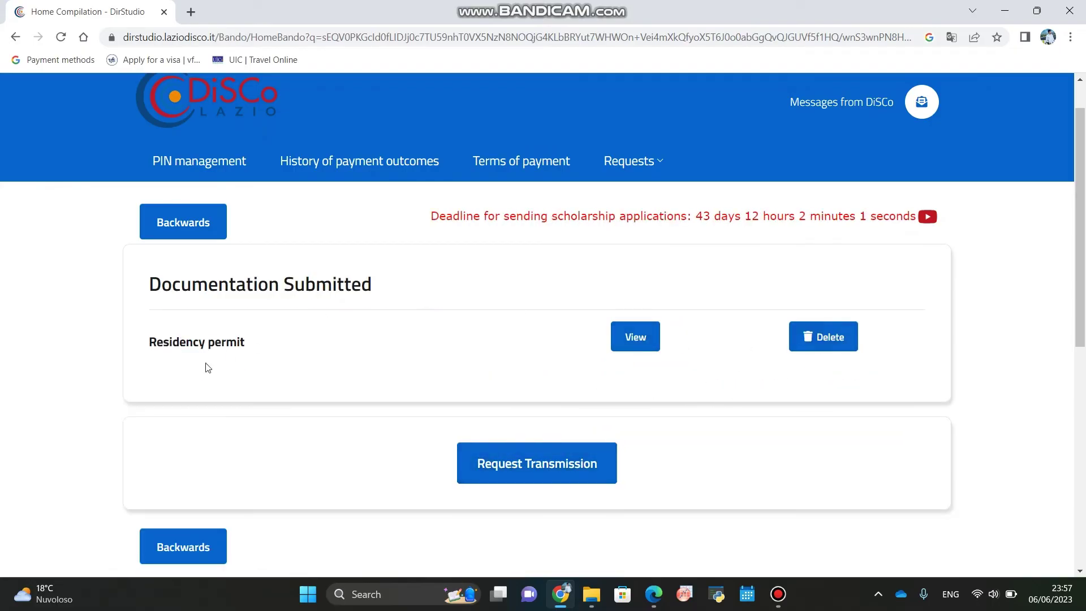
View the submitted residency permit document, close it and request transmission of the application.
{"action": "left_click", "coordinate": [635, 340]}
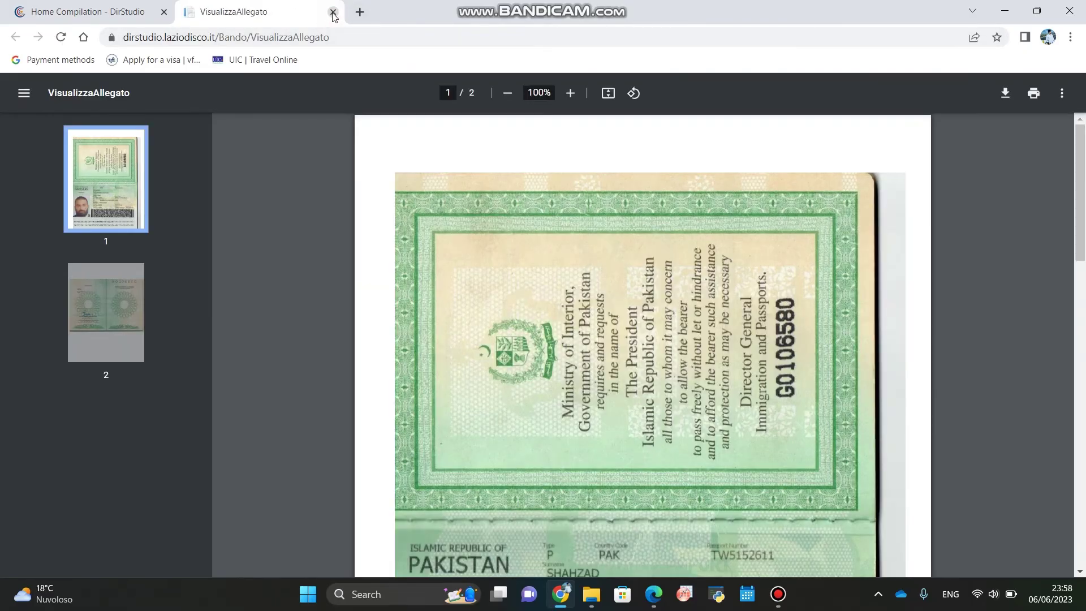
{"action": "left_click", "coordinate": [332, 12]}
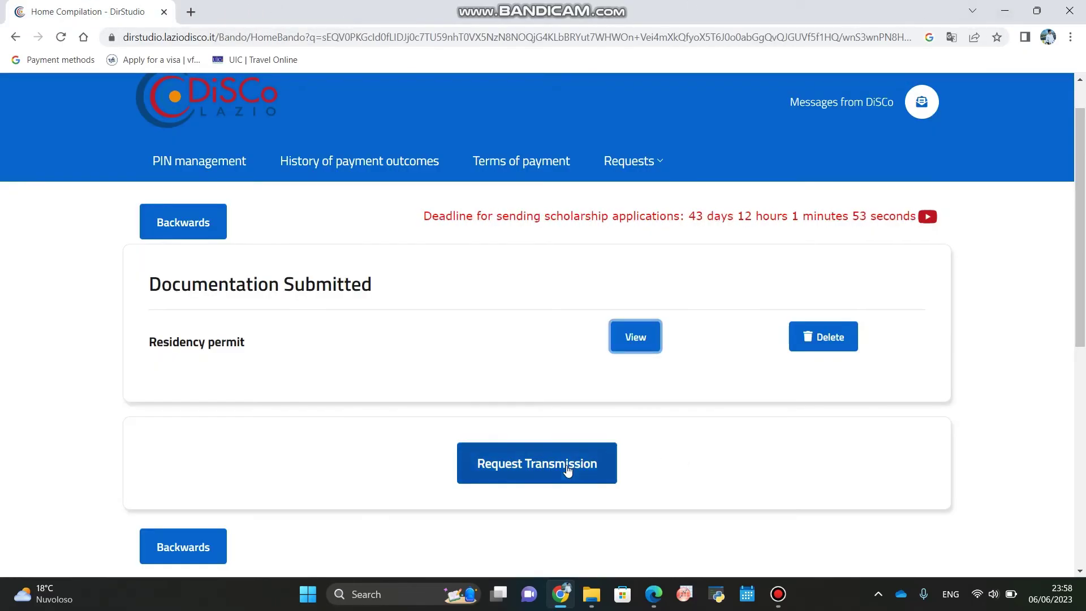
{"action": "scroll", "coordinate": [567, 468], "scroll_direction": "down", "scroll_amount": 1}
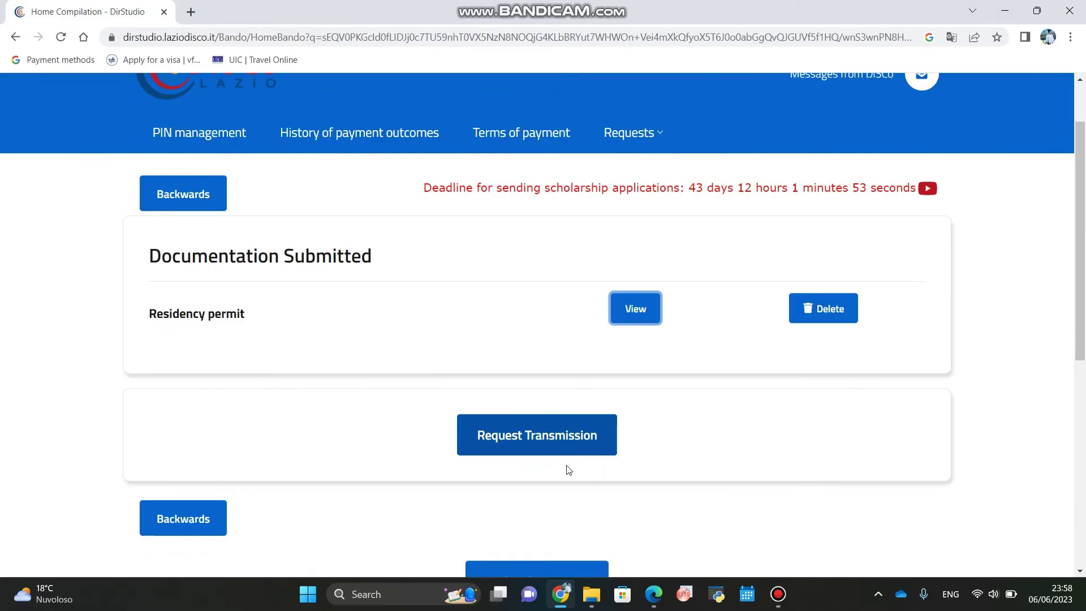
{"action": "left_click", "coordinate": [532, 449]}
{"action": "scroll", "coordinate": [398, 418], "scroll_direction": "down", "scroll_amount": 2}
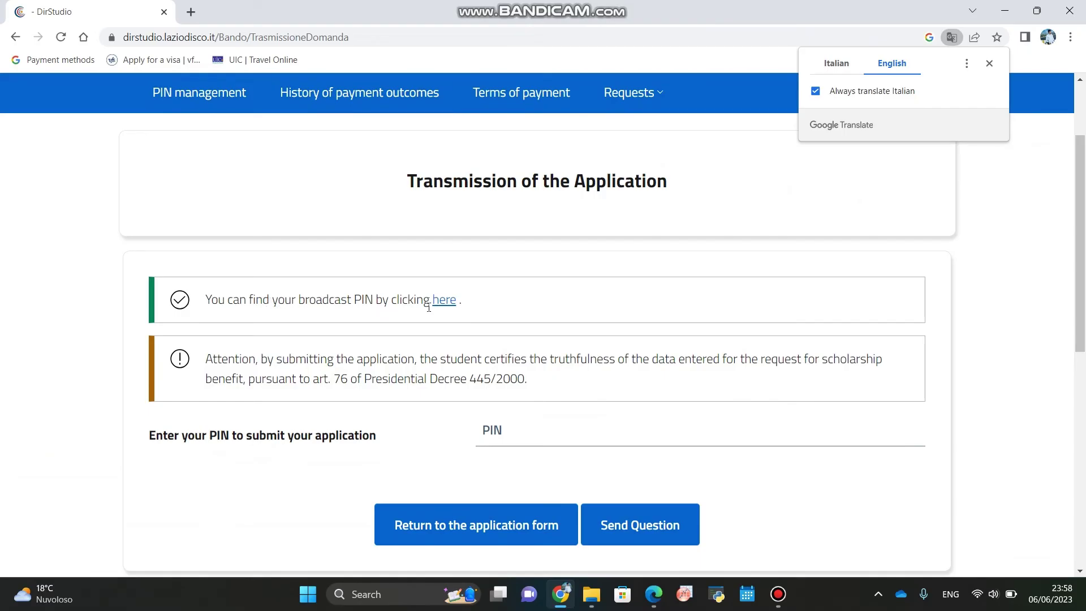
Open the PIN page linked from the transmission form and copy the PIN for submitting the application.
{"action": "left_click", "coordinate": [502, 436]}
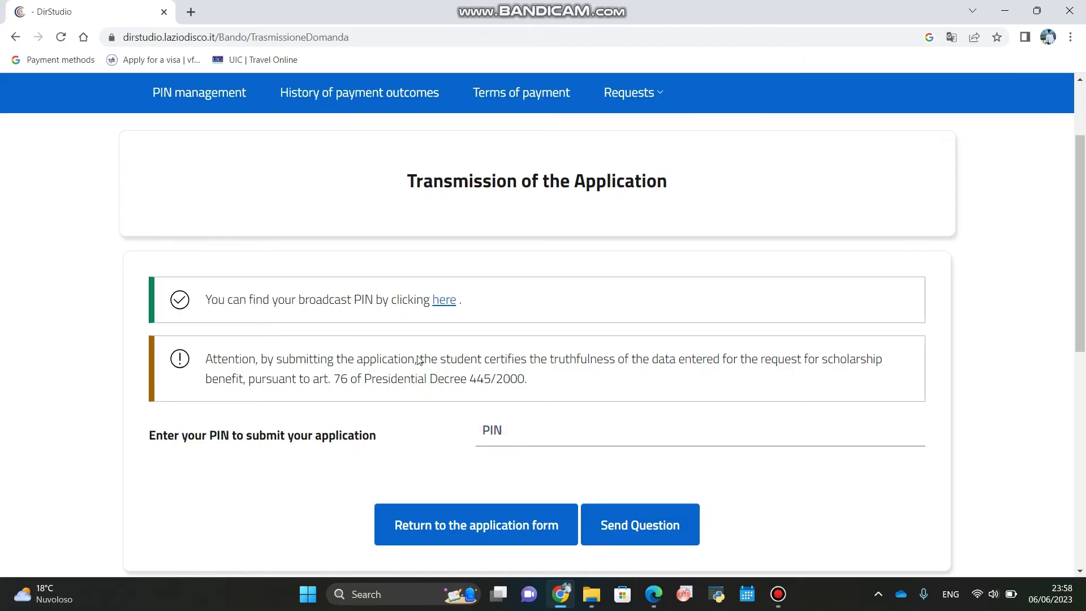
{"action": "left_click", "coordinate": [447, 304]}
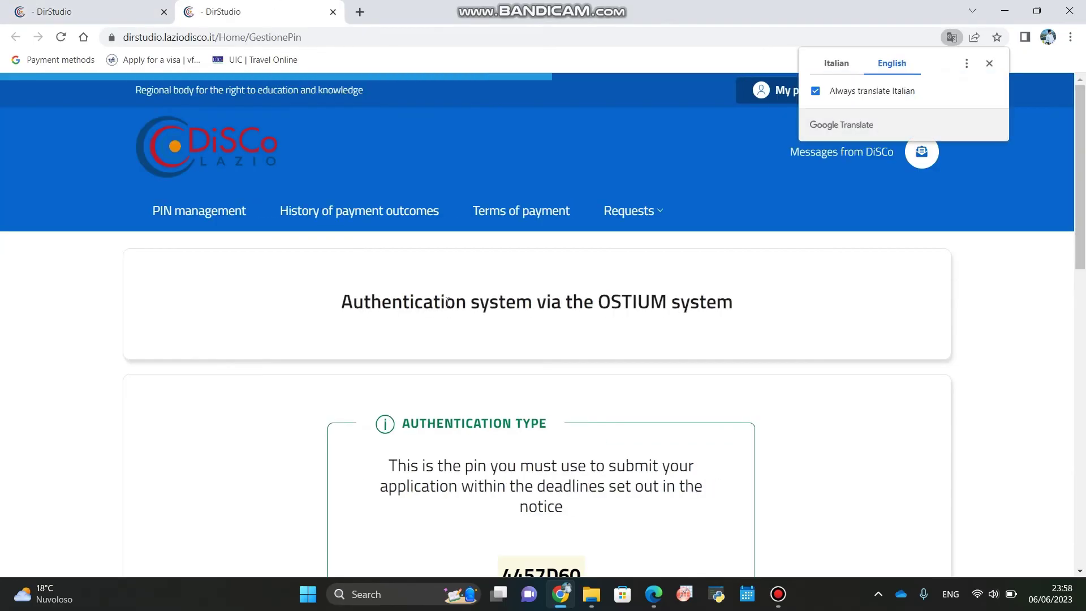
{"action": "scroll", "coordinate": [449, 306], "scroll_direction": "down", "scroll_amount": 4}
{"action": "left_click_drag", "start_coordinate": [499, 327], "coordinate": [591, 342]}
{"action": "key", "text": "ctrl+c"}
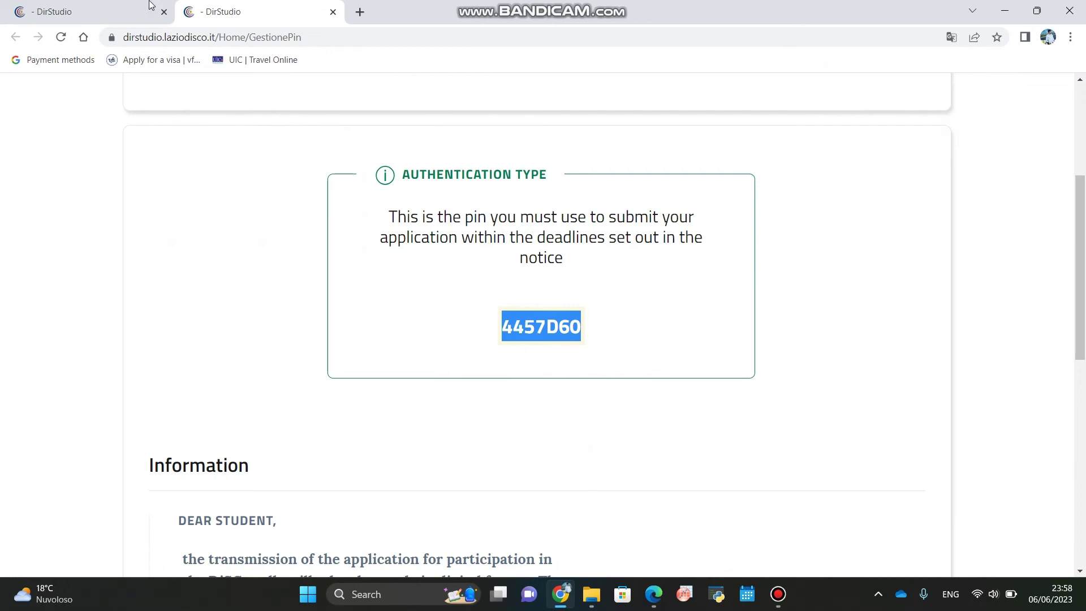
Open the home page from the PIN page and look through its request and service options.
{"action": "scroll", "coordinate": [388, 332], "scroll_direction": "down", "scroll_amount": 5}
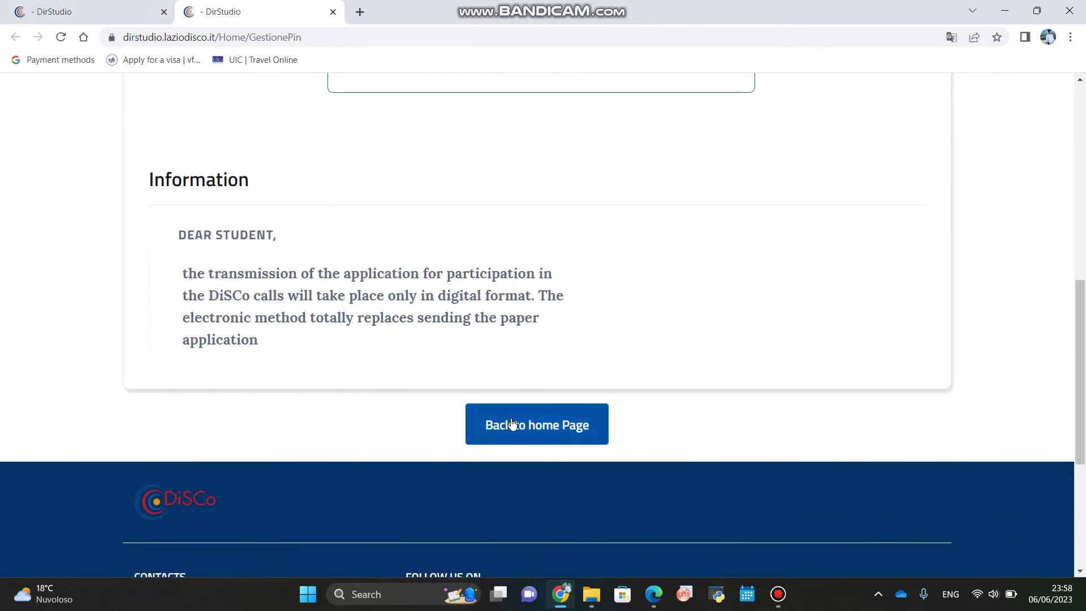
{"action": "left_click", "coordinate": [512, 424]}
{"action": "scroll", "coordinate": [512, 423], "scroll_direction": "down", "scroll_amount": 4}
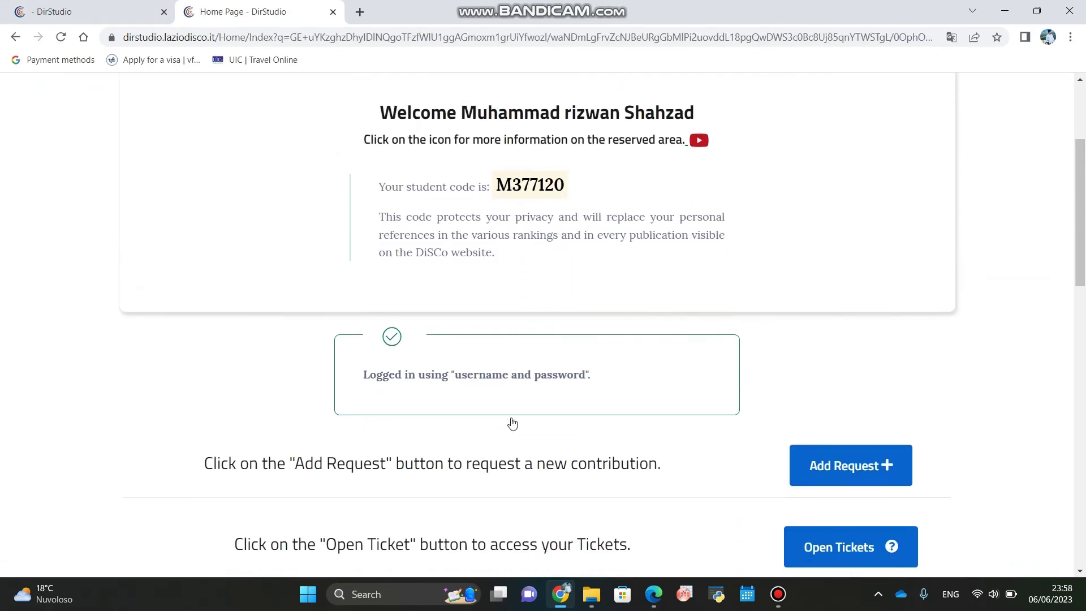
{"action": "scroll", "coordinate": [512, 425], "scroll_direction": "down", "scroll_amount": 10}
{"action": "scroll", "coordinate": [509, 427], "scroll_direction": "up", "scroll_amount": 13}
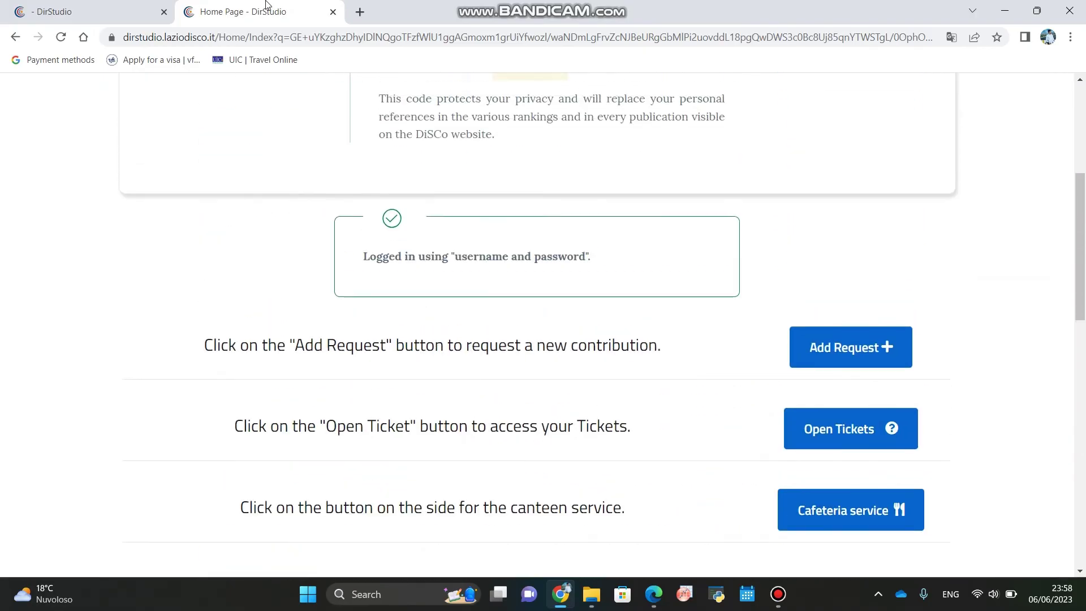
Return to the application transmission form, paste the PIN into the PIN field and send the application.
{"action": "left_click", "coordinate": [154, 5]}
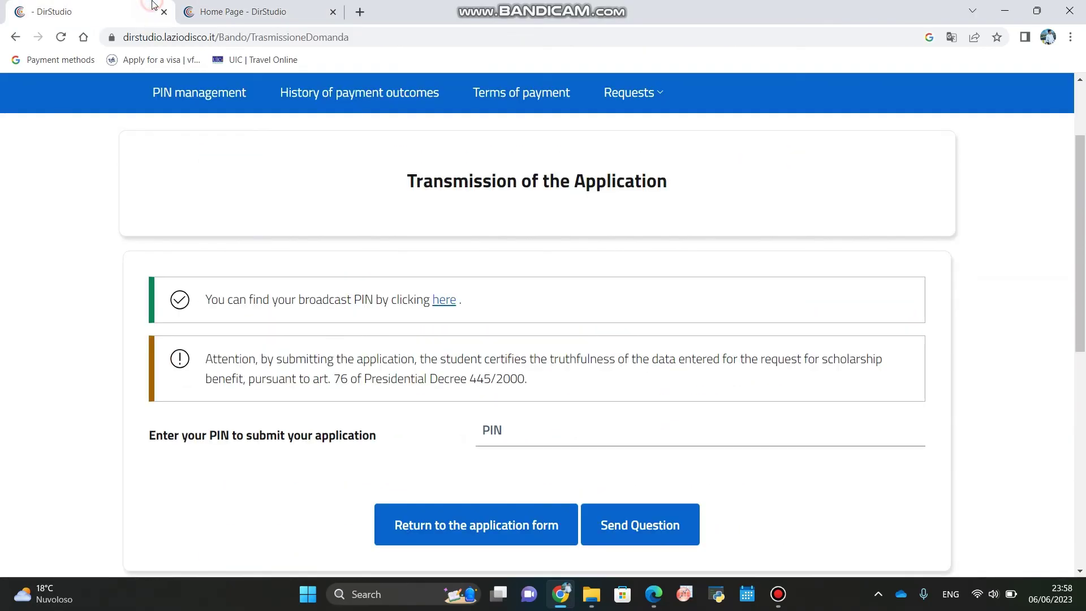
{"action": "left_click", "coordinate": [501, 427]}
{"action": "key", "text": "Return"}
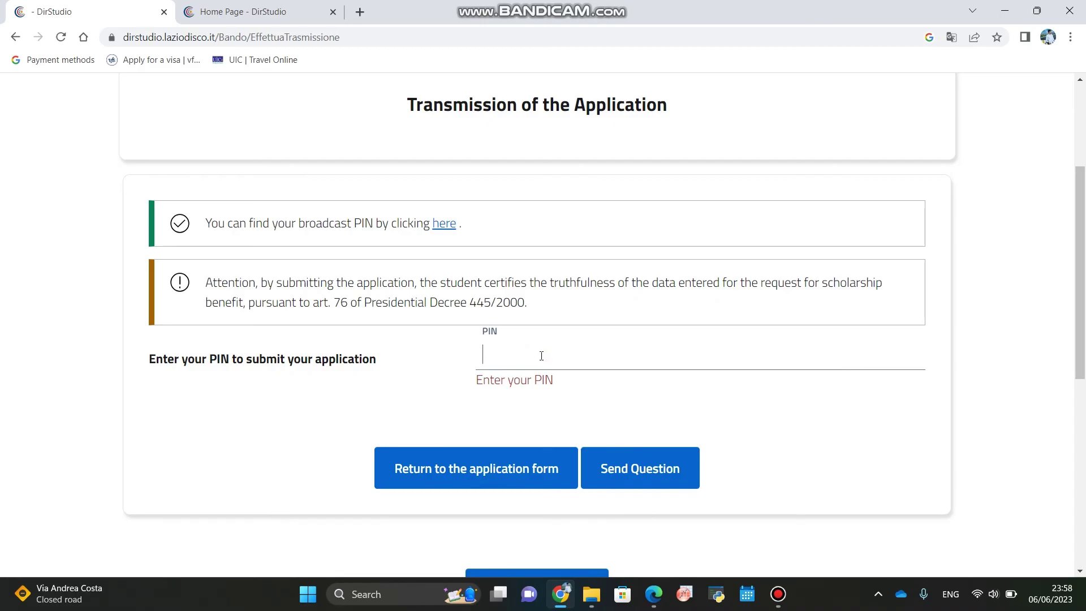
{"action": "key", "text": "ctrl+v"}
{"action": "left_click", "coordinate": [638, 473]}
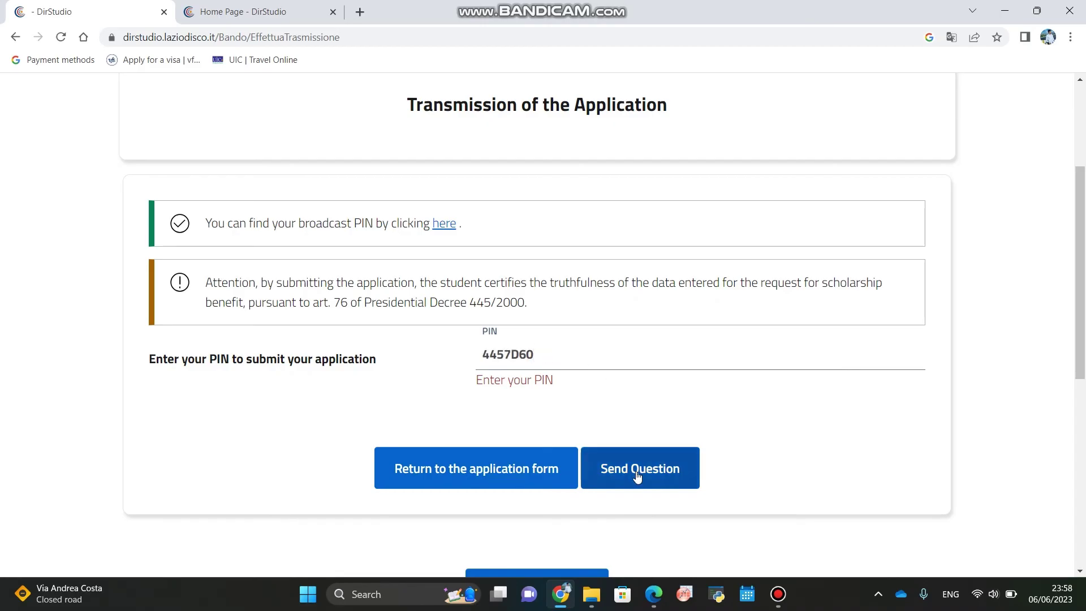
{"action": "left_click", "coordinate": [638, 475]}
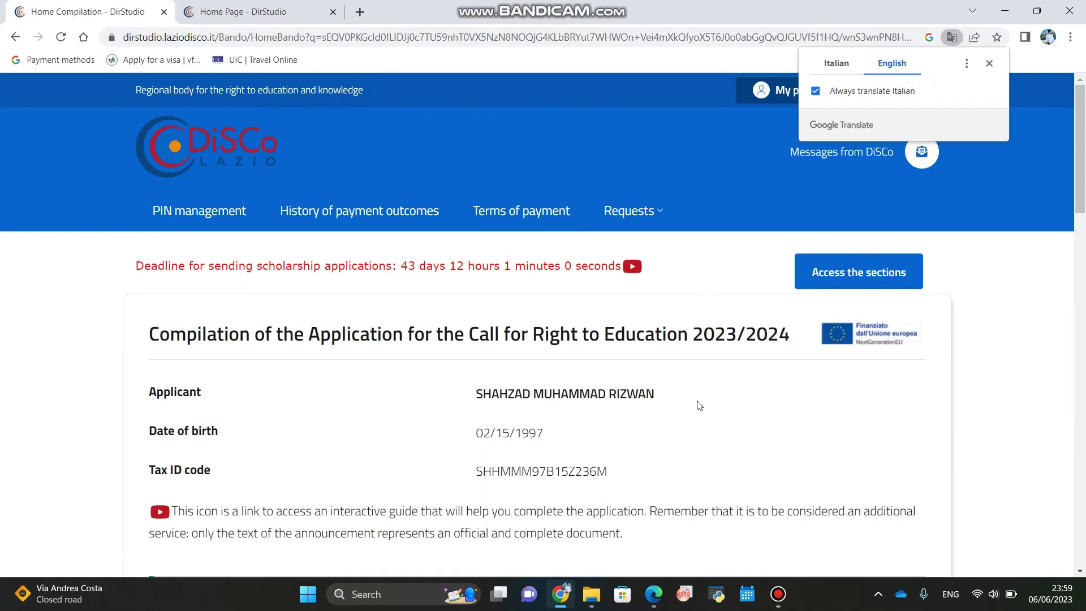
Examine the application page for its submission status, payment method notice, phase timeline and history of sendings.
{"action": "scroll", "coordinate": [700, 405], "scroll_direction": "down", "scroll_amount": 10}
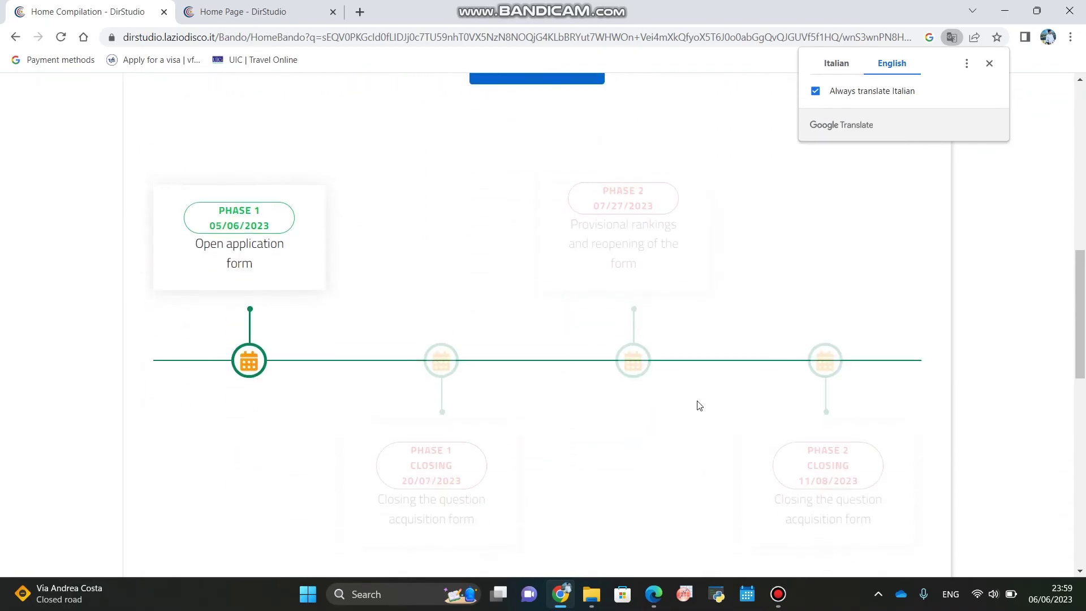
{"action": "scroll", "coordinate": [700, 405], "scroll_direction": "down", "scroll_amount": 10}
{"action": "scroll", "coordinate": [700, 405], "scroll_direction": "up", "scroll_amount": 5}
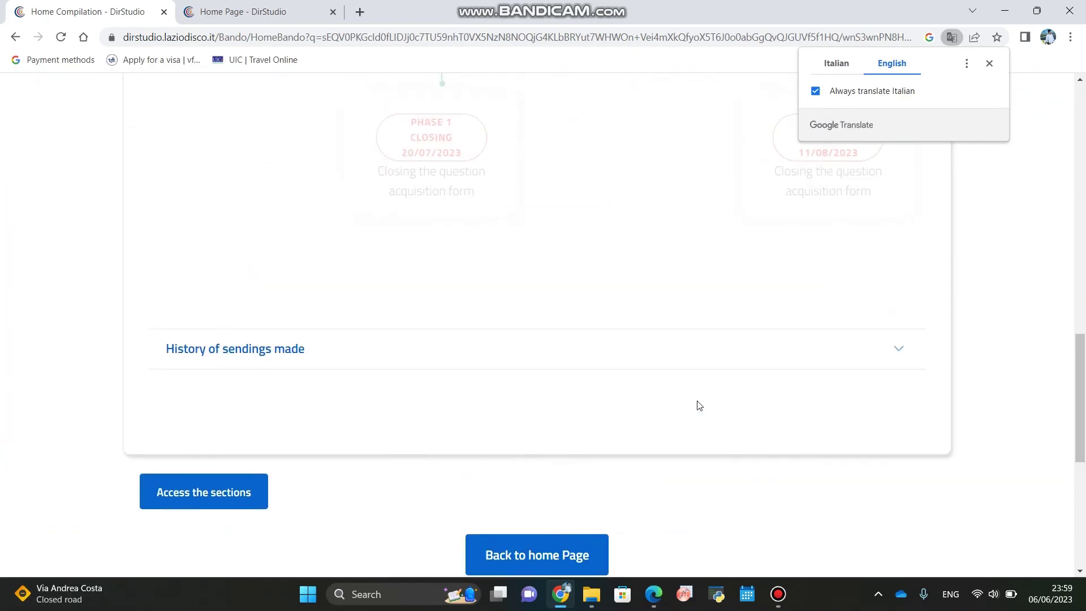
{"action": "scroll", "coordinate": [699, 405], "scroll_direction": "up", "scroll_amount": 13}
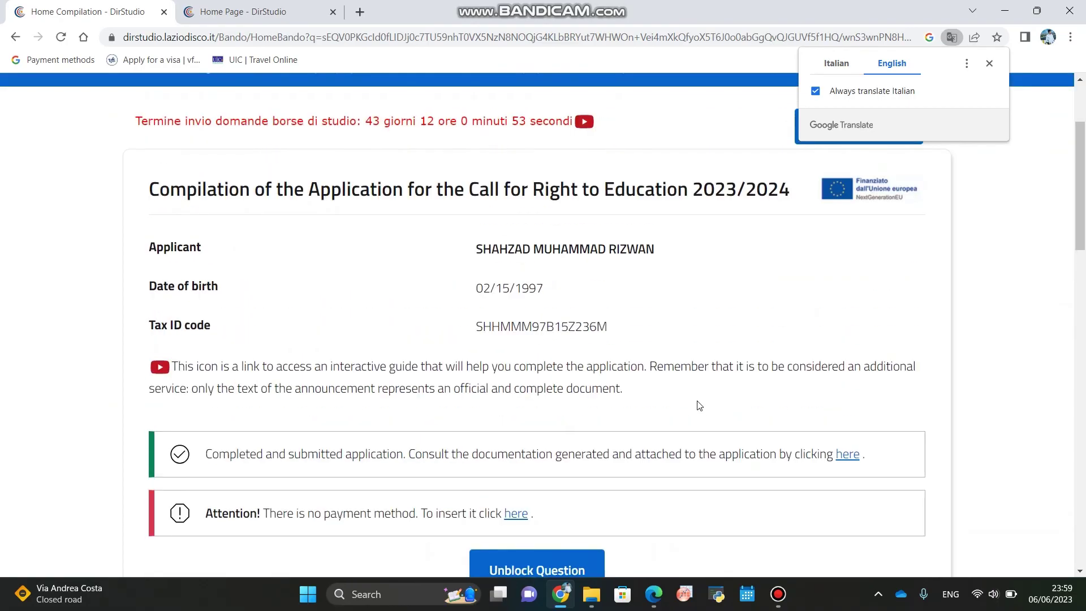
{"action": "scroll", "coordinate": [699, 405], "scroll_direction": "up", "scroll_amount": 3}
{"action": "scroll", "coordinate": [699, 406], "scroll_direction": "down", "scroll_amount": 2}
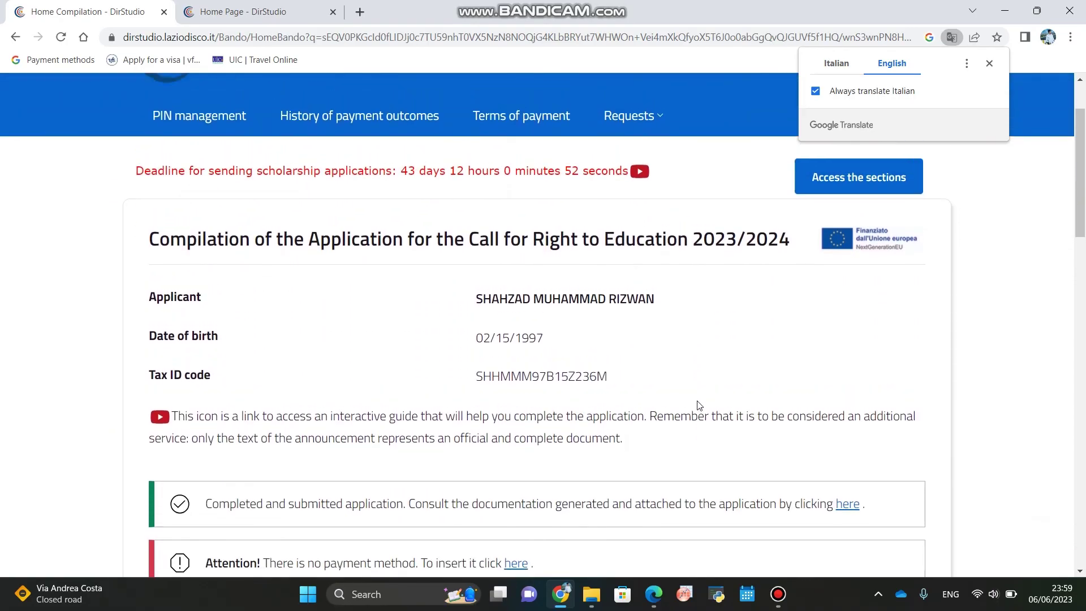
{"action": "scroll", "coordinate": [700, 405], "scroll_direction": "down", "scroll_amount": 3}
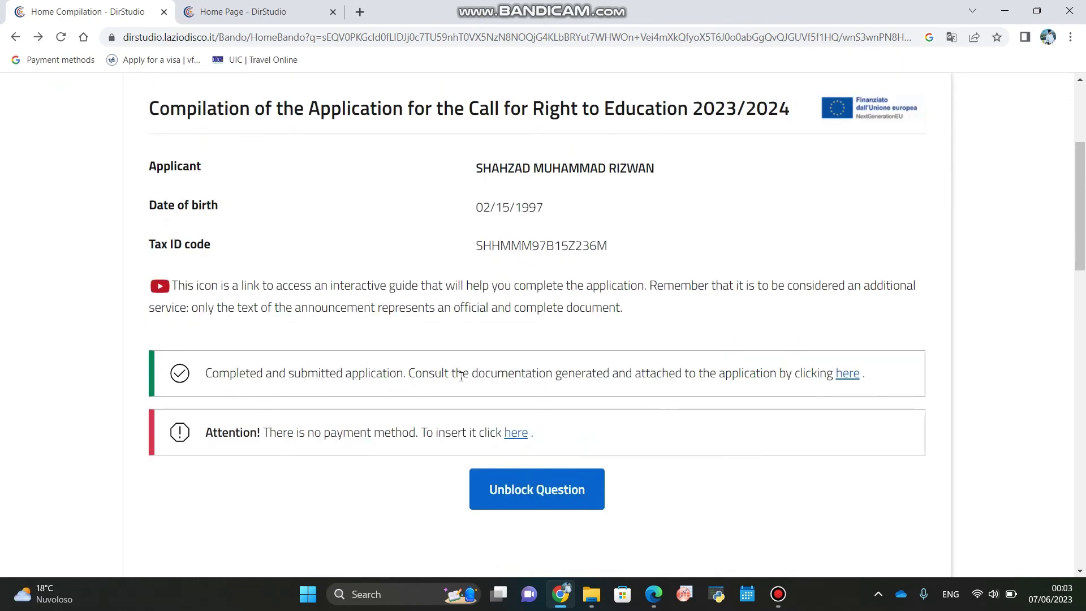
Open the documentation generated and attached to the submitted application and look over the listed documents.
{"action": "left_click", "coordinate": [848, 374]}
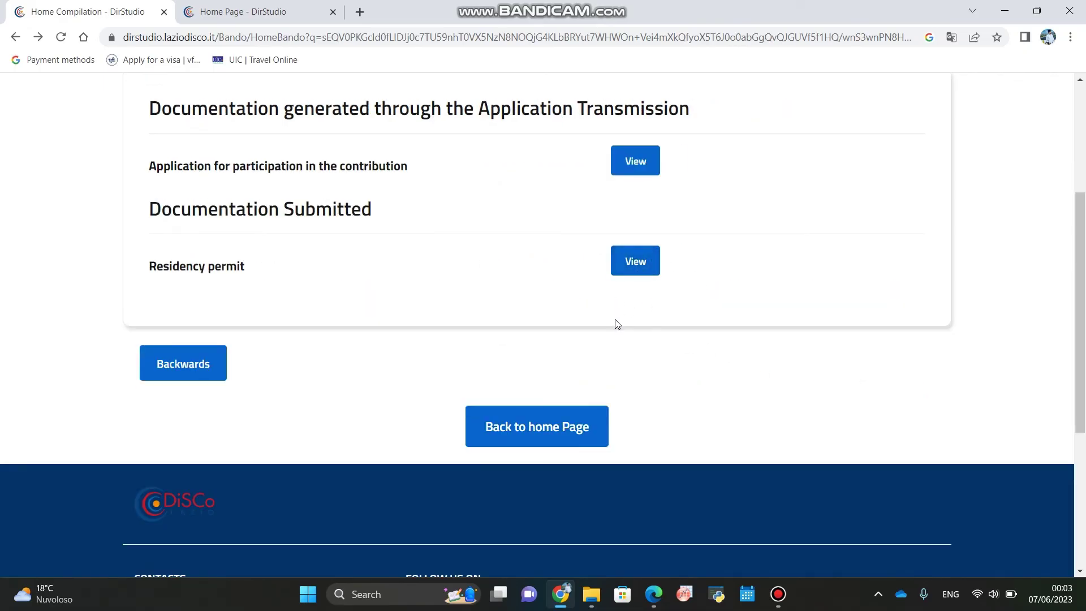
{"action": "scroll", "coordinate": [617, 324], "scroll_direction": "up", "scroll_amount": 1}
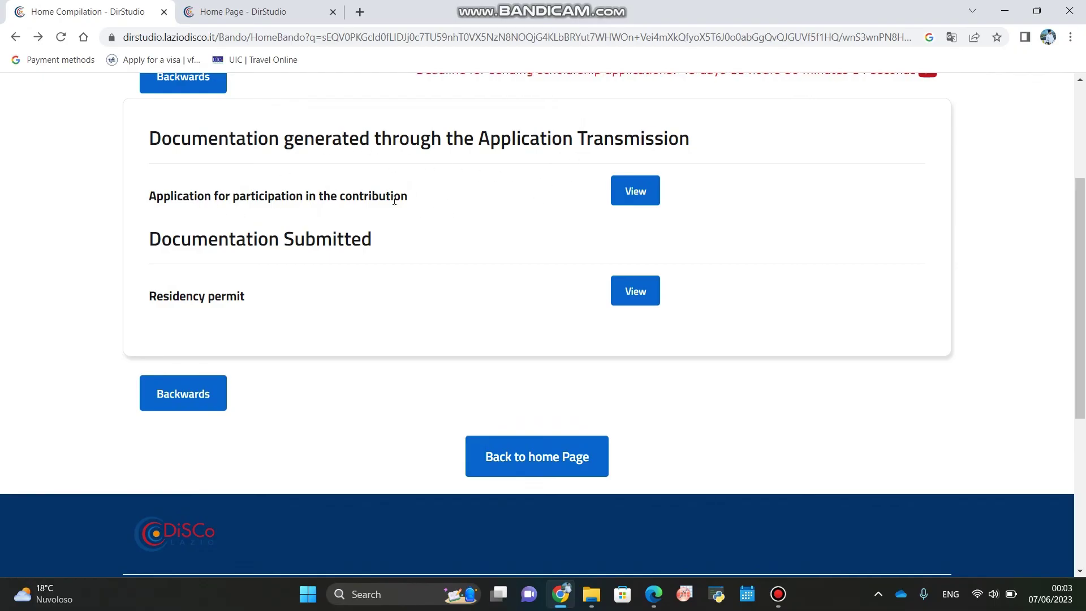
{"action": "scroll", "coordinate": [413, 195], "scroll_direction": "up", "scroll_amount": 3}
{"action": "scroll", "coordinate": [396, 205], "scroll_direction": "down", "scroll_amount": 2}
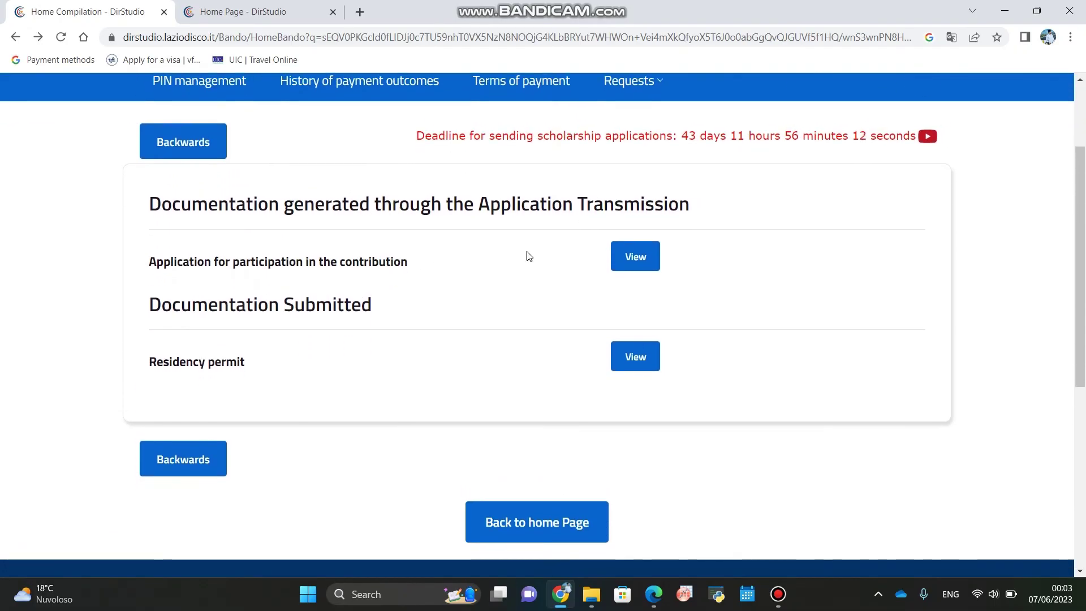
View the generated application for participation in the contribution, look through its residence and family sections, and close the document.
{"action": "left_click", "coordinate": [642, 254]}
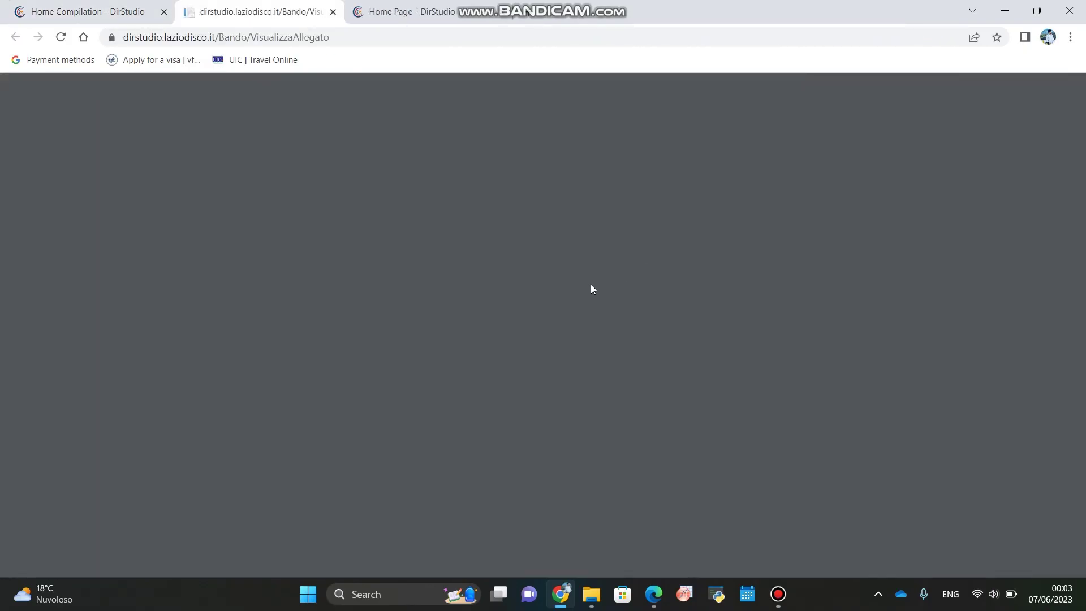
{"action": "scroll", "coordinate": [524, 312], "scroll_direction": "down", "scroll_amount": 10}
{"action": "scroll", "coordinate": [524, 312], "scroll_direction": "down", "scroll_amount": 20}
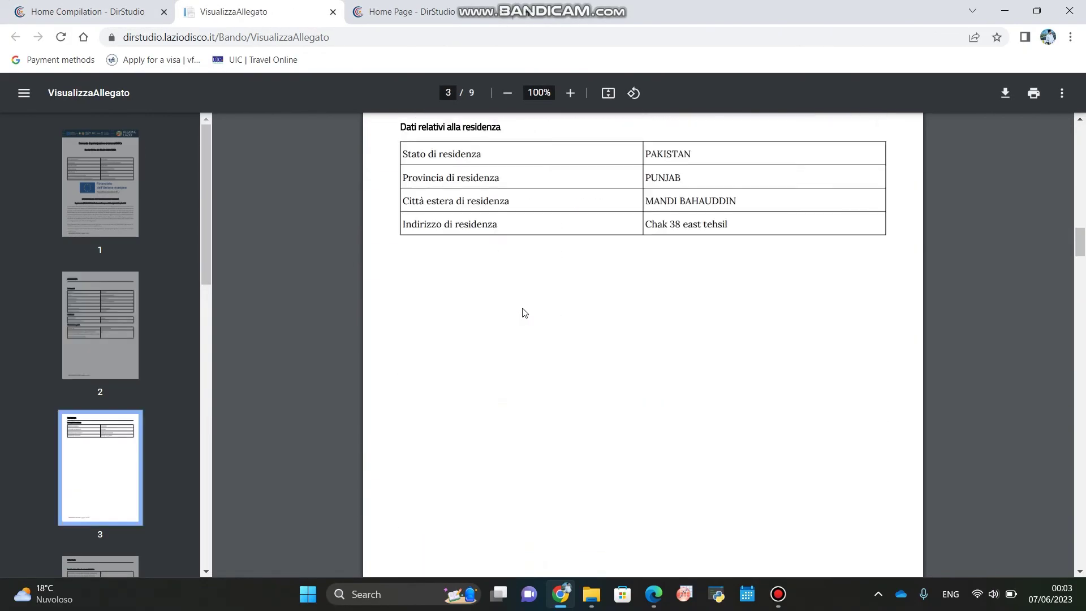
{"action": "scroll", "coordinate": [524, 313], "scroll_direction": "down", "scroll_amount": 20}
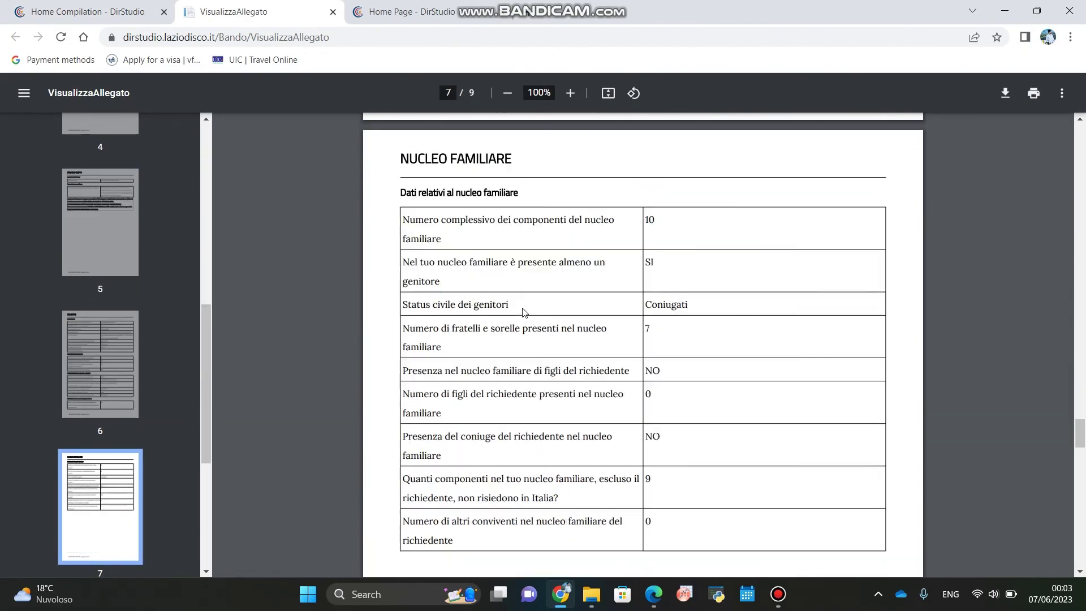
{"action": "left_click", "coordinate": [334, 13]}
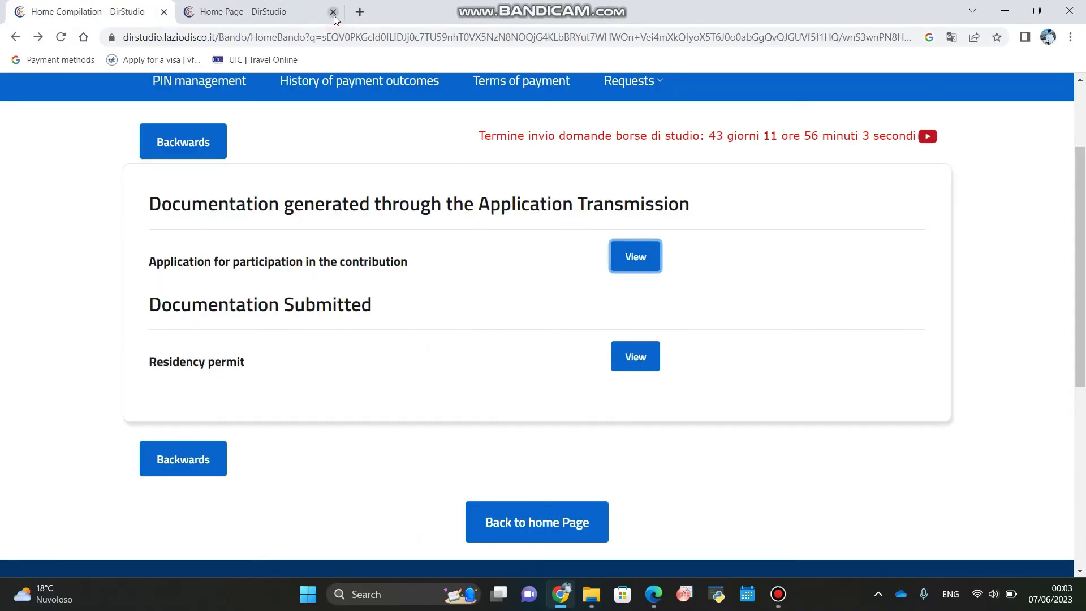
Go back to the home page and check the compilation status of the Call for Right to Study 2023/2024.
{"action": "left_click", "coordinate": [504, 525]}
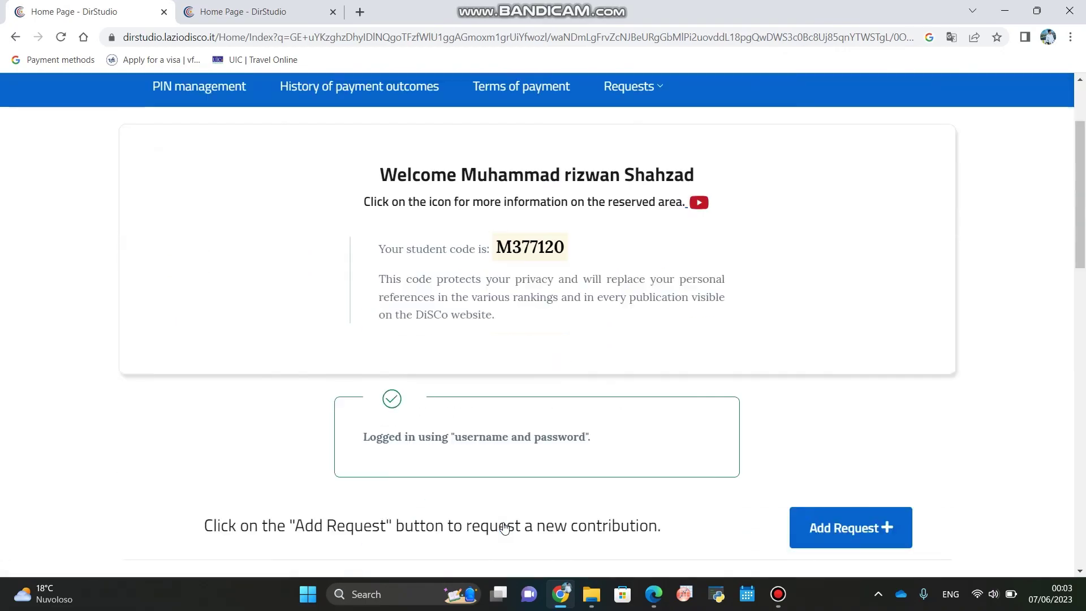
{"action": "scroll", "coordinate": [505, 527], "scroll_direction": "down", "scroll_amount": 9}
{"action": "scroll", "coordinate": [505, 528], "scroll_direction": "down", "scroll_amount": 5}
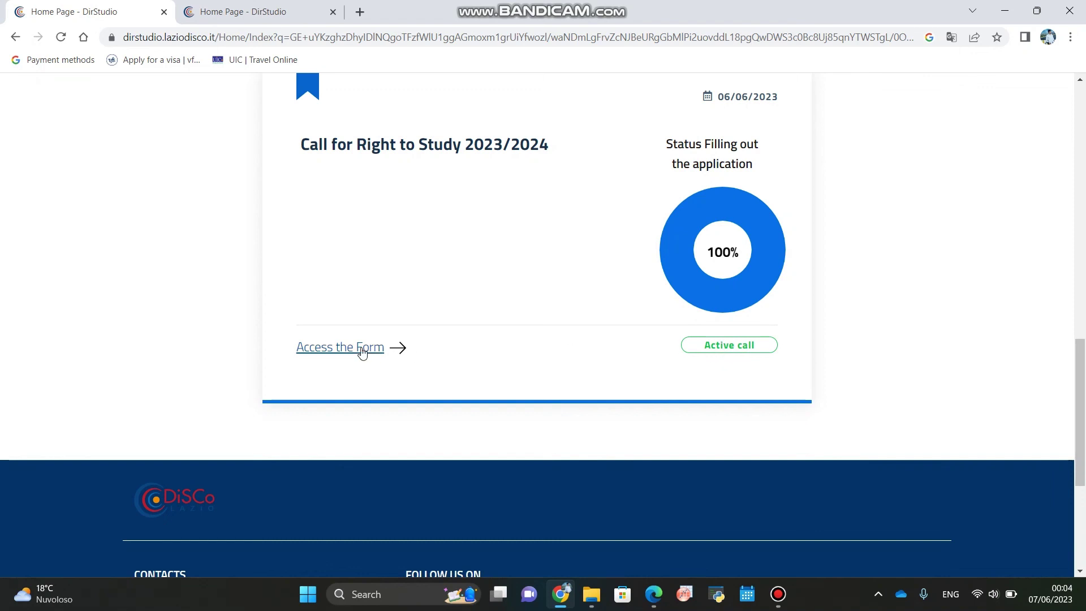
{"action": "scroll", "coordinate": [362, 352], "scroll_direction": "up", "scroll_amount": 2}
{"action": "scroll", "coordinate": [361, 354], "scroll_direction": "down", "scroll_amount": 1}
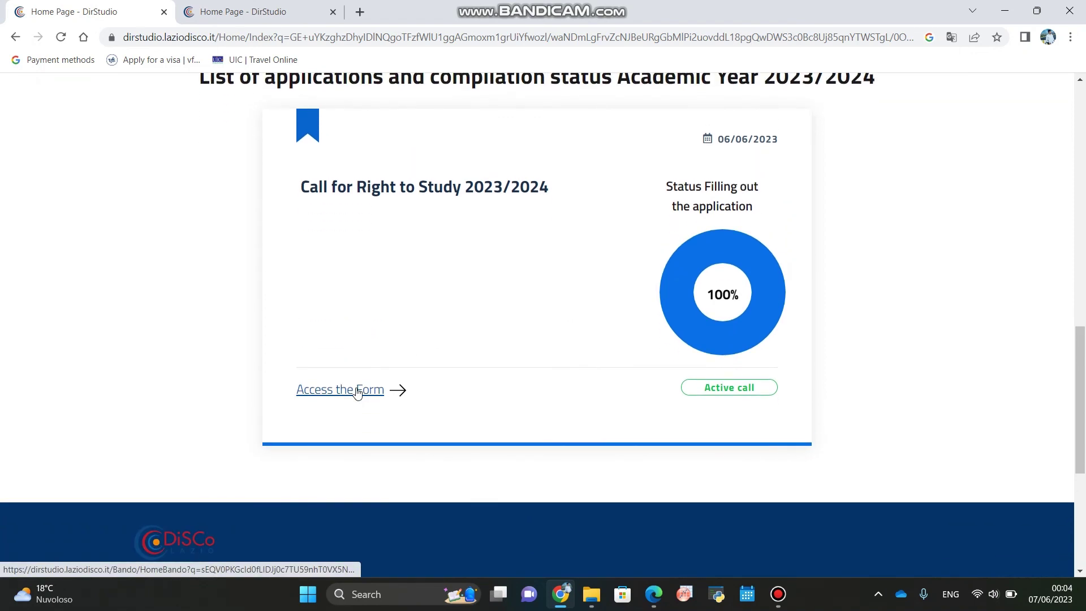
Access the form of the Call for Right to Study 2023/2024 and review its submission notices, phases and history of sendings.
{"action": "left_click", "coordinate": [357, 392]}
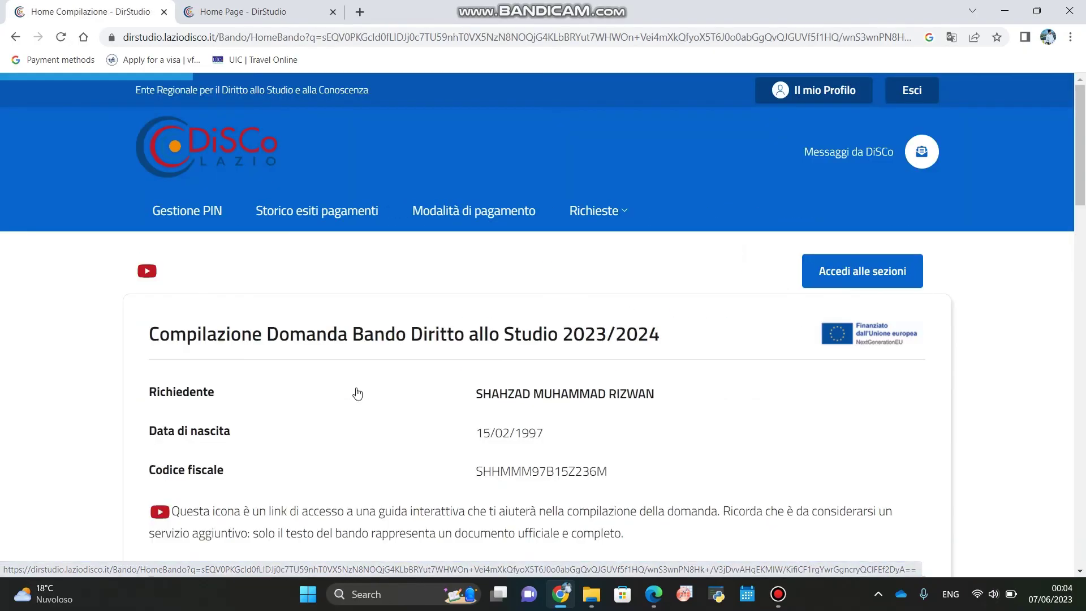
{"action": "scroll", "coordinate": [663, 458], "scroll_direction": "down", "scroll_amount": 6}
{"action": "scroll", "coordinate": [663, 459], "scroll_direction": "down", "scroll_amount": 8}
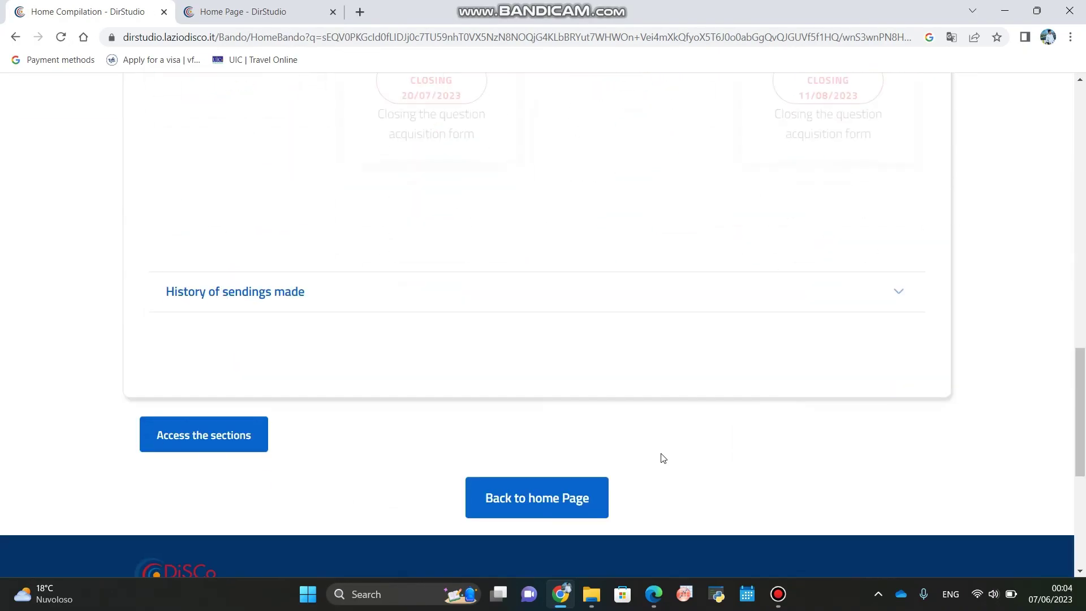
{"action": "scroll", "coordinate": [663, 458], "scroll_direction": "up", "scroll_amount": 9}
{"action": "scroll", "coordinate": [663, 458], "scroll_direction": "up", "scroll_amount": 3}
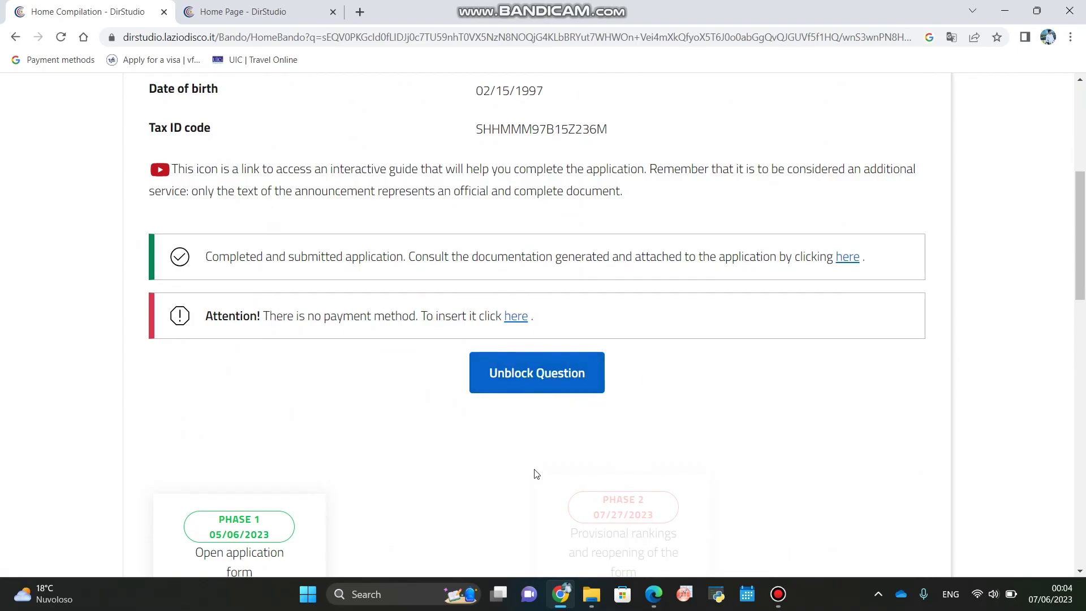
{"action": "scroll", "coordinate": [522, 423], "scroll_direction": "down", "scroll_amount": 8}
Return from the application form to the home page and recheck the 2023/2024 list of applications.
{"action": "left_click", "coordinate": [522, 424]}
{"action": "scroll", "coordinate": [523, 429], "scroll_direction": "down", "scroll_amount": 10}
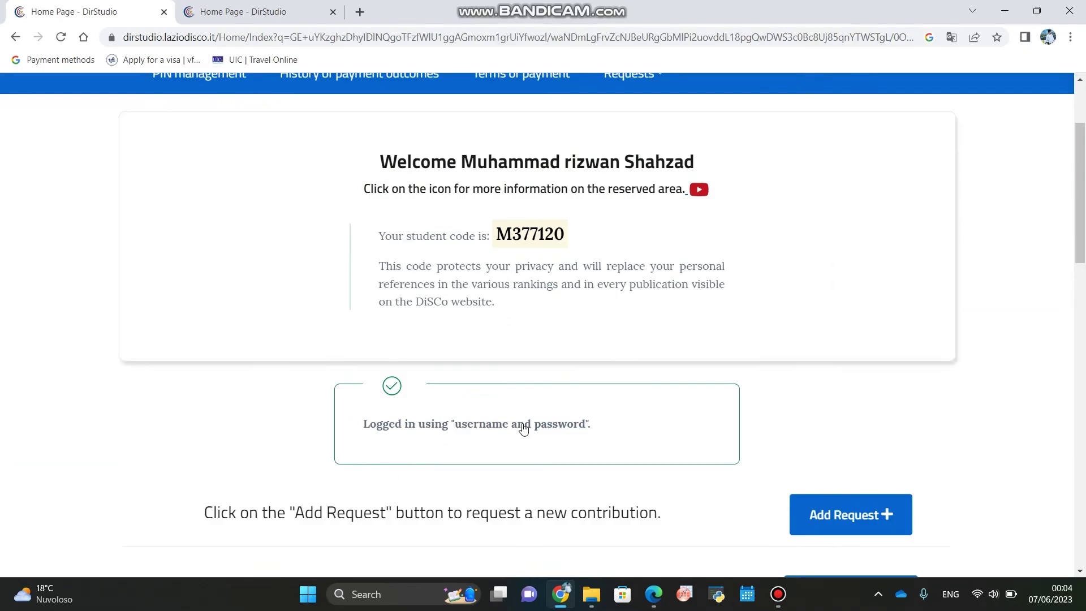
{"action": "scroll", "coordinate": [725, 471], "scroll_direction": "down", "scroll_amount": 2}
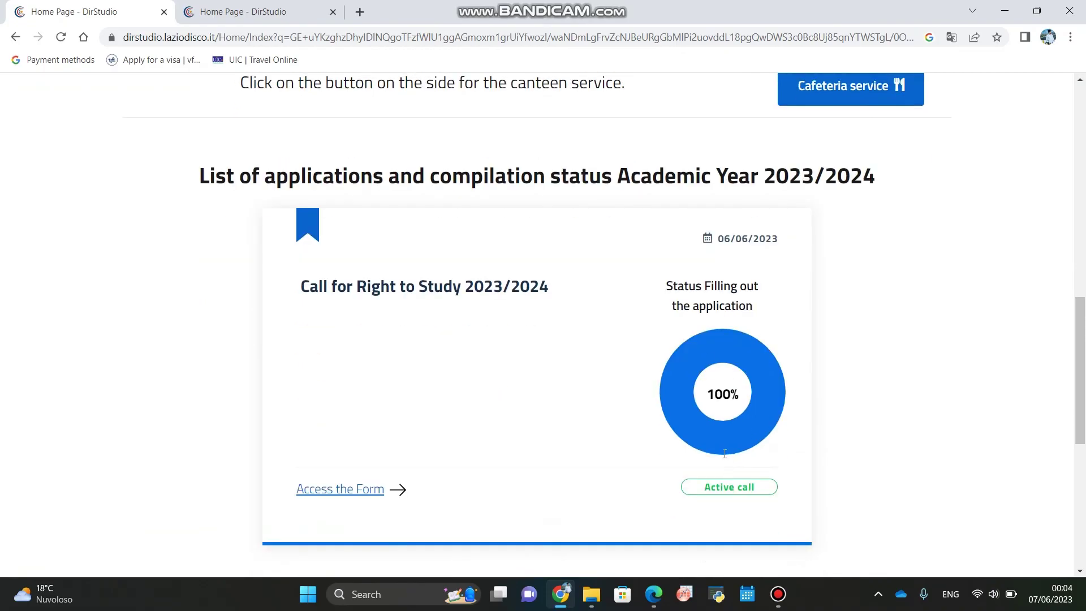